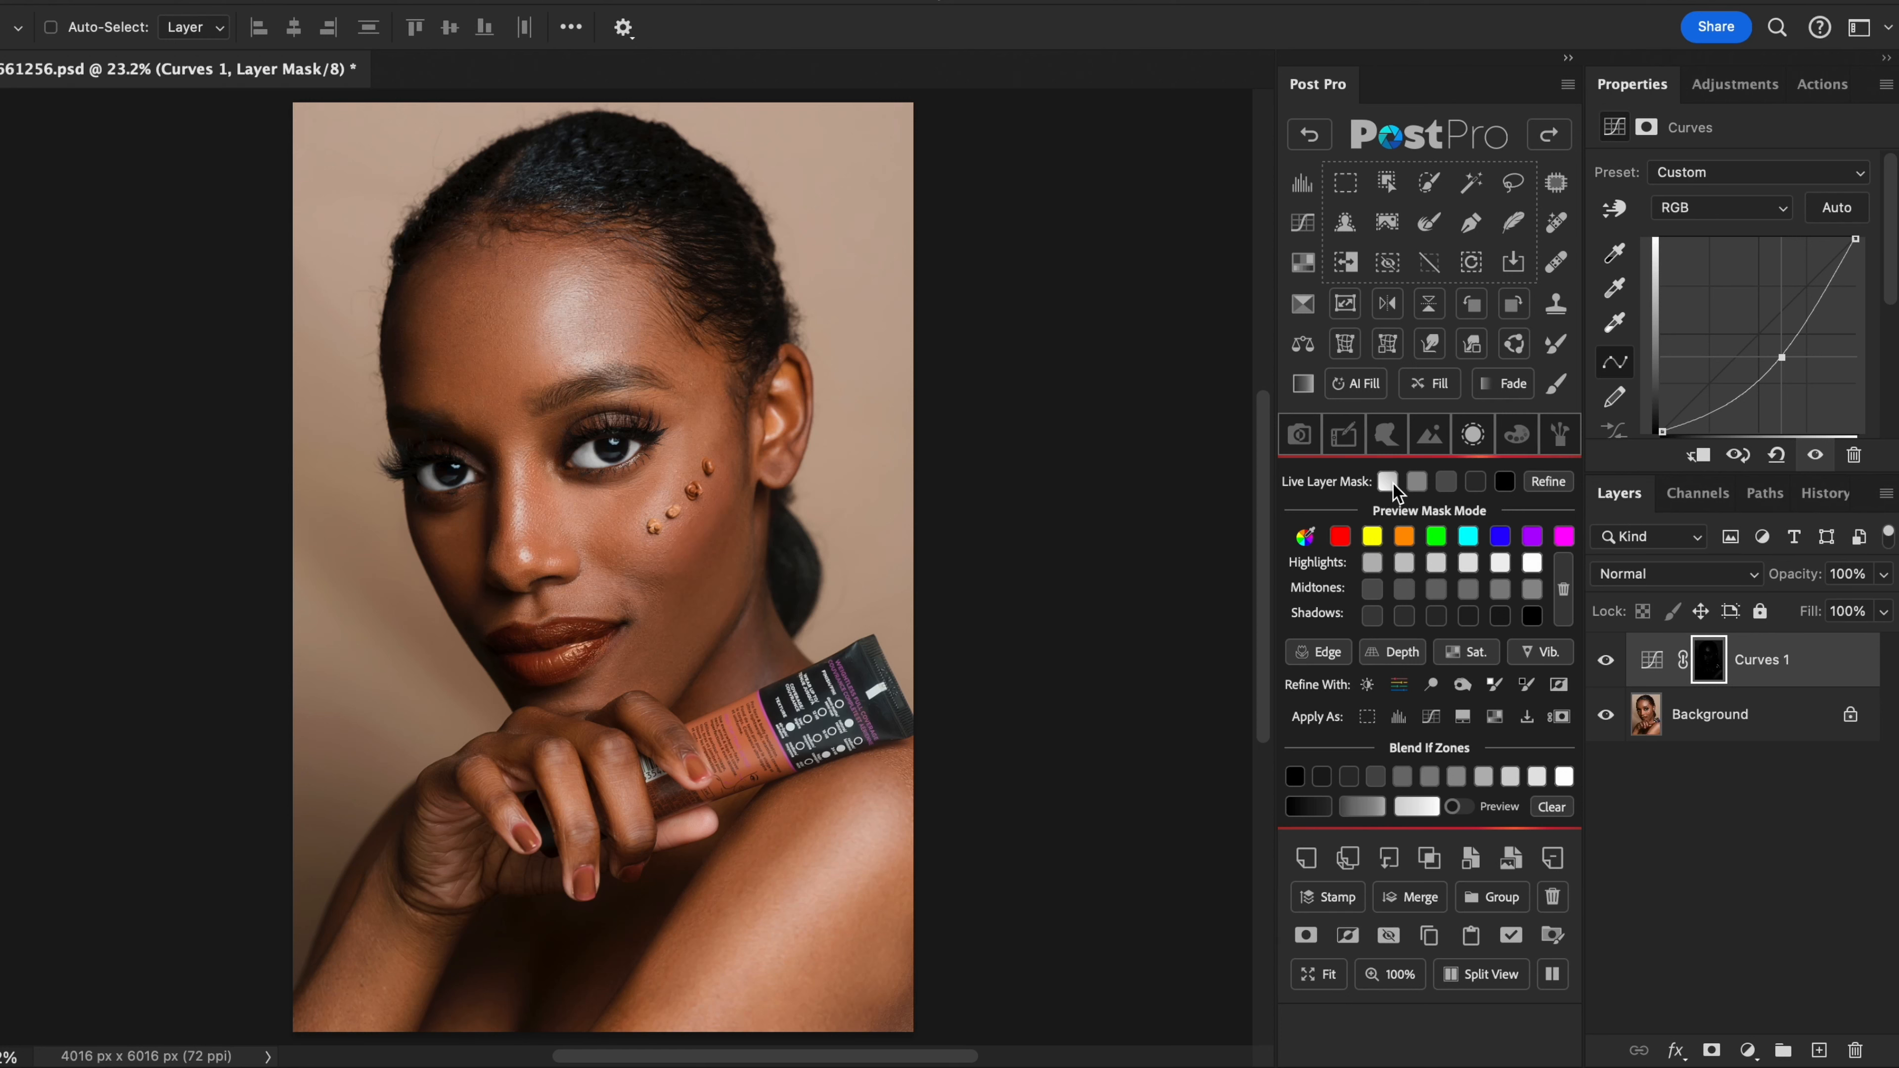
left_click(1547, 481)
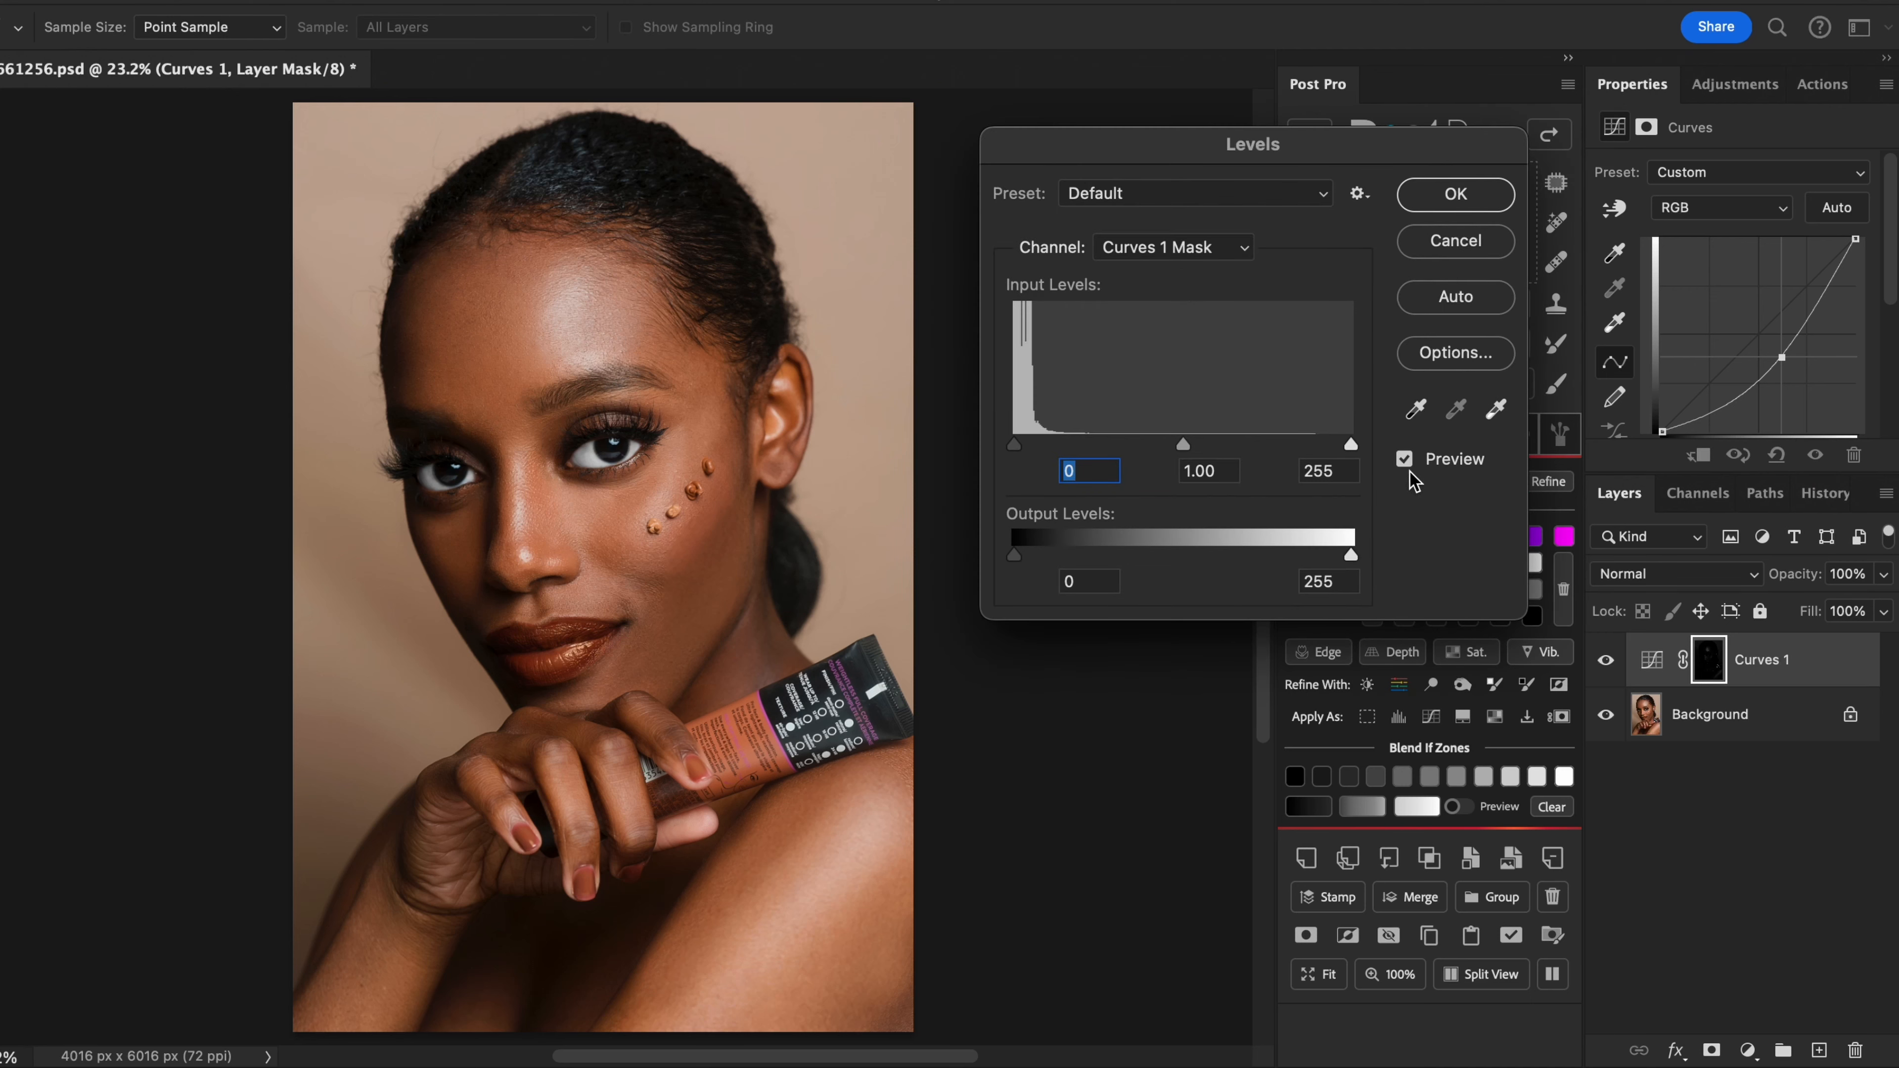
left_click_drag(1350, 443, 1122, 444)
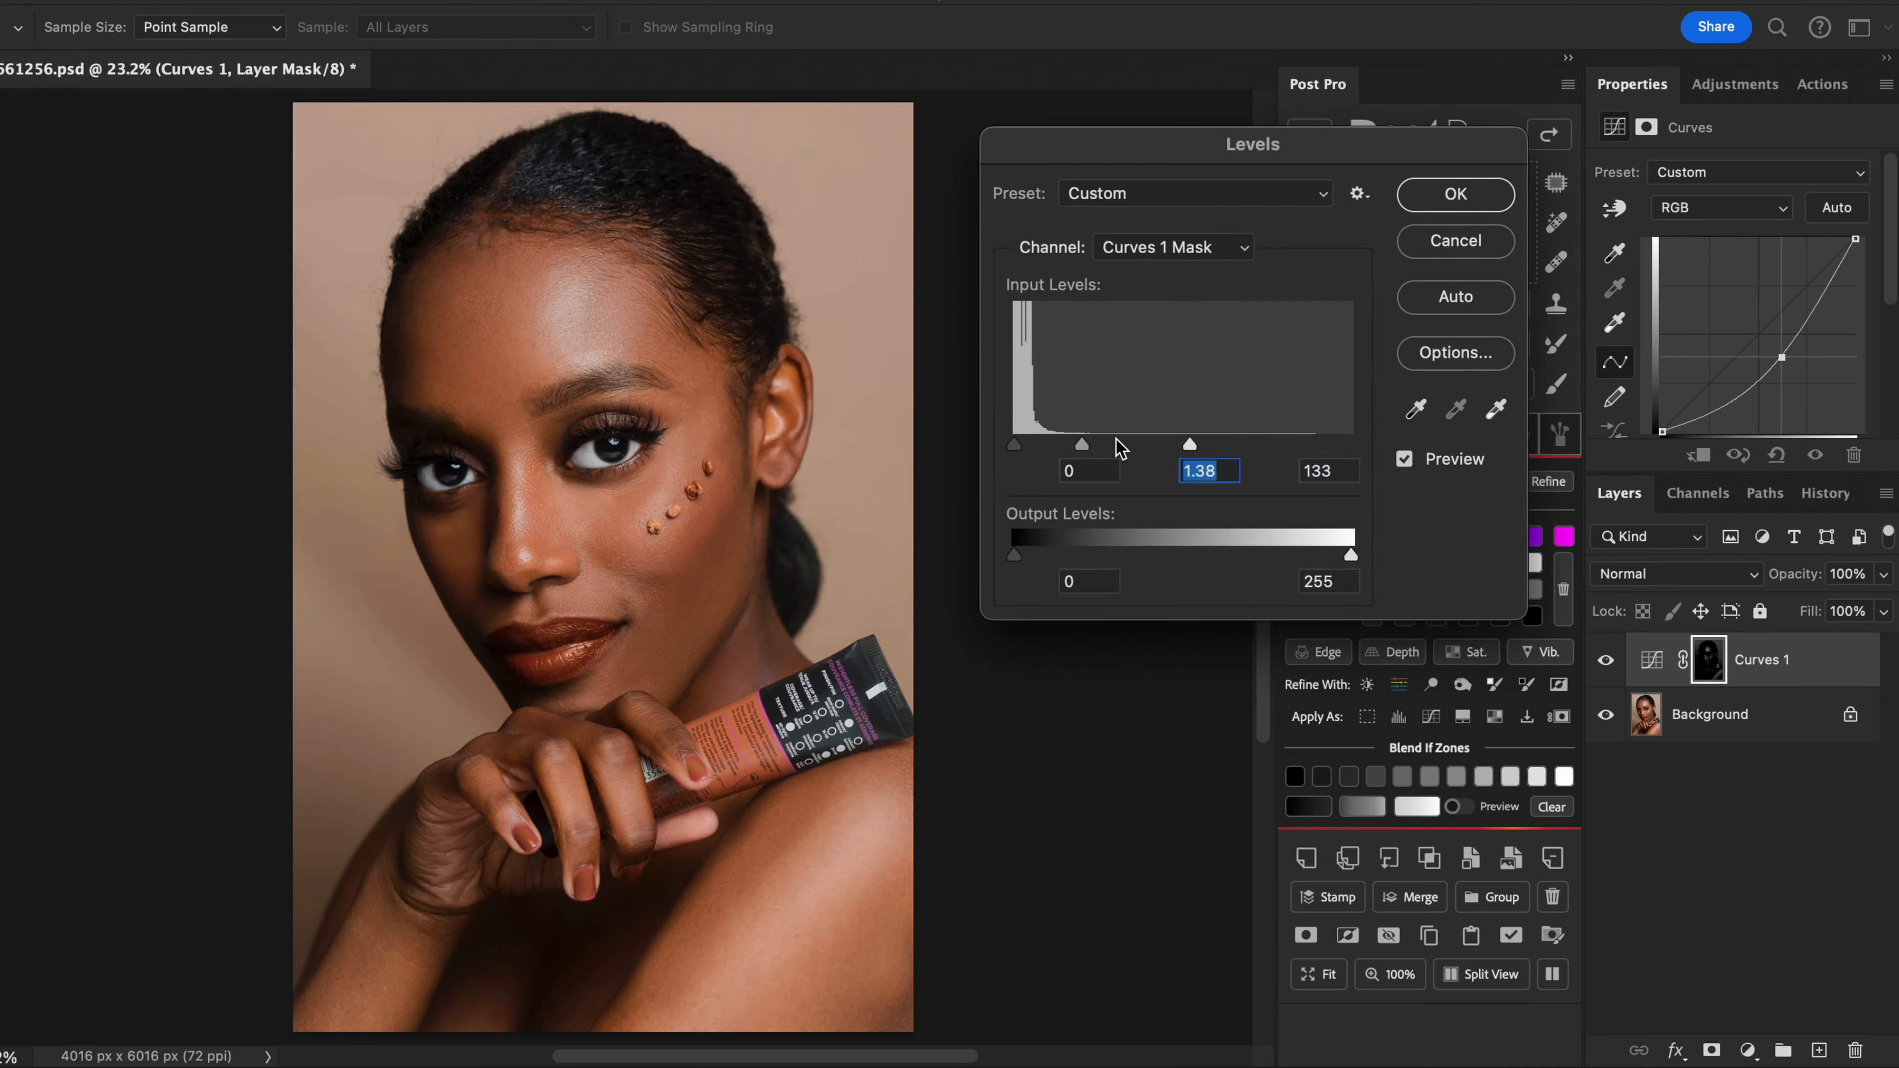
left_click(1407, 241)
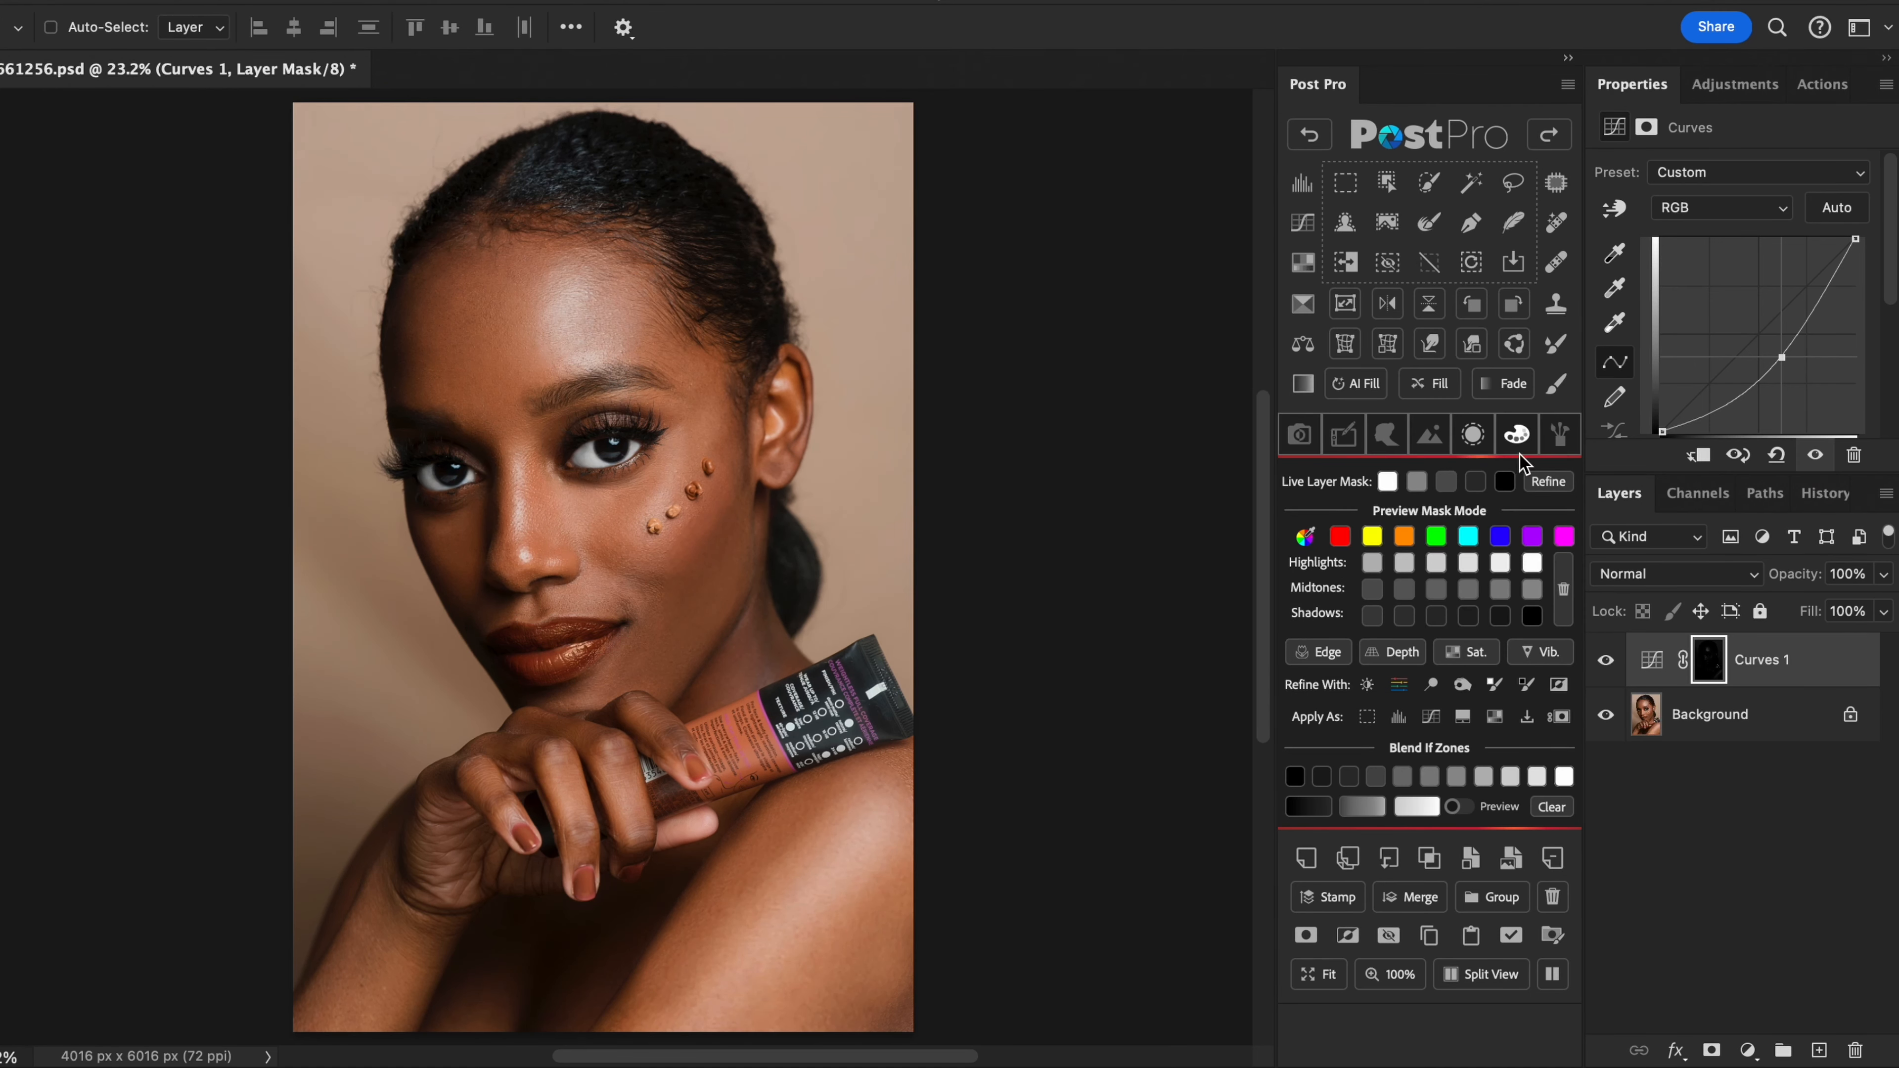
Step: Refine the Curves 1 mask in split view using Levels with midtones 1.46 and white input 110, and compare the portrait without the adjustment
left_click(1544, 481, "alt")
left_click(1545, 481)
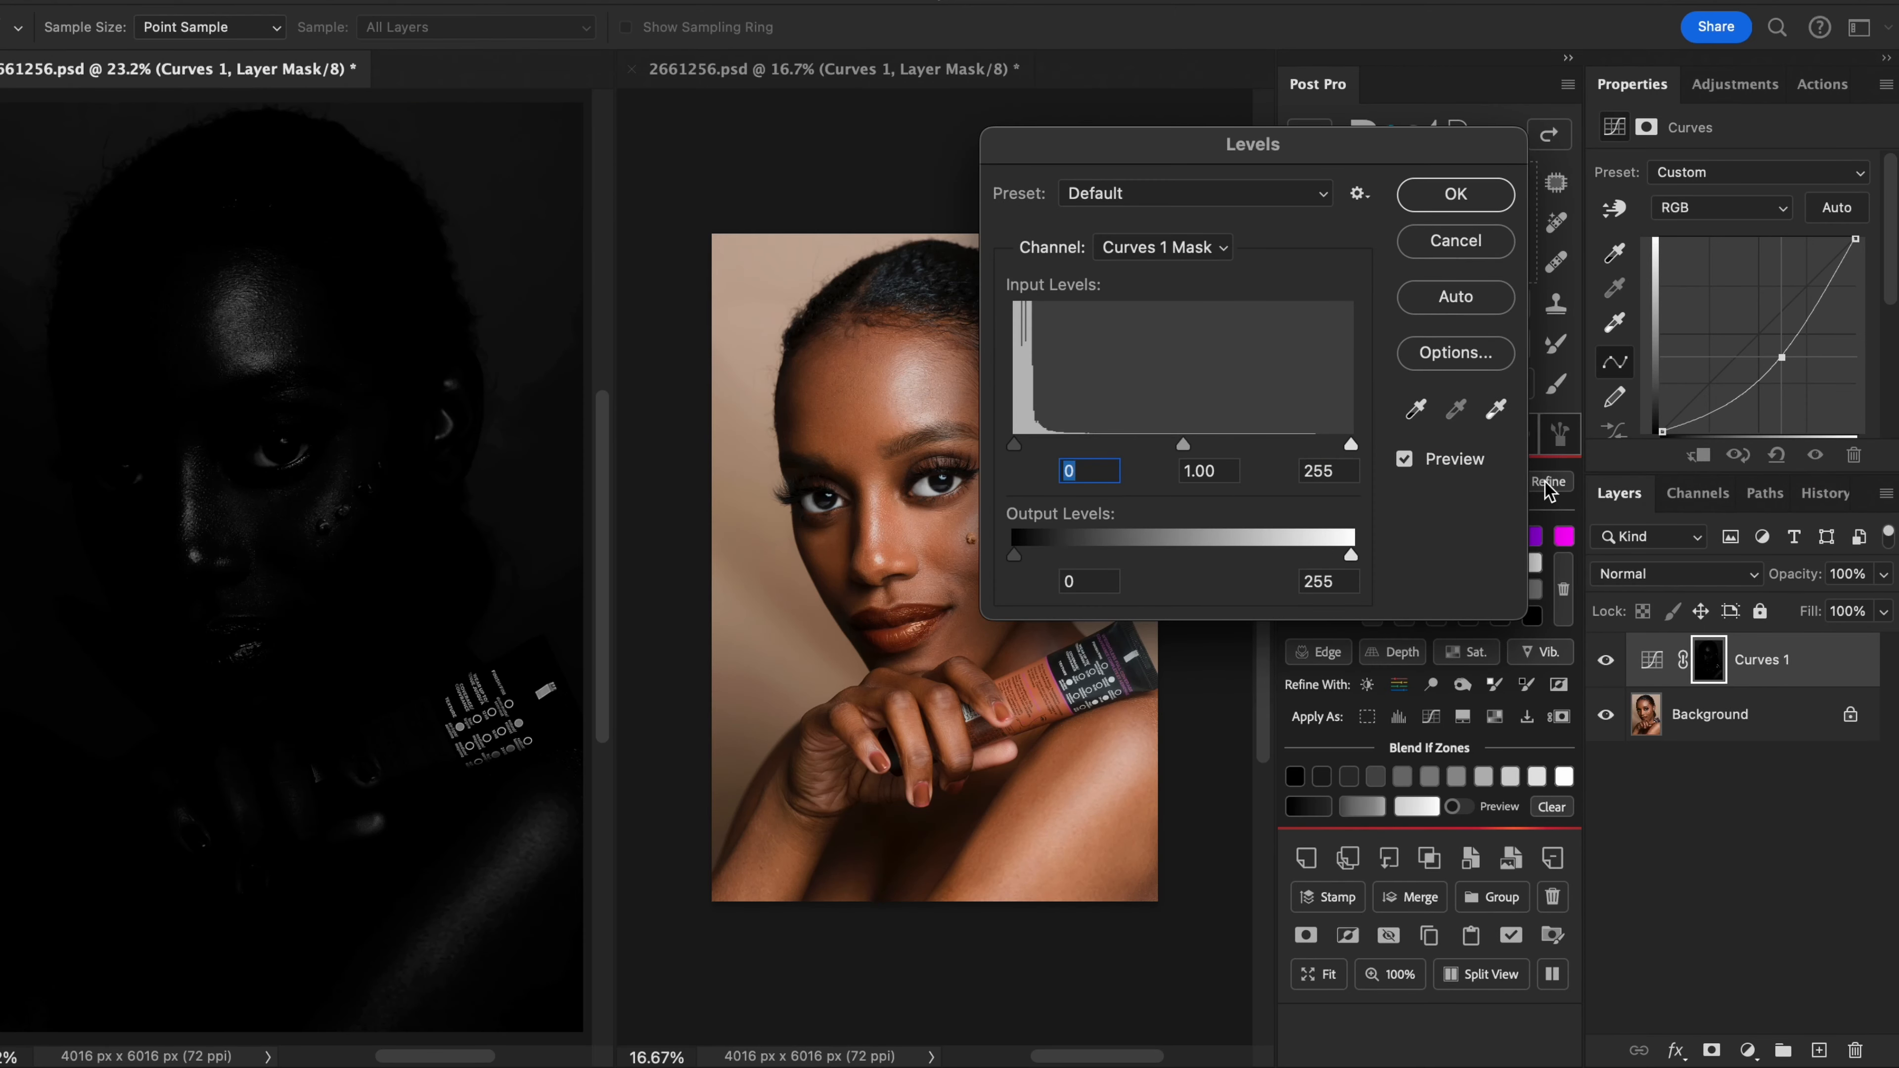
left_click_drag(1350, 444, 1067, 438)
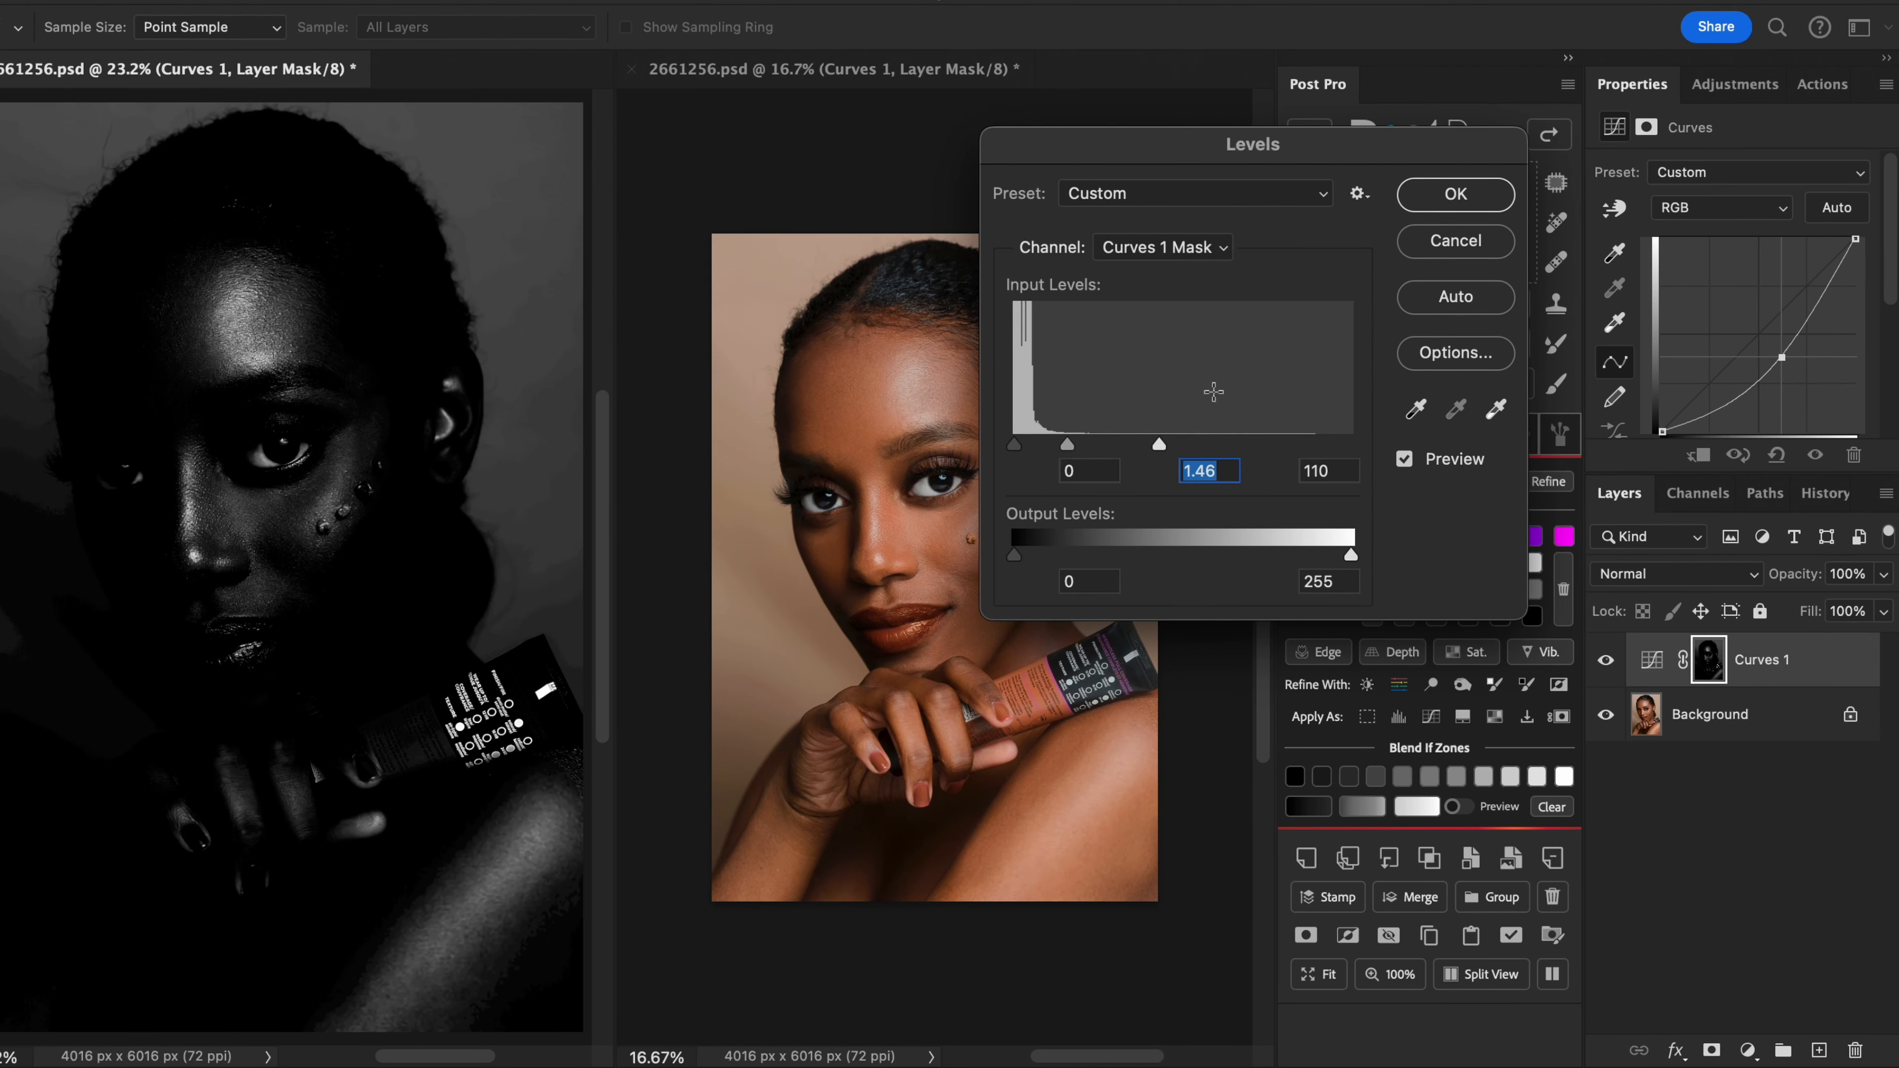
left_click(1453, 194)
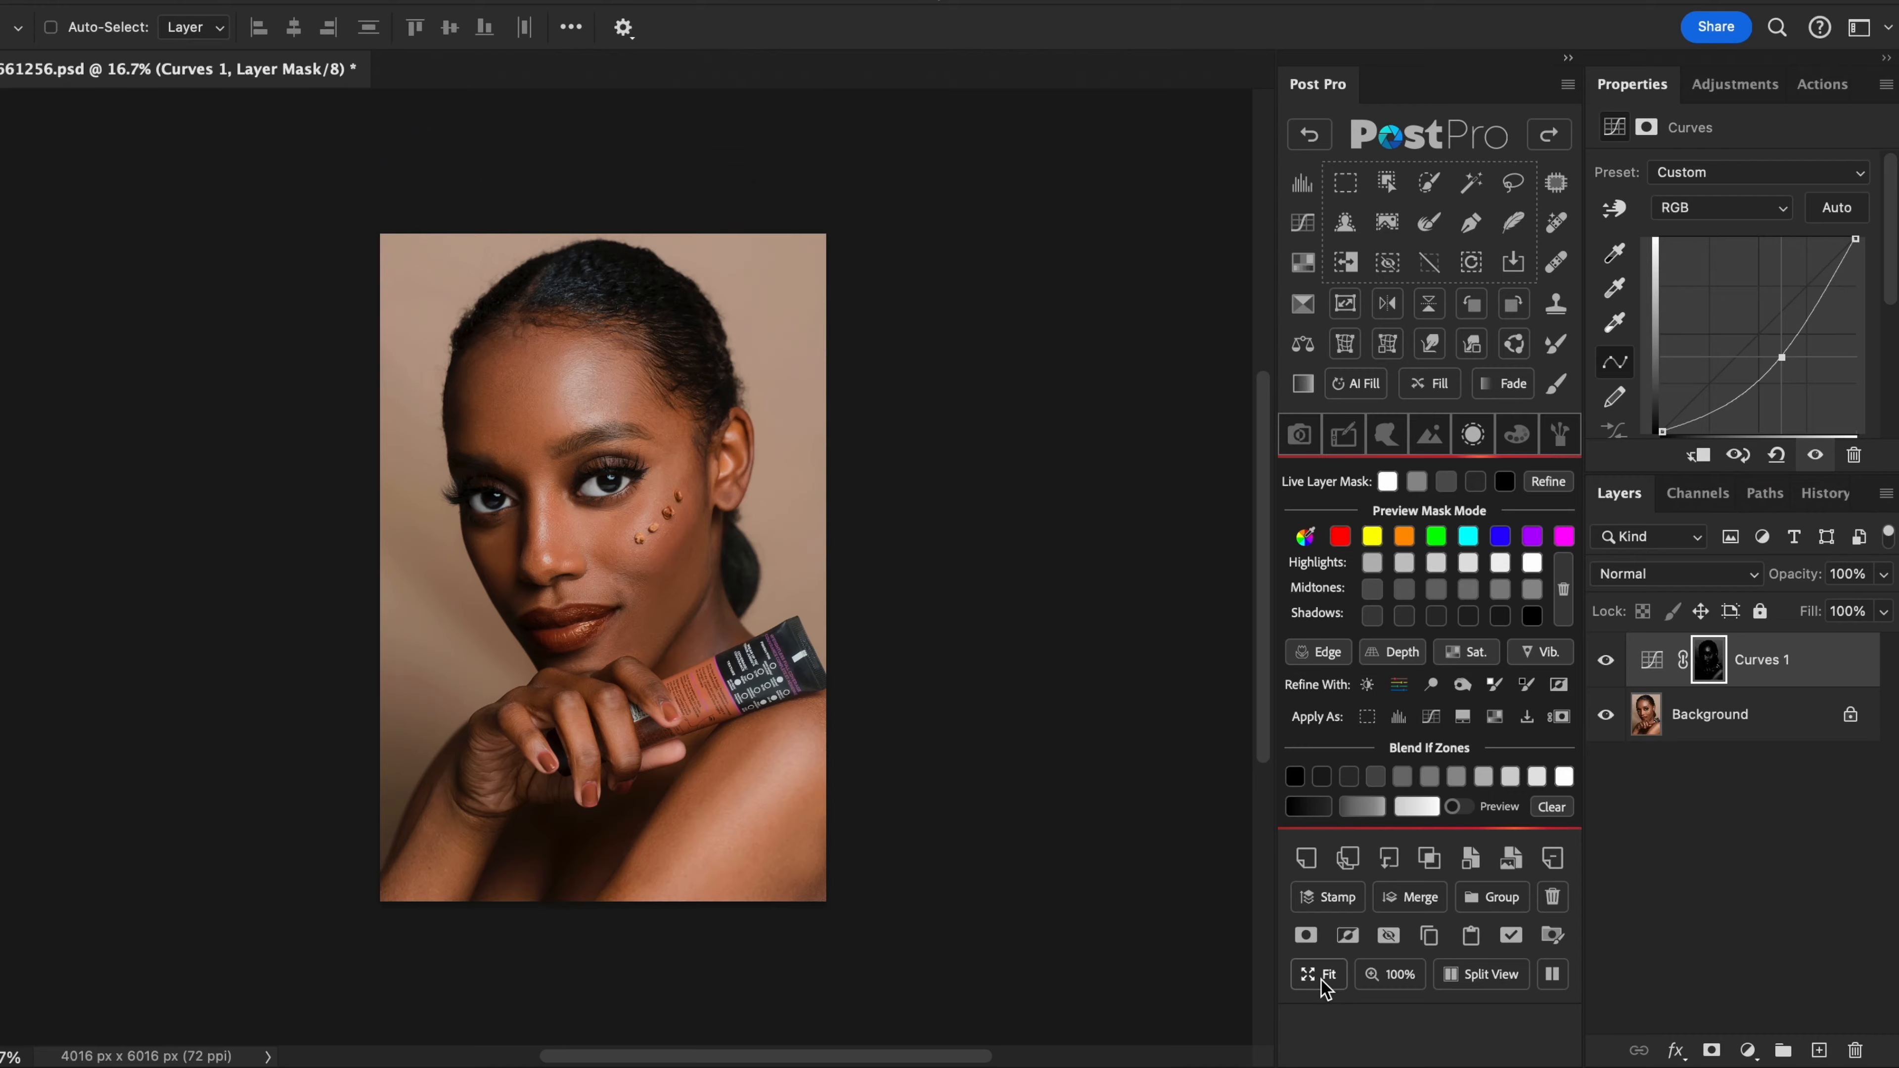
left_click(1318, 974)
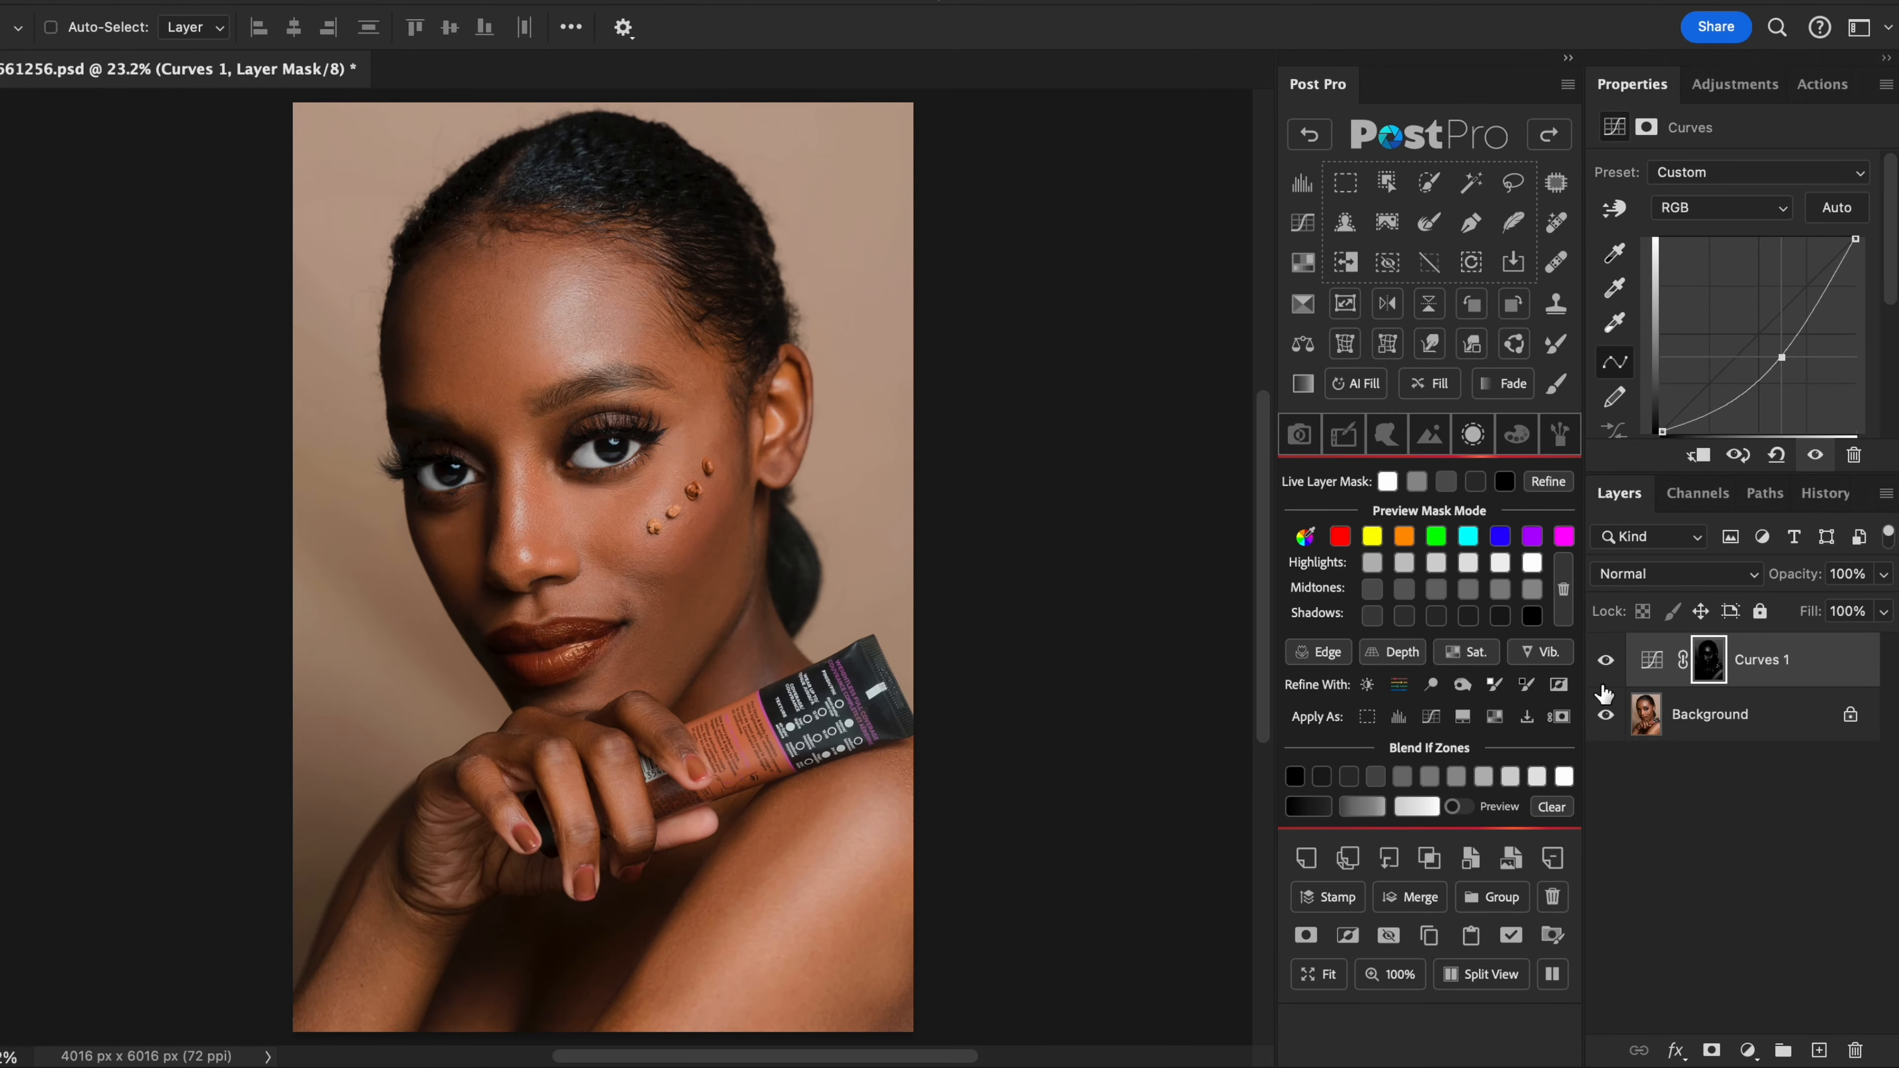
left_click(1605, 661)
left_click(1606, 661)
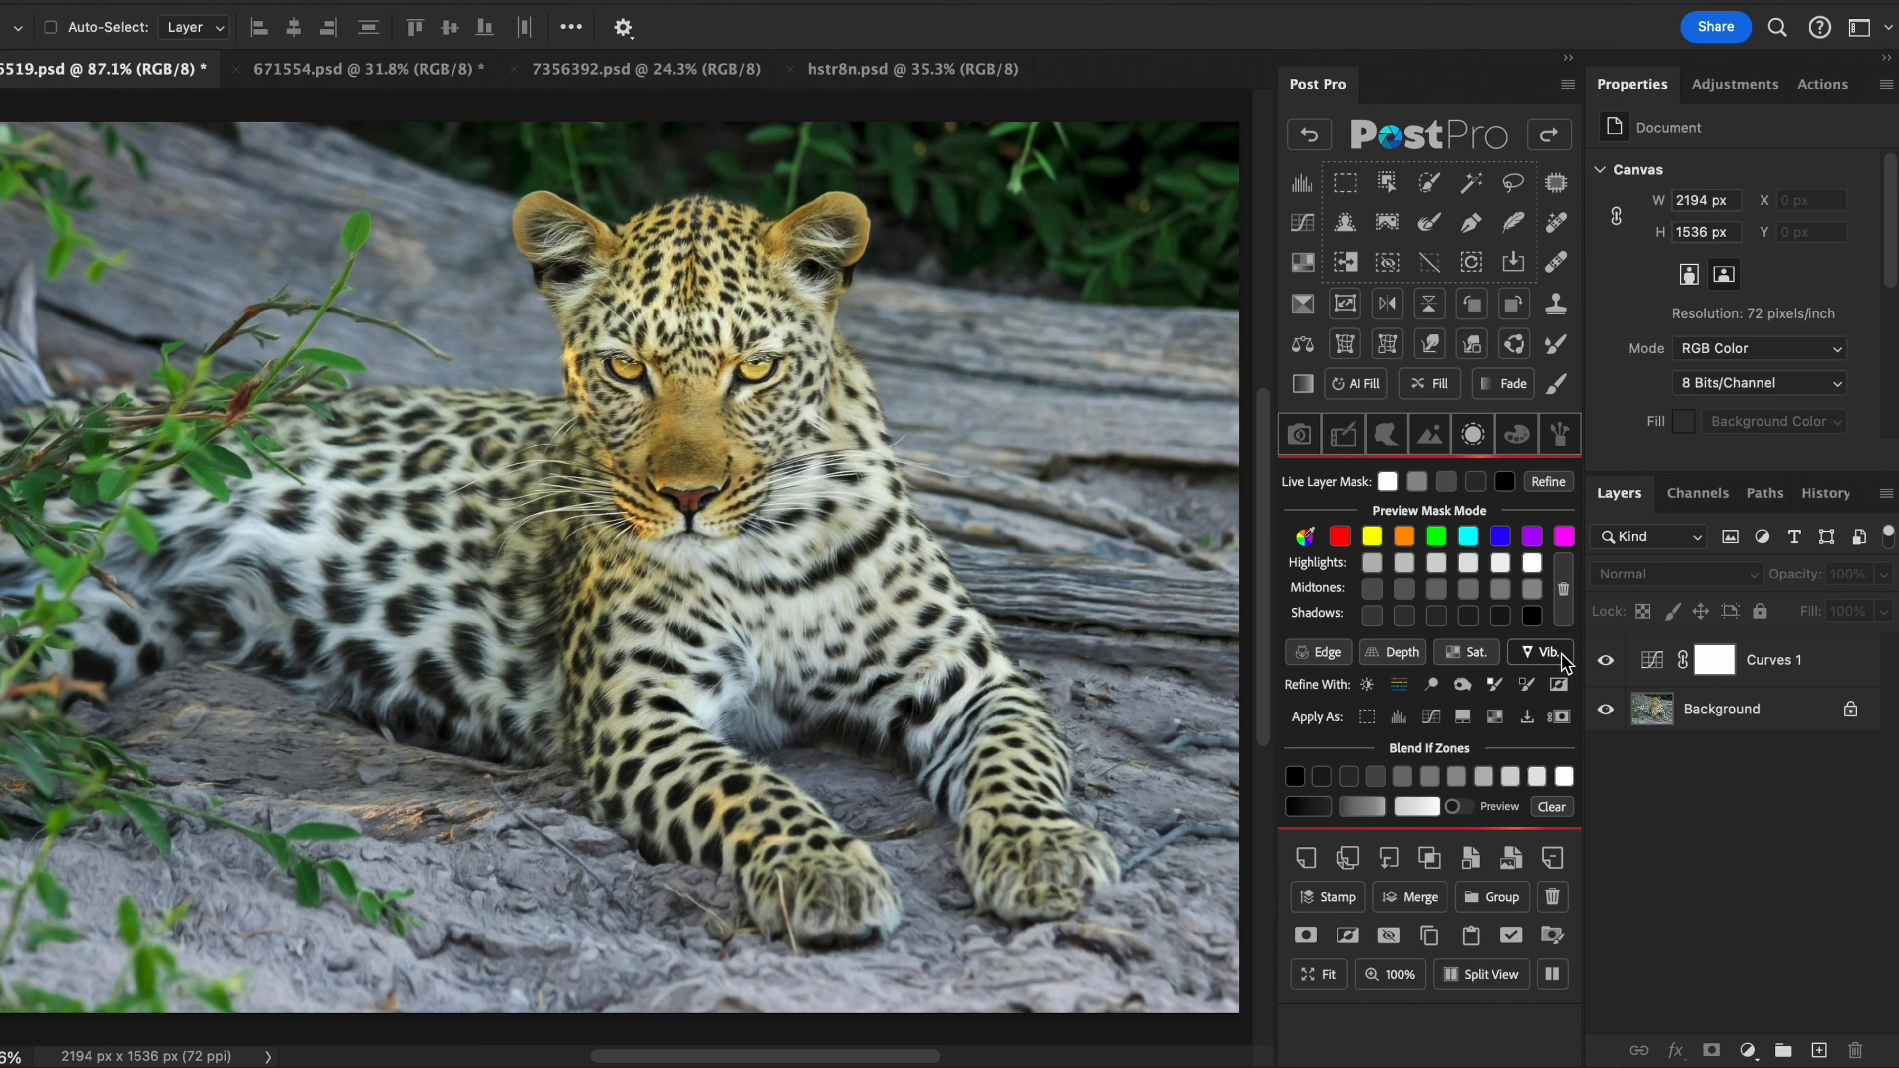
Step: Preview the third highlights mask on the leopard photo and try a Levels midtone refinement on it
left_click(1436, 561)
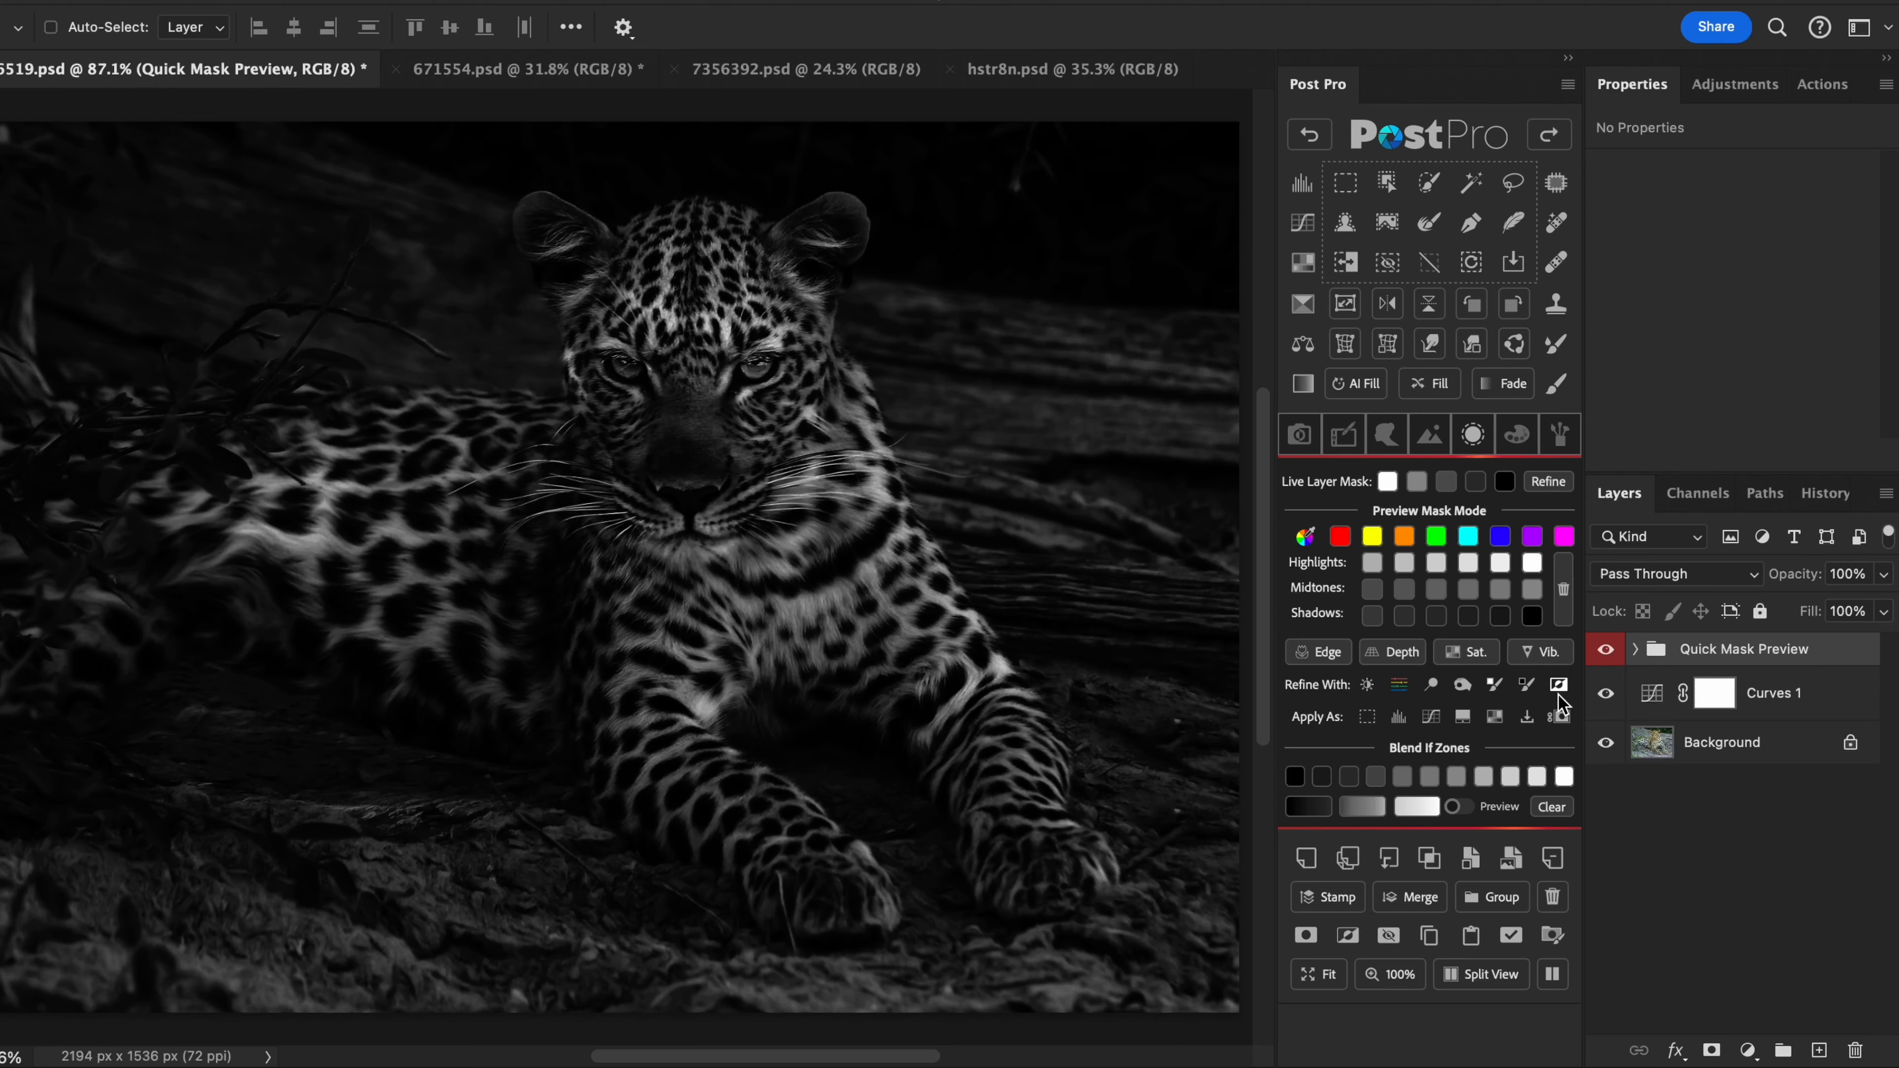
left_click(1367, 687)
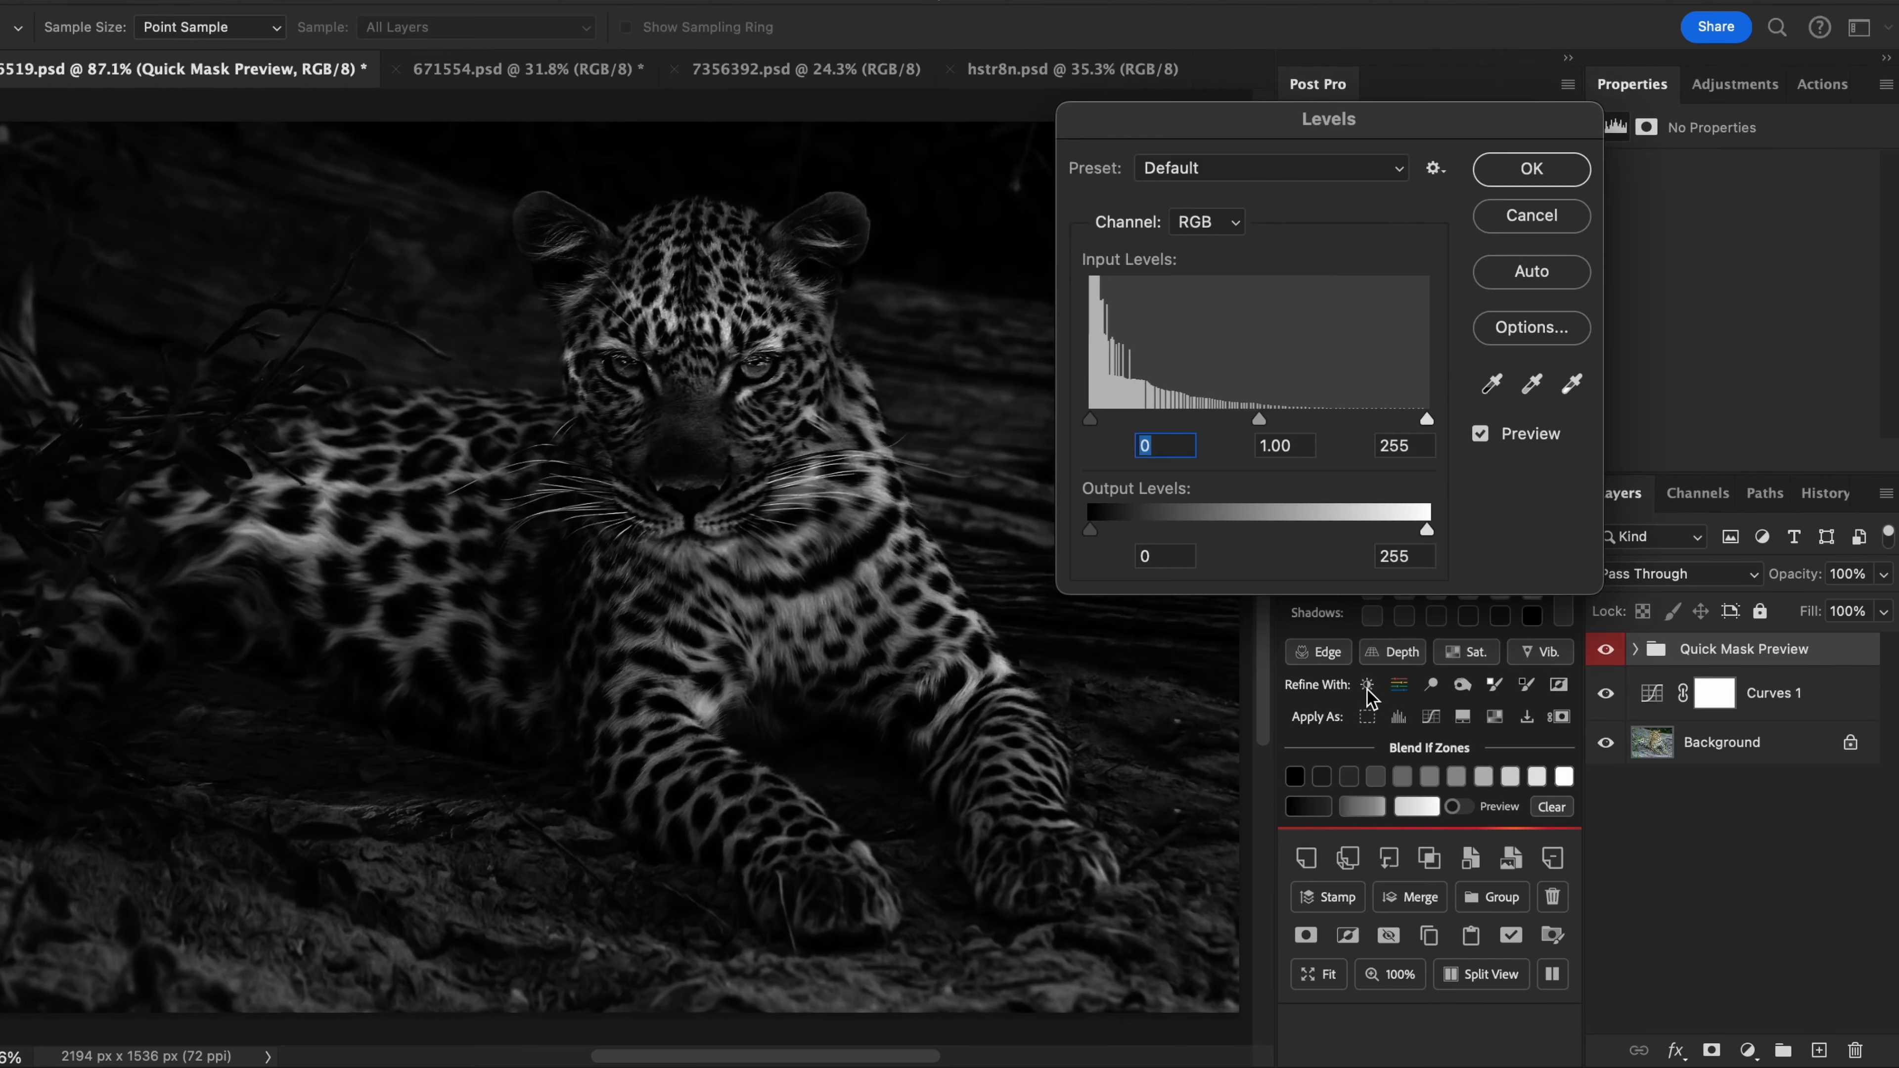
left_click_drag(1259, 419, 1288, 448)
left_click(1526, 222)
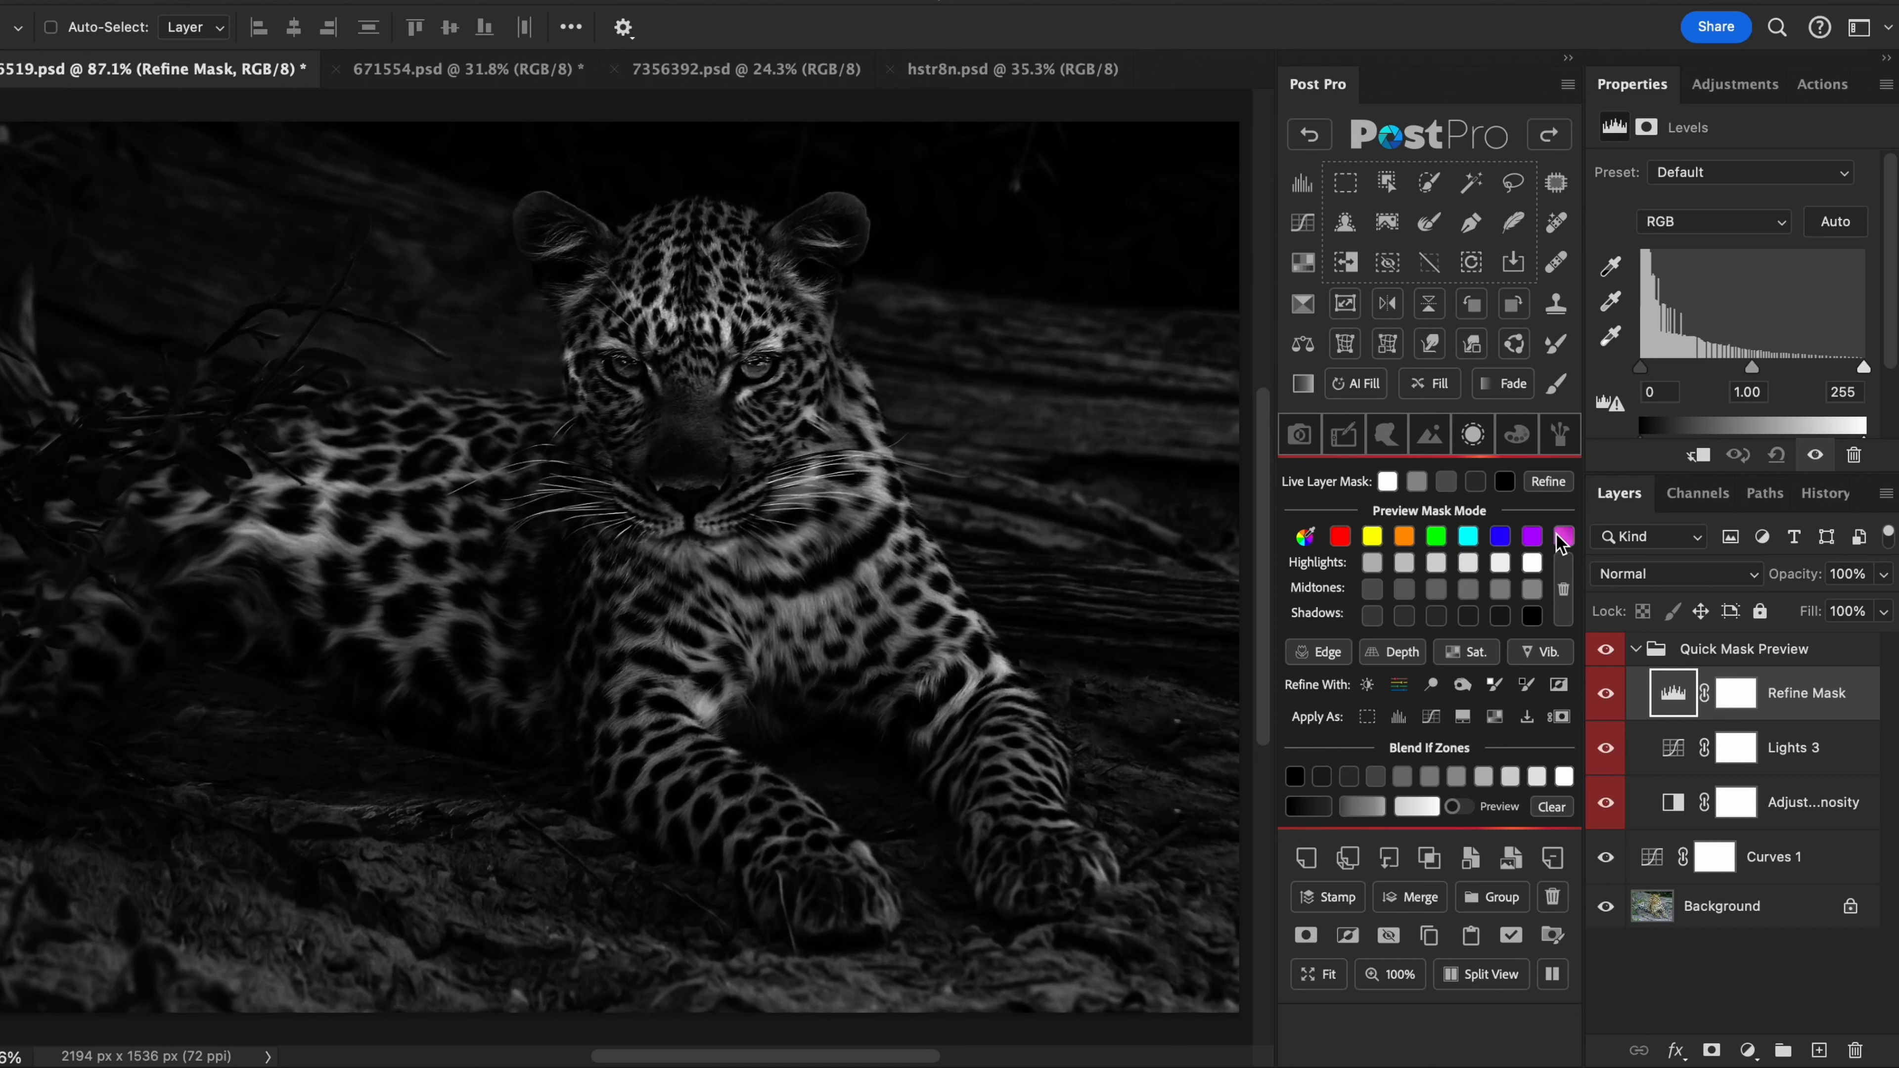
Step: Refine the mask preview's colour luminosity with Reds 117, Yellows 152, Greens -162, Cyans -137, Blues -147 and Magentas -133
left_click(1401, 692)
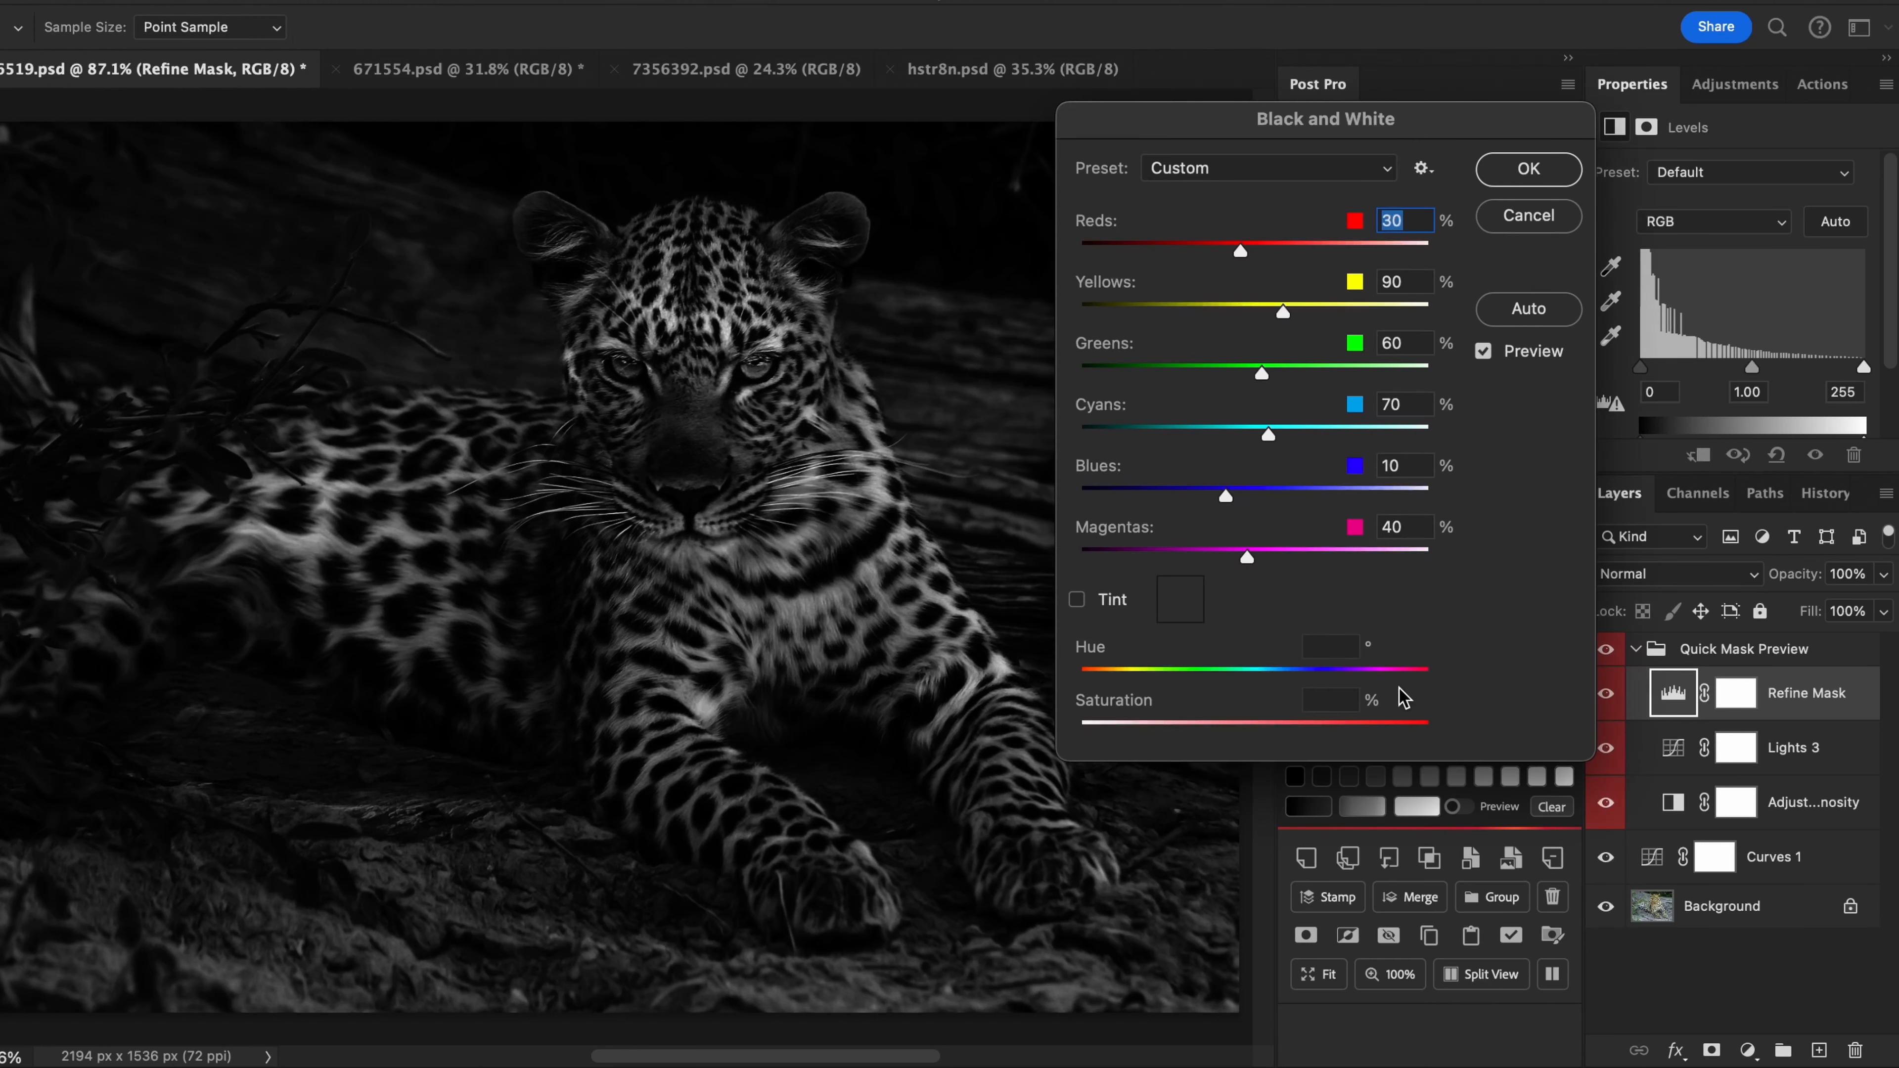
left_click_drag(1241, 250, 1328, 306)
left_click_drag(1261, 373, 1106, 373)
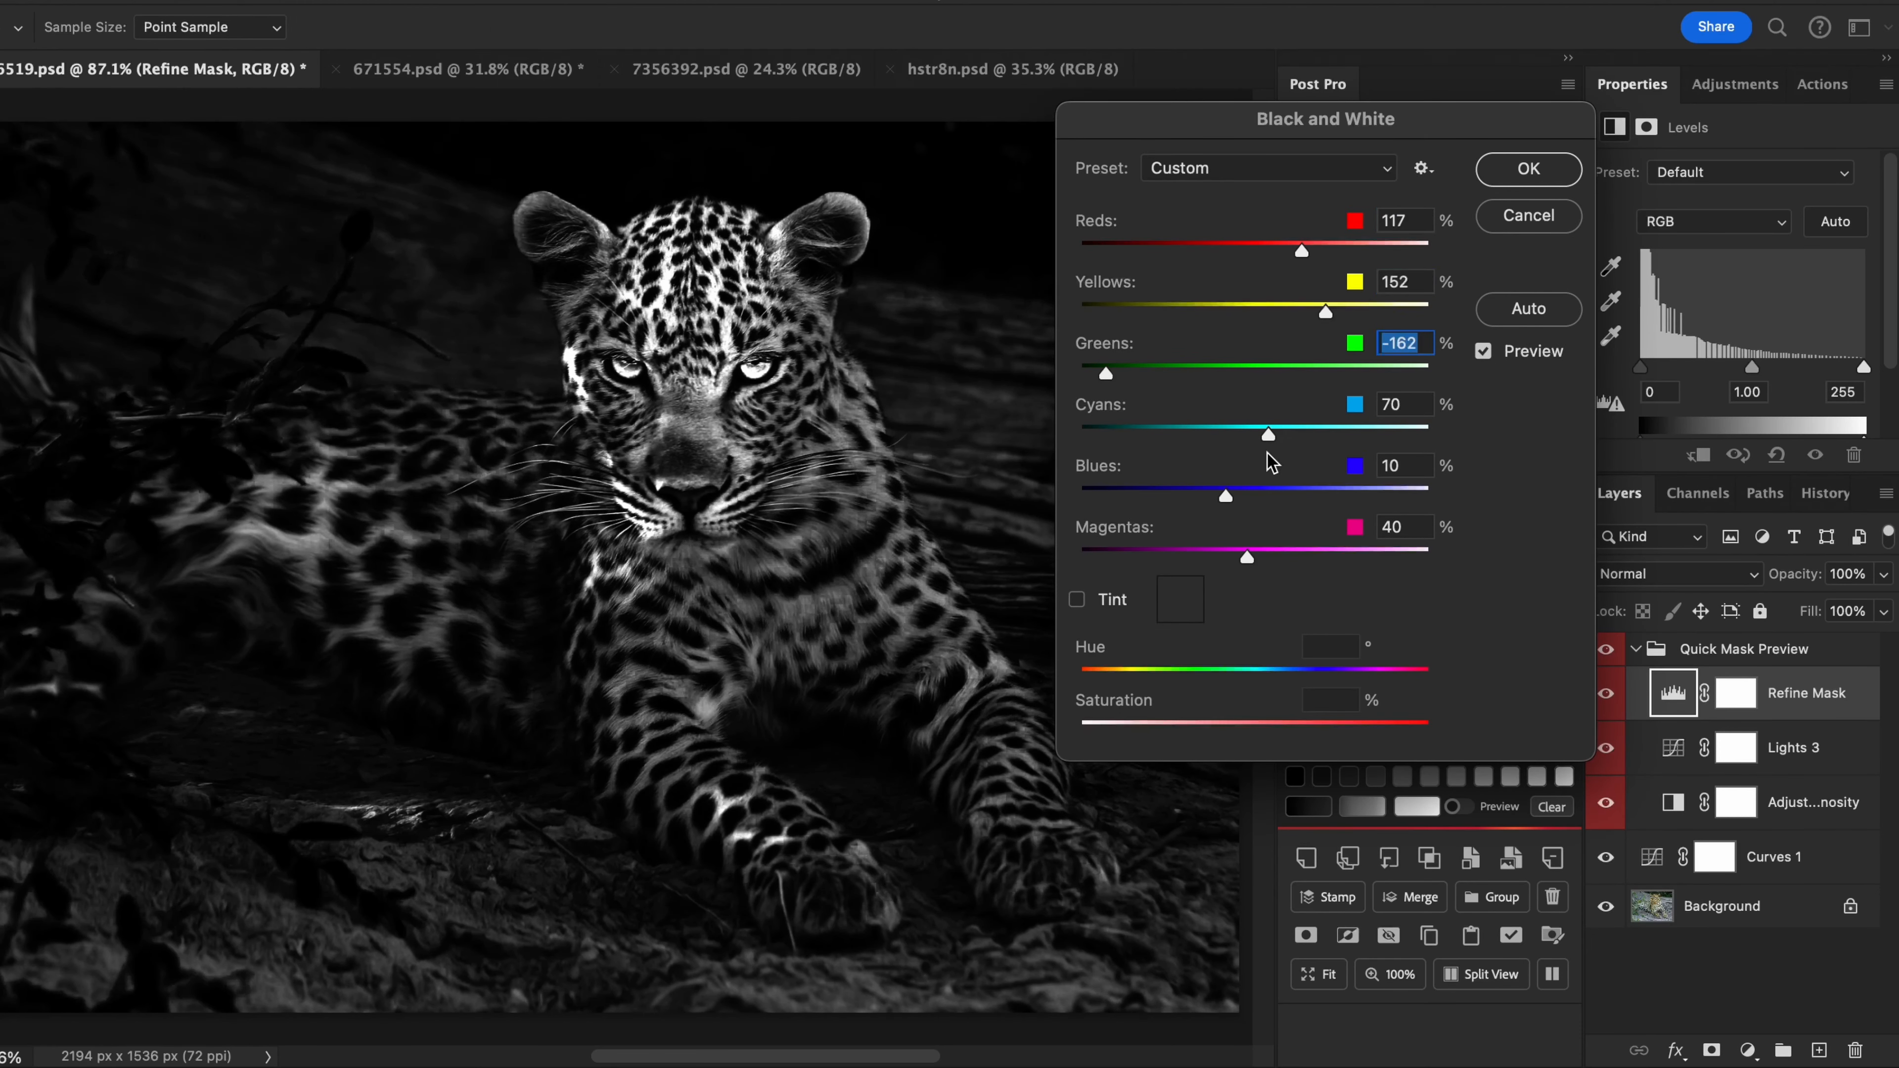
left_click_drag(1268, 434, 1123, 433)
left_click_drag(1225, 495, 1117, 495)
left_click_drag(1248, 557, 1125, 557)
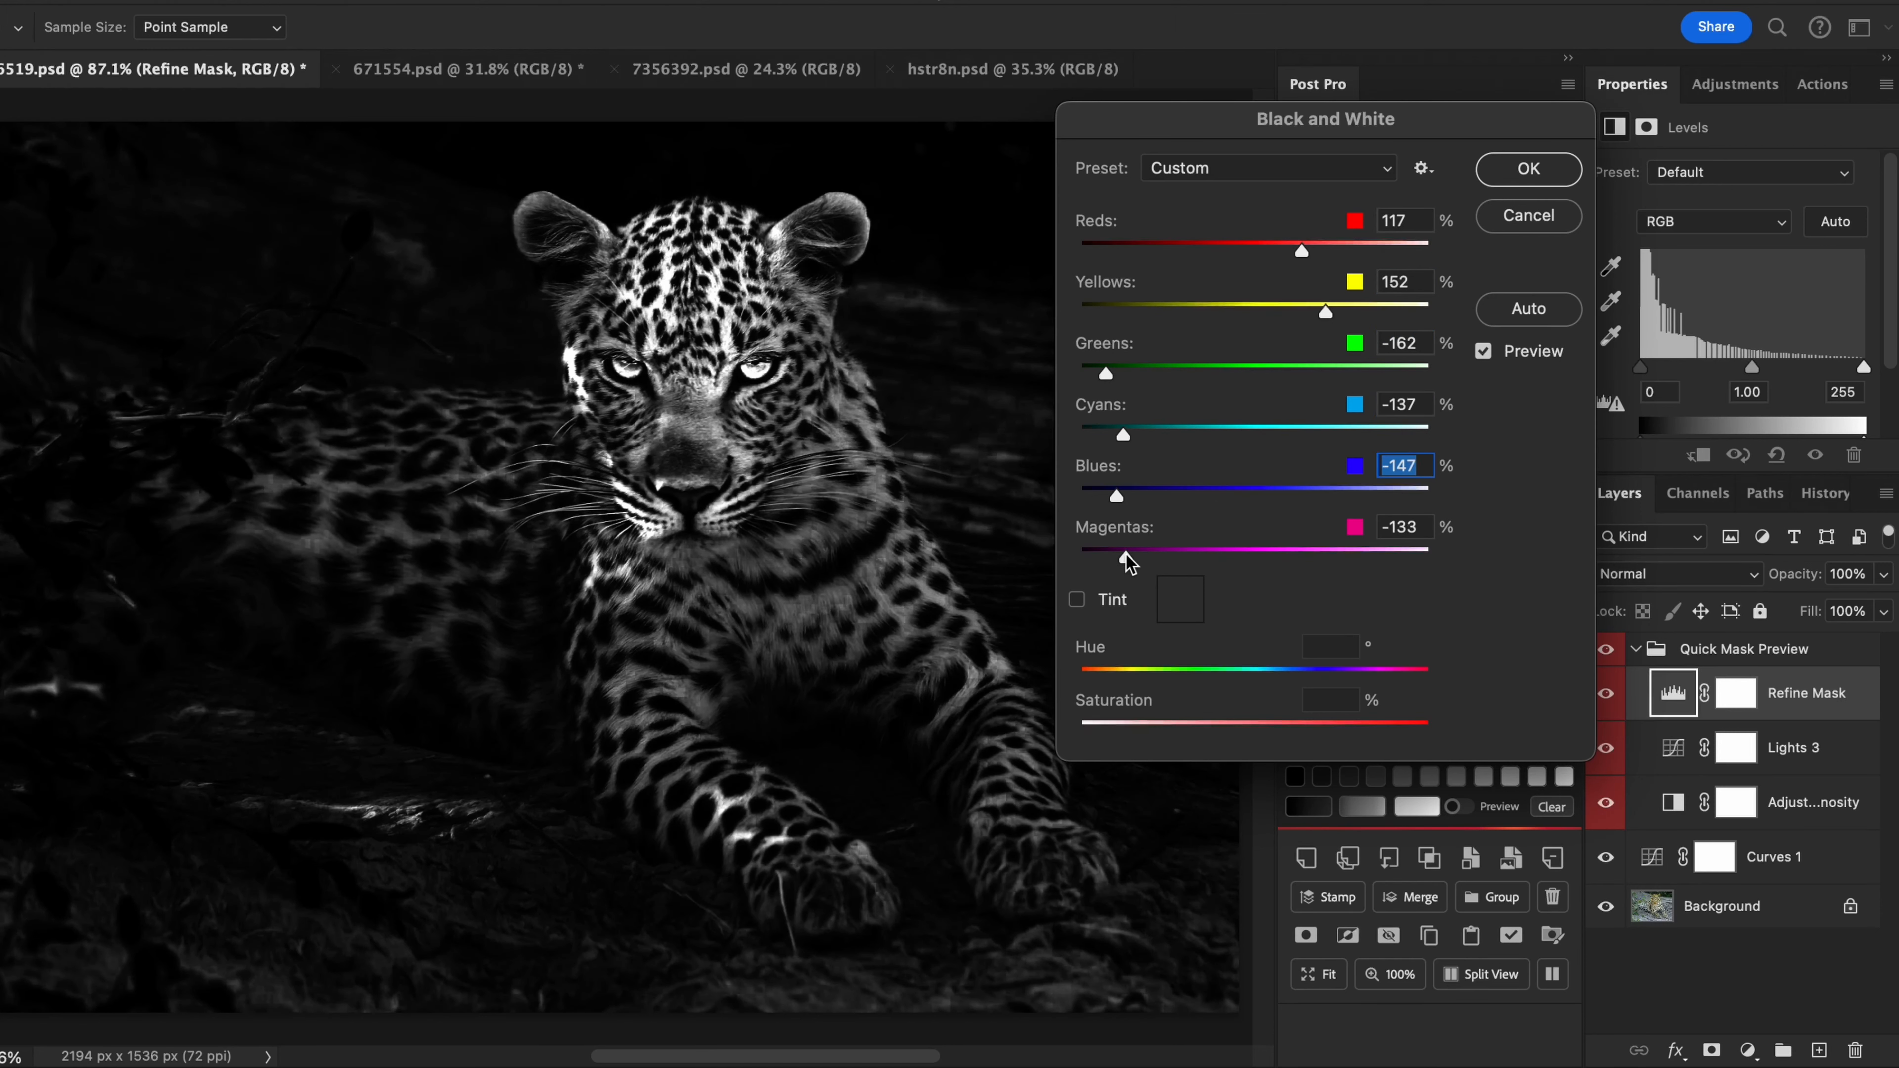
left_click(1126, 558)
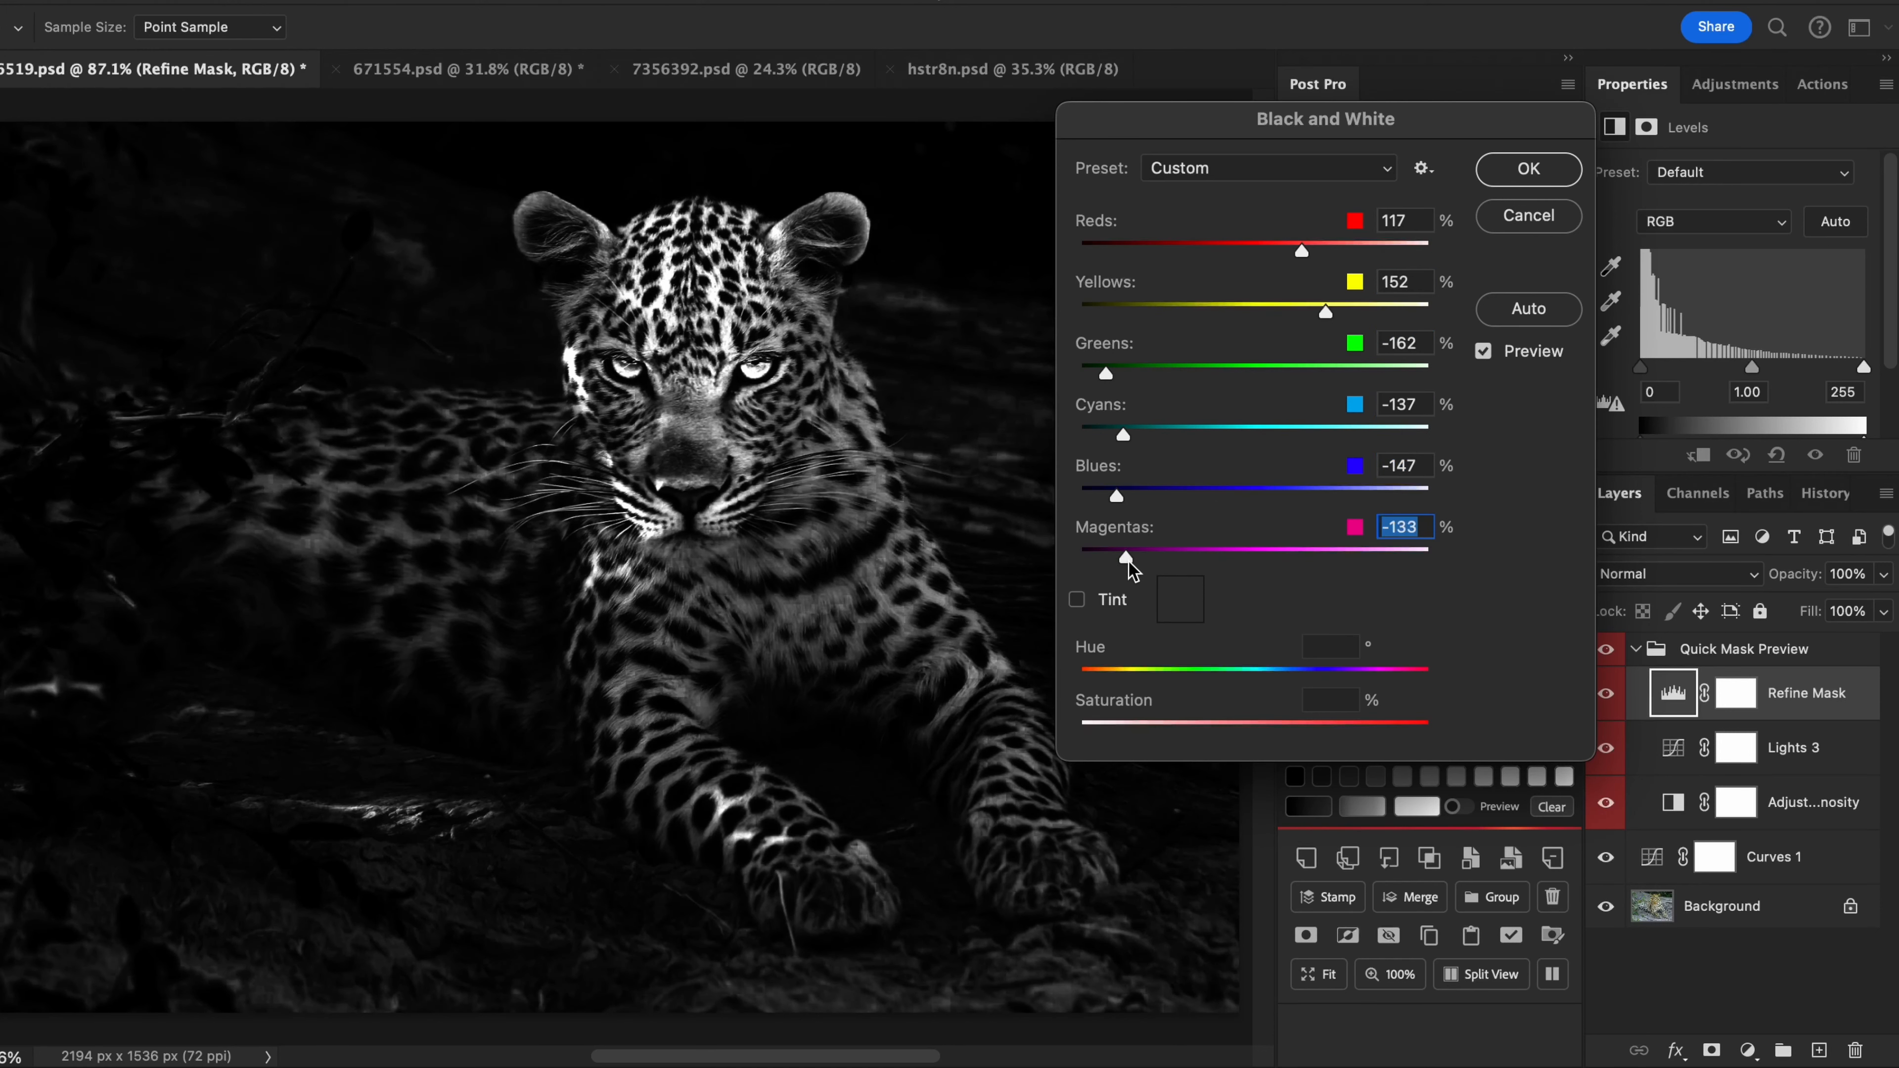
left_click(1506, 172)
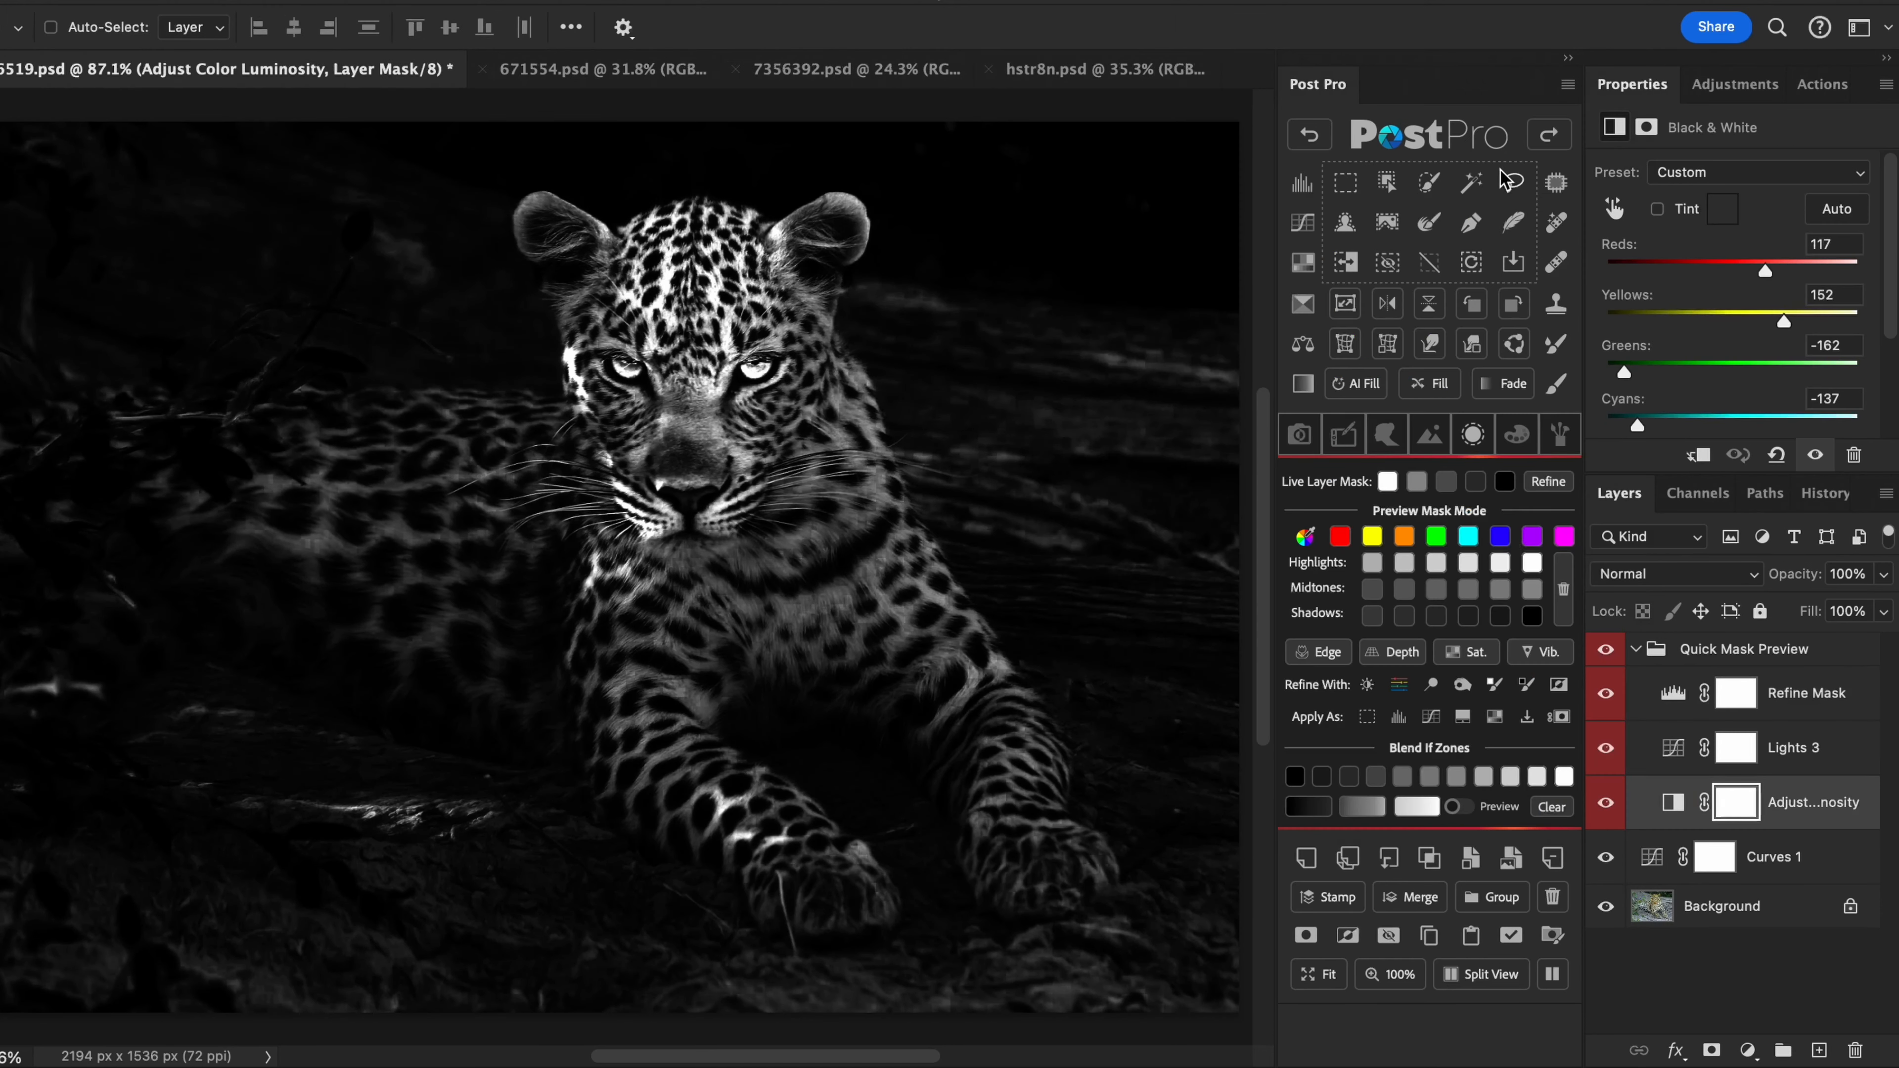
Step: Try dodging the mask preview over the leopard's chest on a Dodge Mask layer and undo the brushwork
left_click(1430, 686)
mouse_move(805, 467)
left_mouse_down()
mouse_move(739, 556)
mouse_move(741, 586)
mouse_move(879, 528)
mouse_move(901, 640)
mouse_move(898, 594)
left_mouse_up()
left_click(1309, 134)
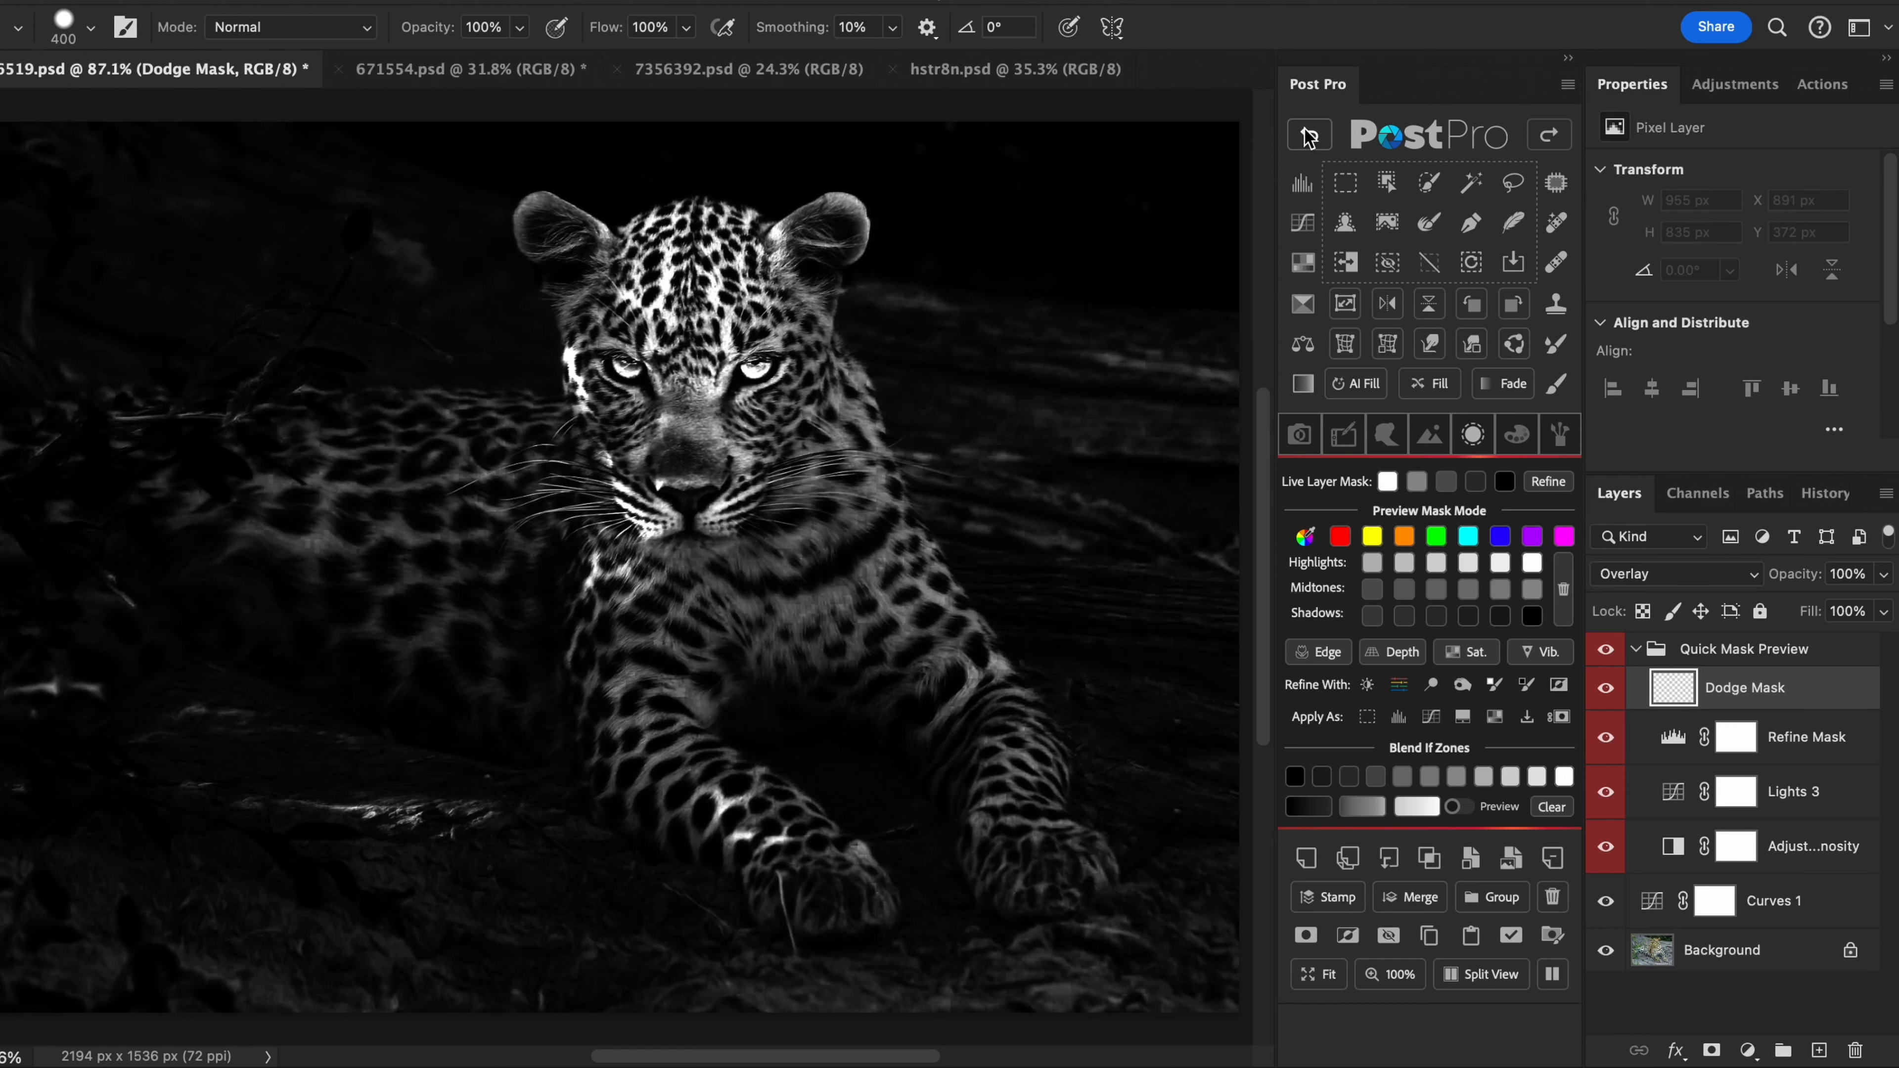
Step: Try burning the mask preview over the leopard's face on a Burn Mask layer and undo the brushwork
left_click(1463, 685)
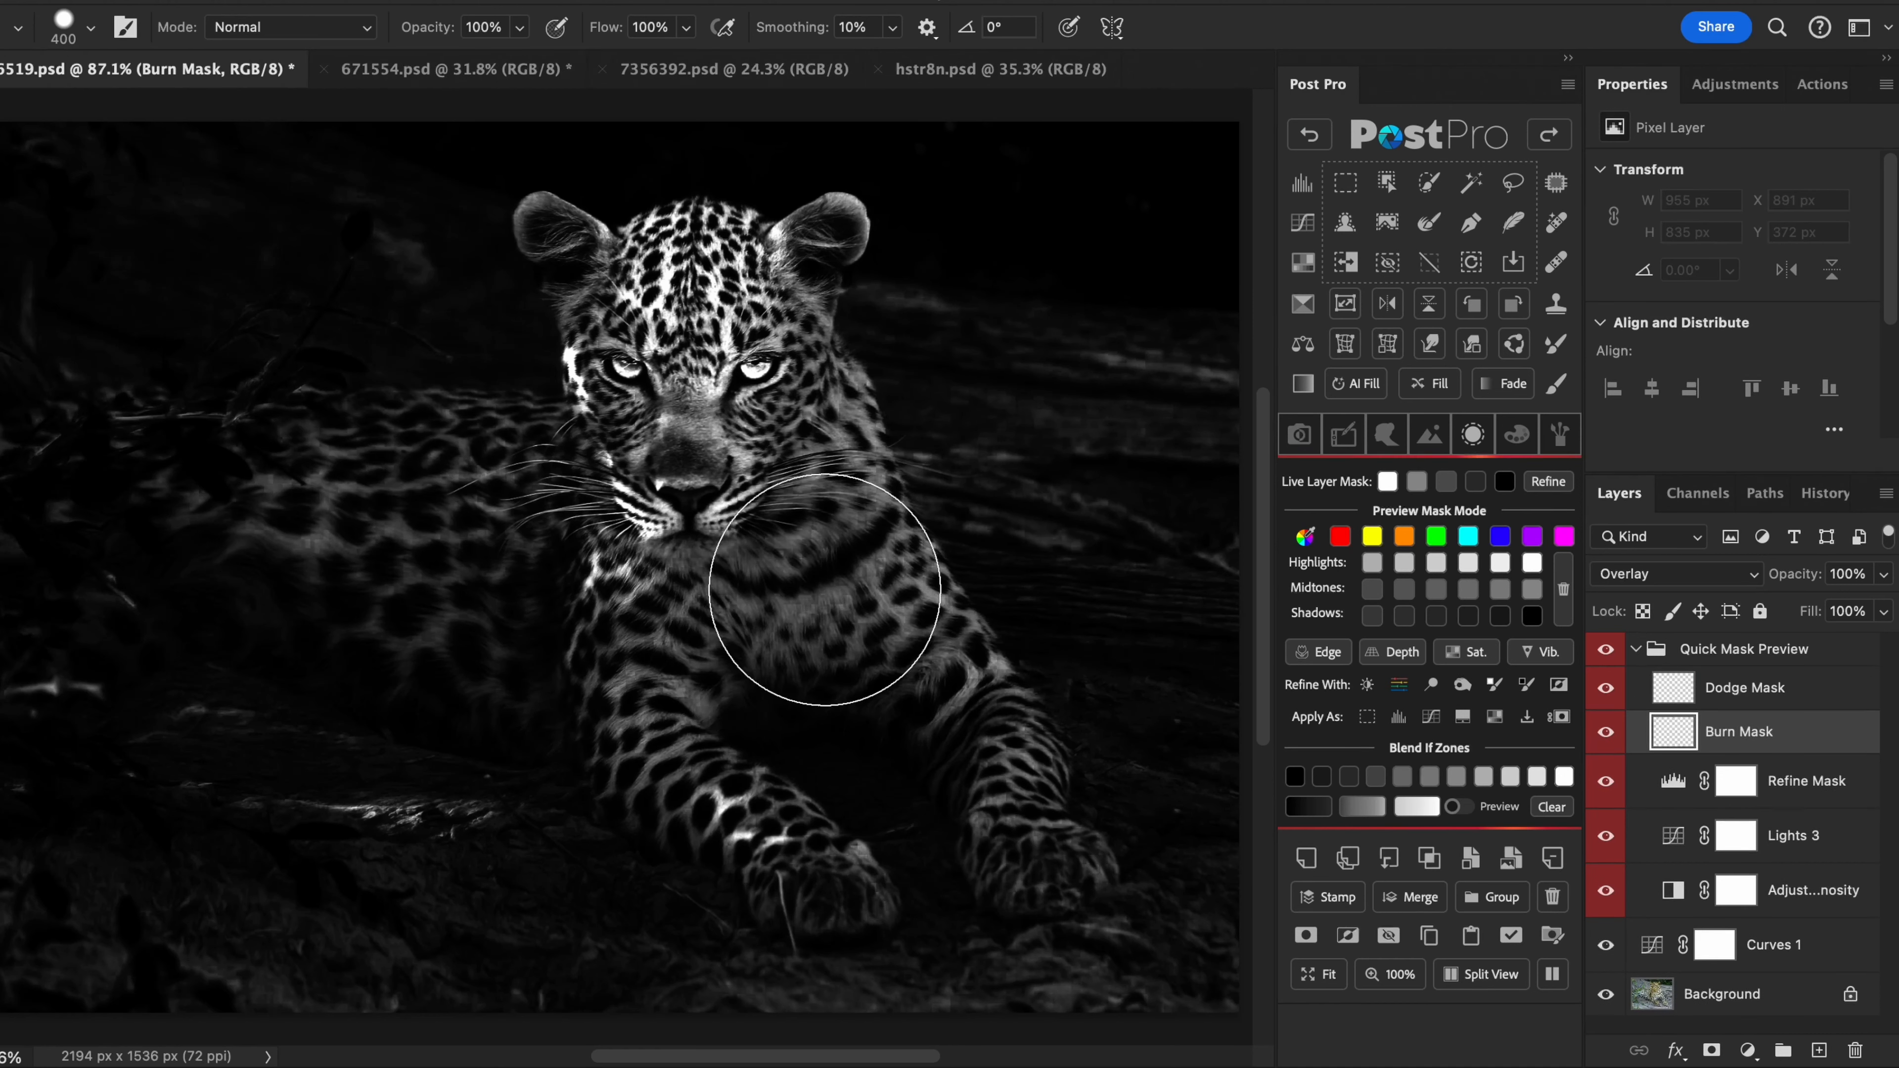
mouse_move(805, 594)
left_mouse_down()
mouse_move(686, 399)
mouse_move(805, 559)
left_mouse_up()
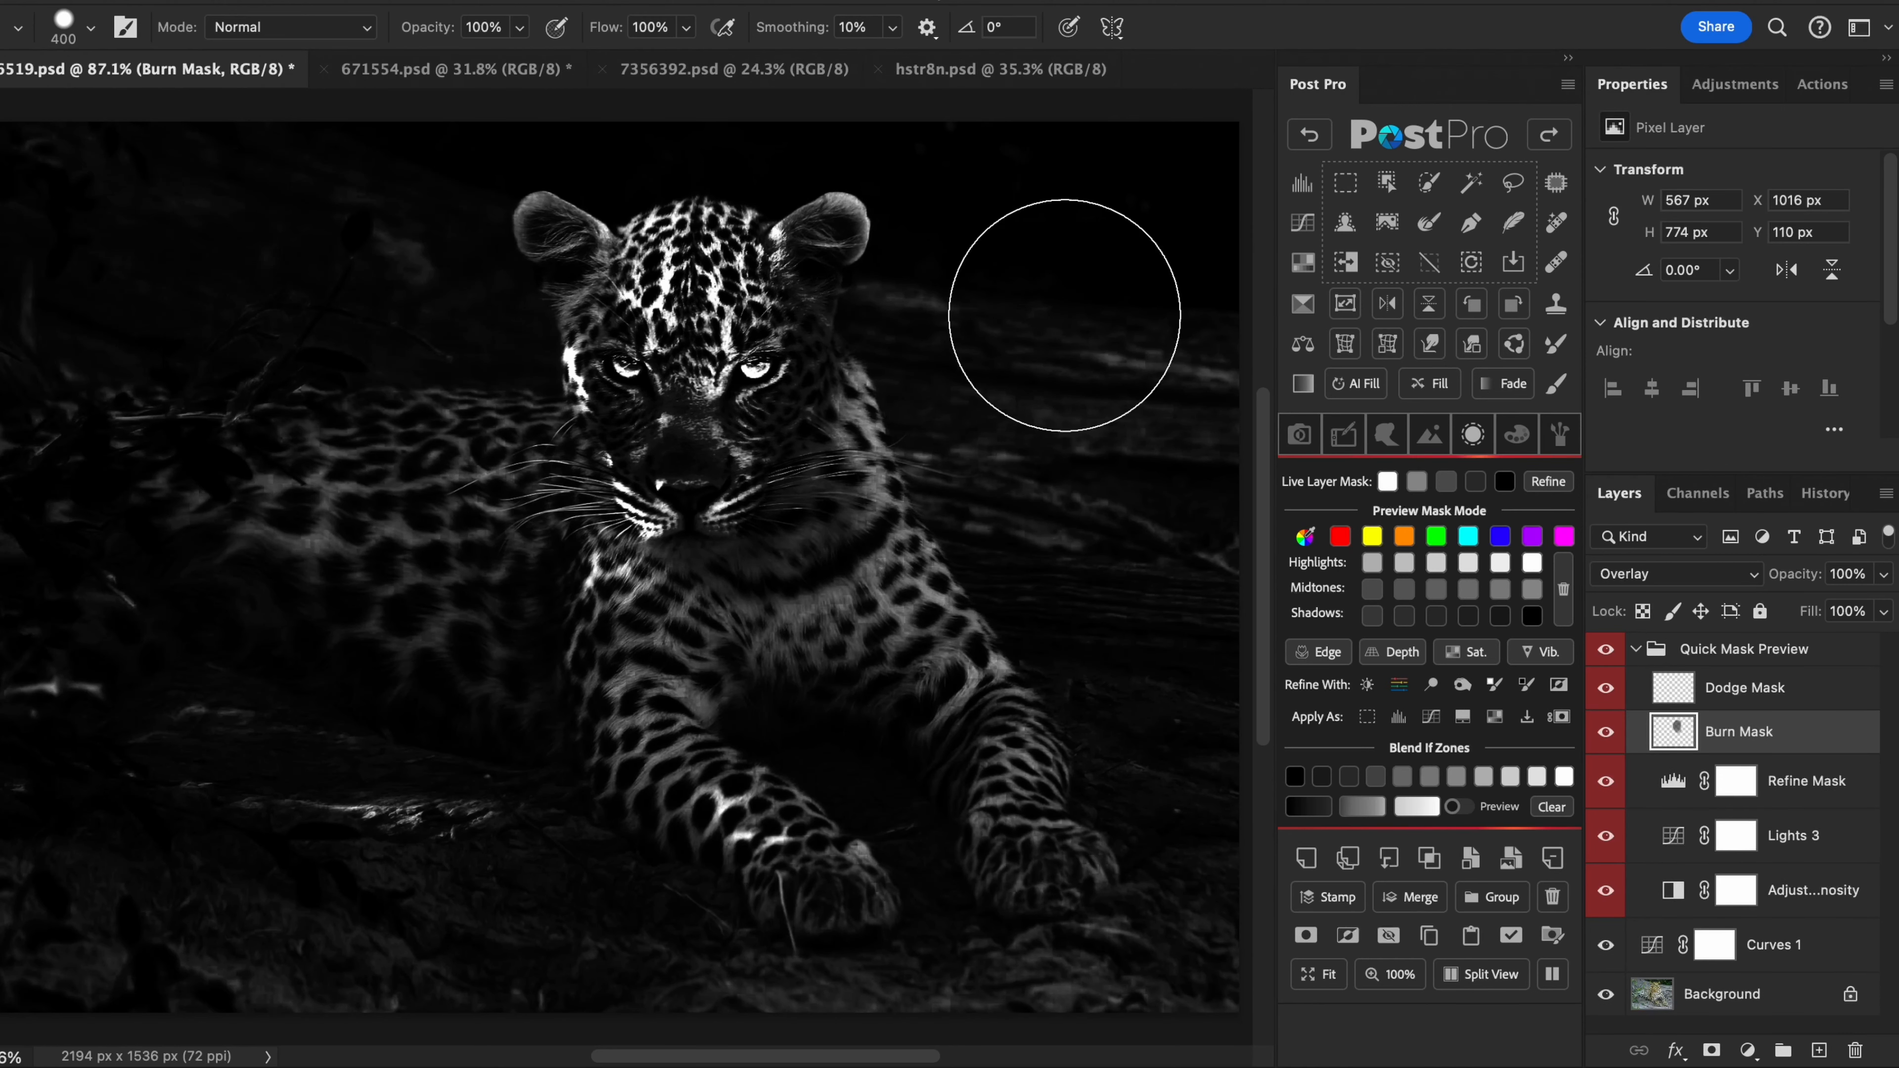
left_click(1307, 136)
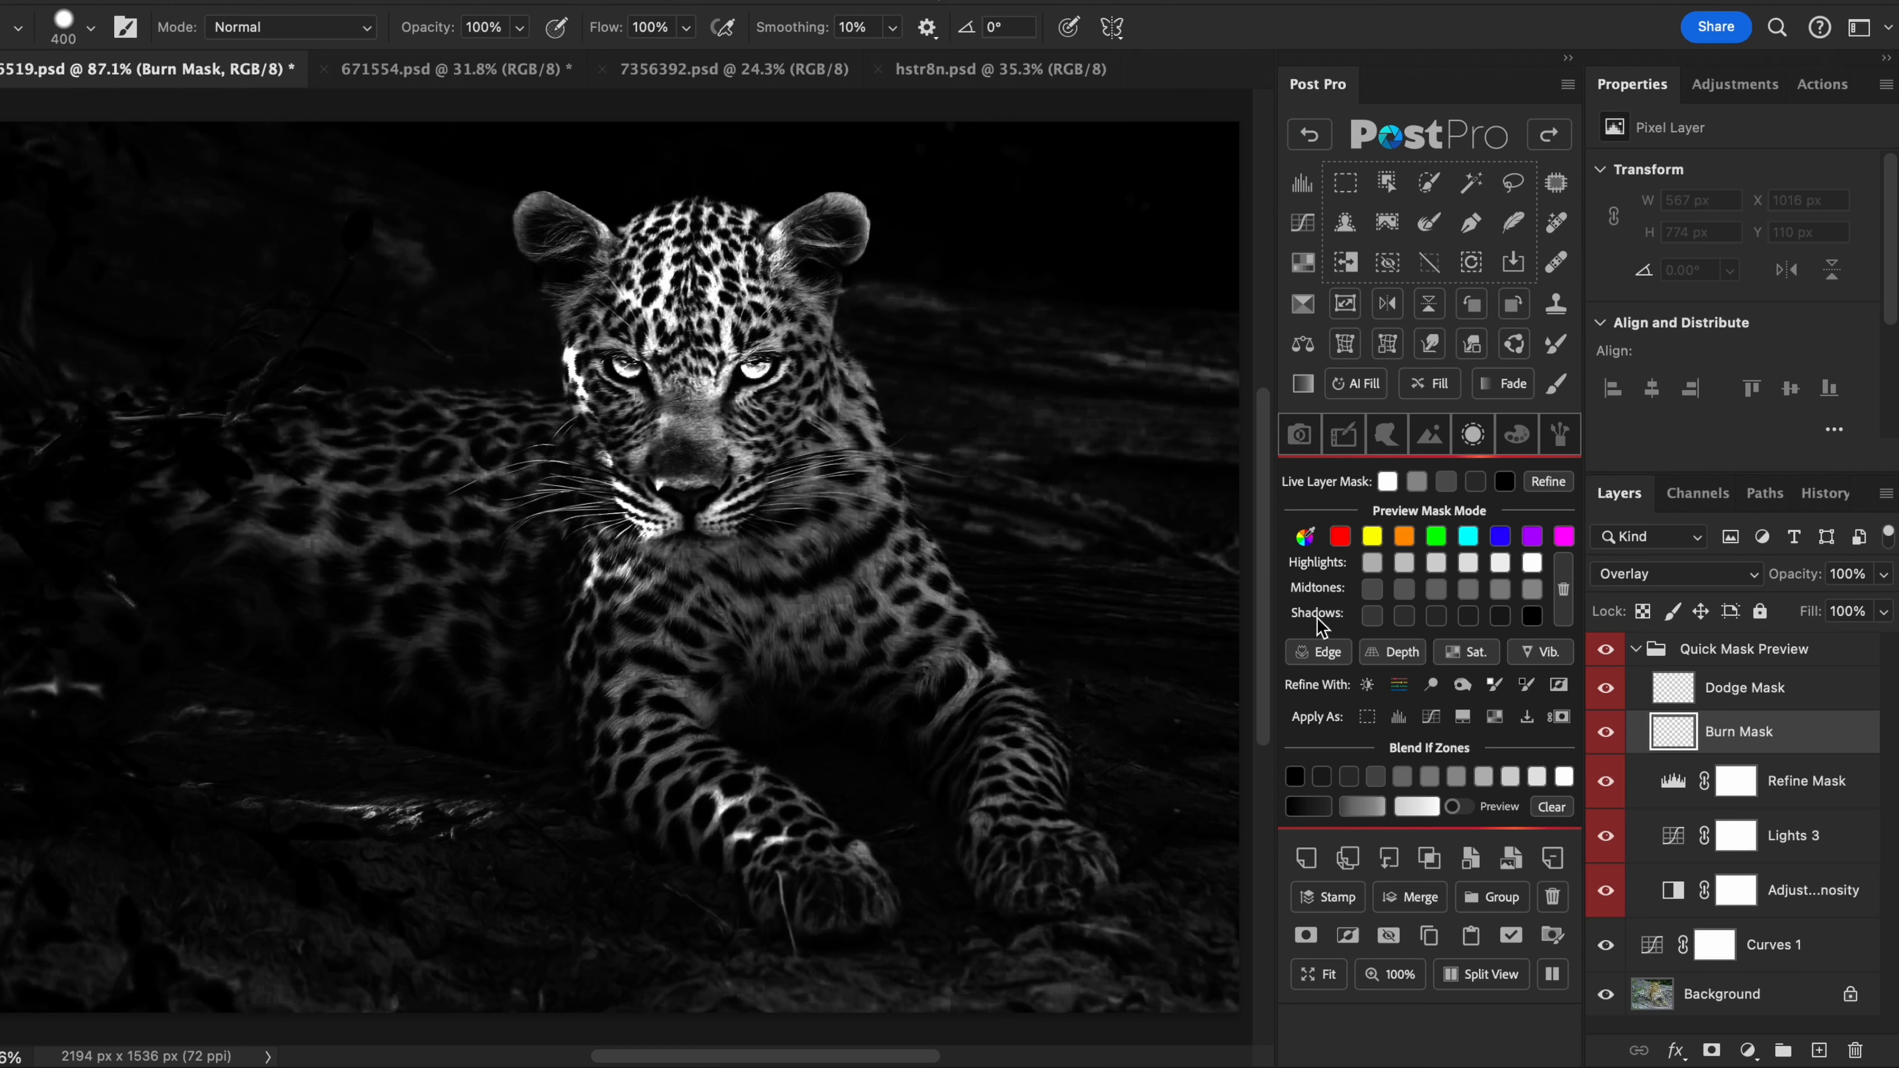
Step: Try painting white over the leopard's body on a Paint White layer of the mask preview and undo the brushwork
left_click(1494, 686)
mouse_move(405, 557)
left_mouse_down()
mouse_move(345, 520)
mouse_move(486, 606)
mouse_move(564, 730)
left_mouse_up()
left_click(1309, 136)
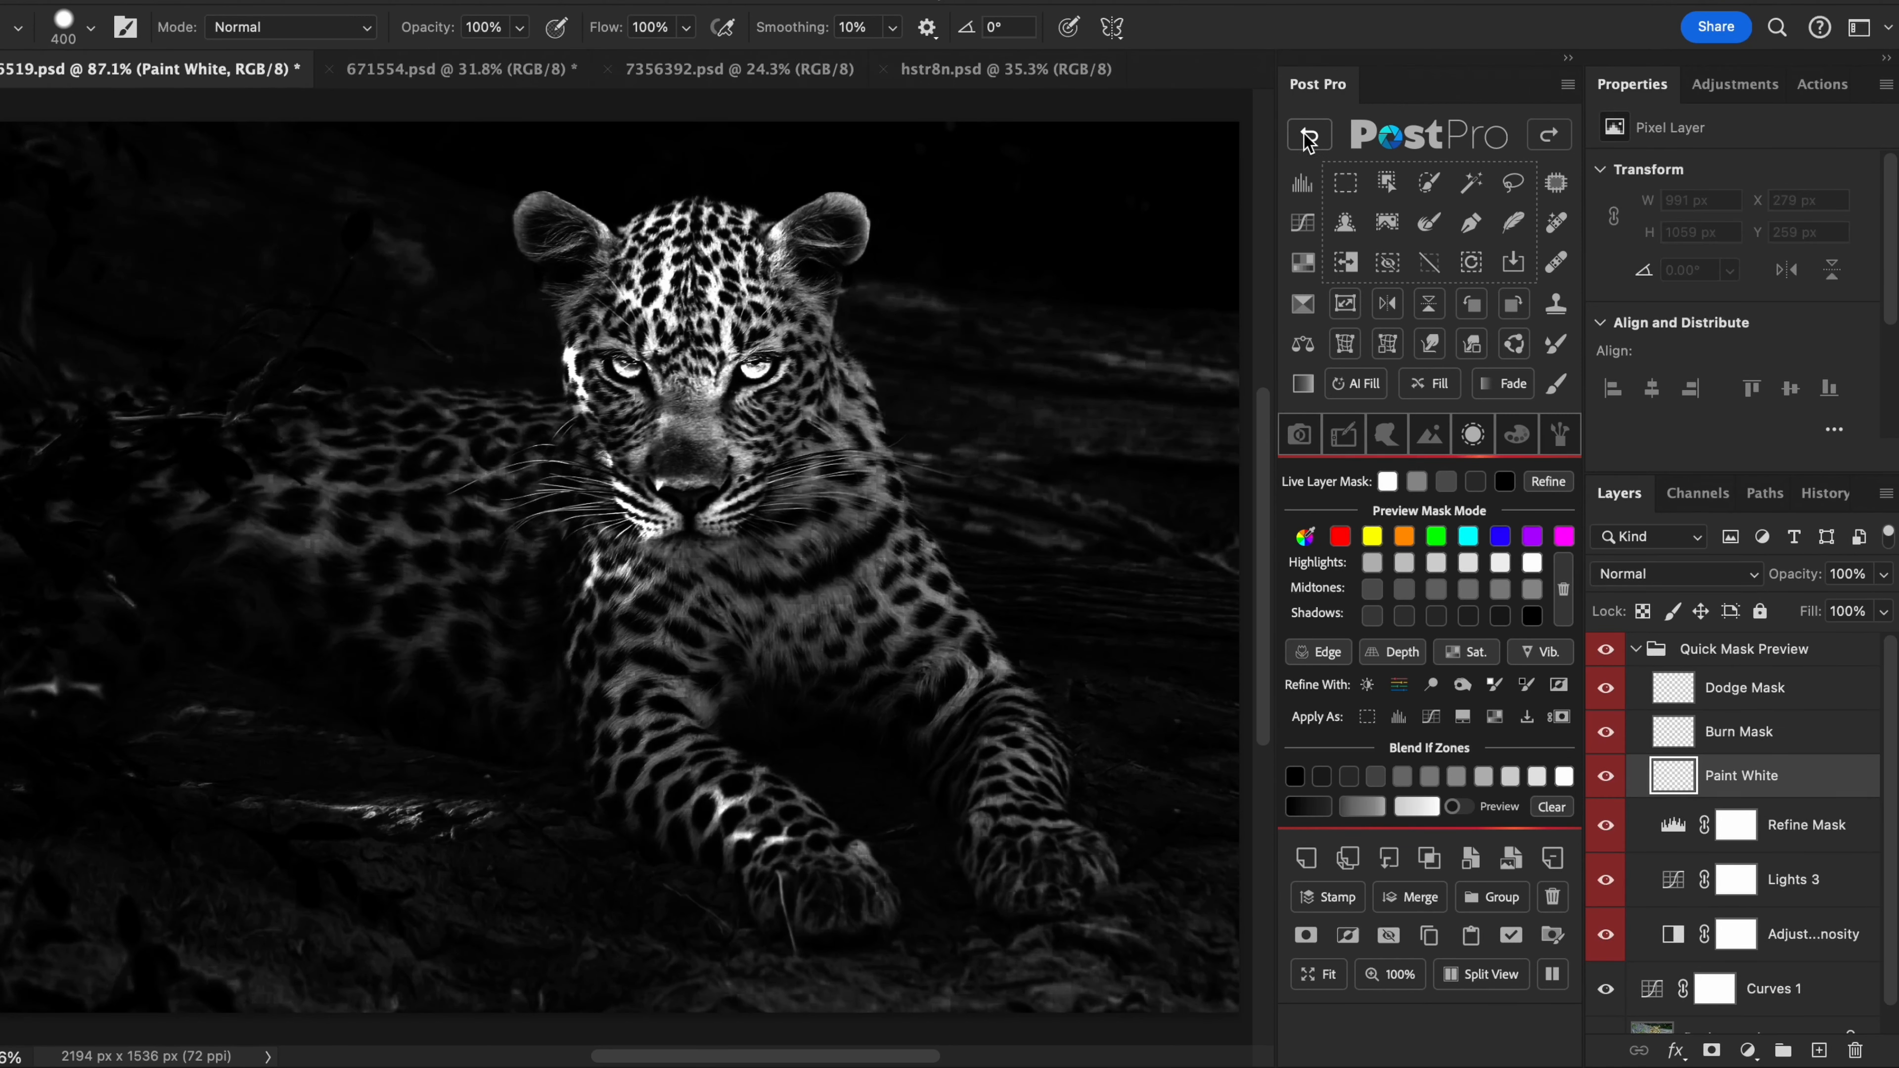
Step: Try painting black over the leopard's hindquarters on a Paint Black layer of the mask preview and undo the brushwork
left_click(1527, 685)
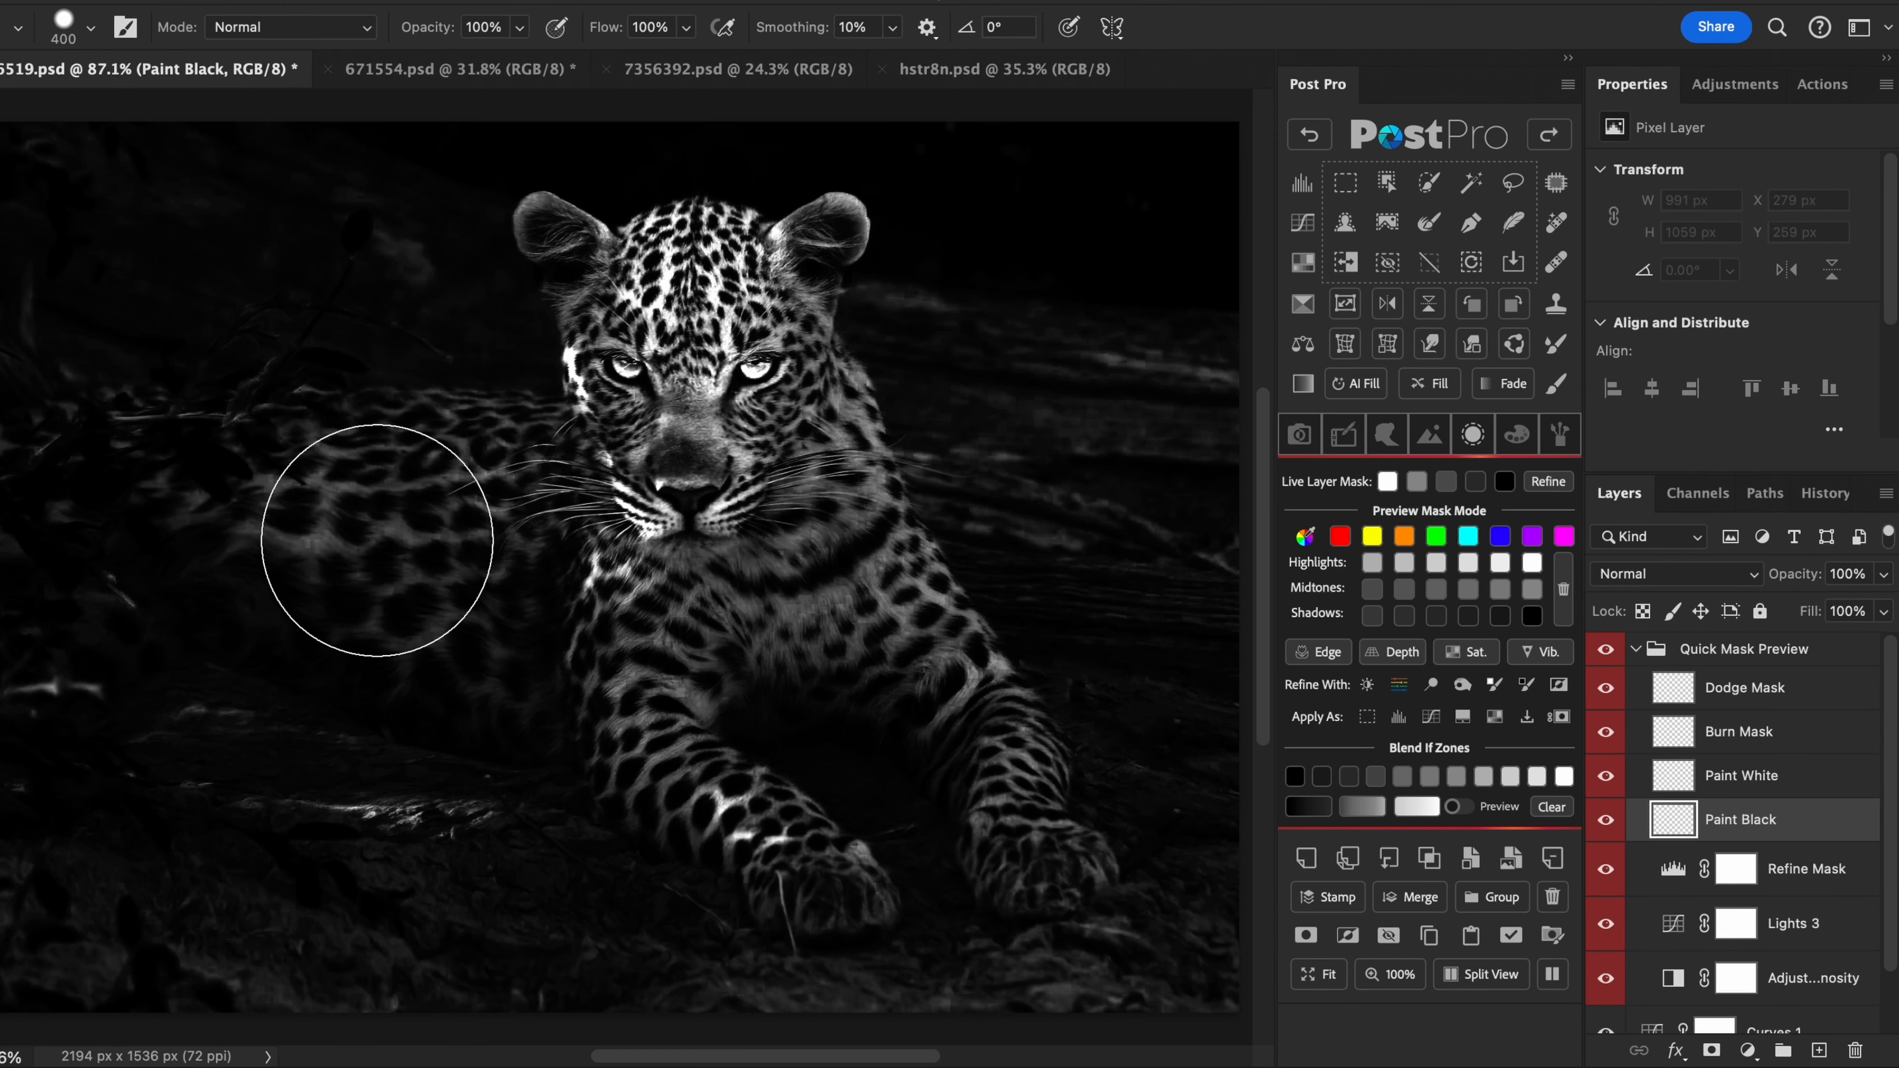
mouse_move(382, 539)
left_mouse_down()
mouse_move(110, 572)
mouse_move(229, 464)
mouse_move(335, 658)
left_mouse_up()
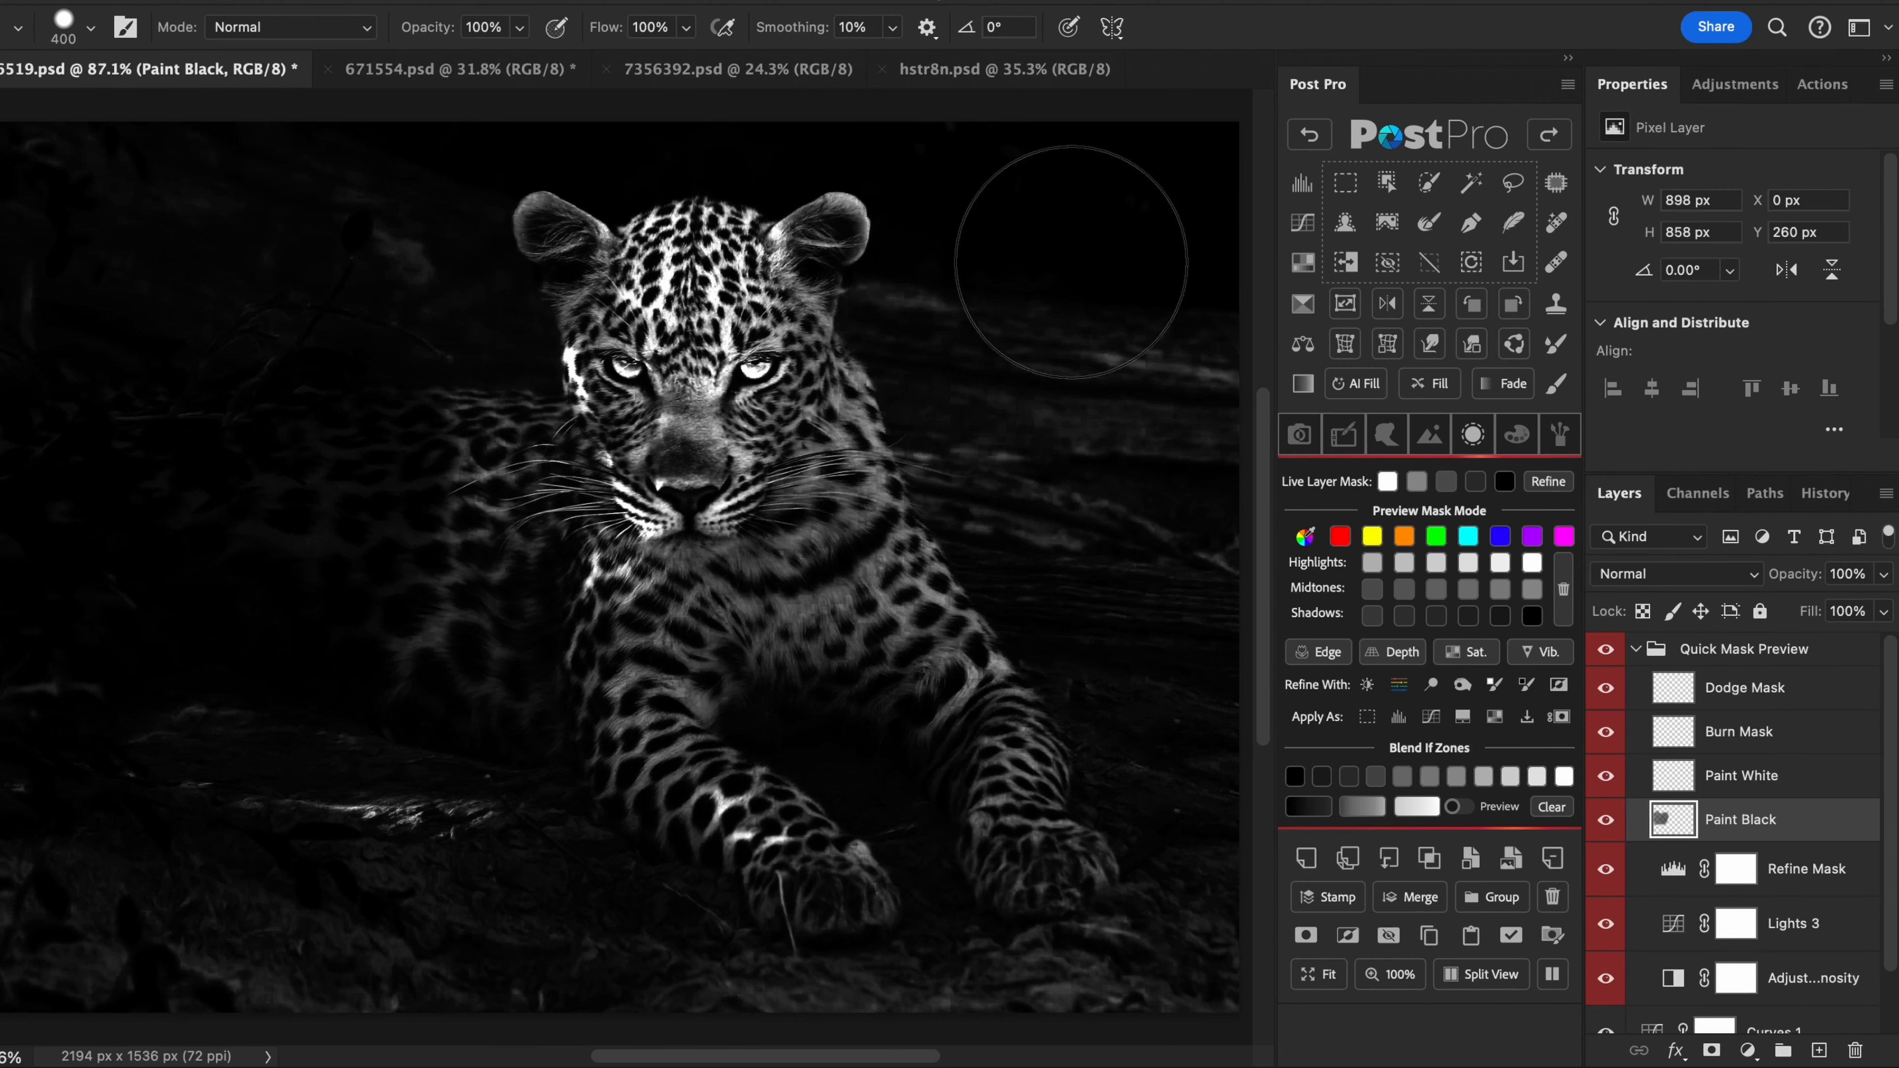
left_click(1309, 136)
left_click(1346, 262)
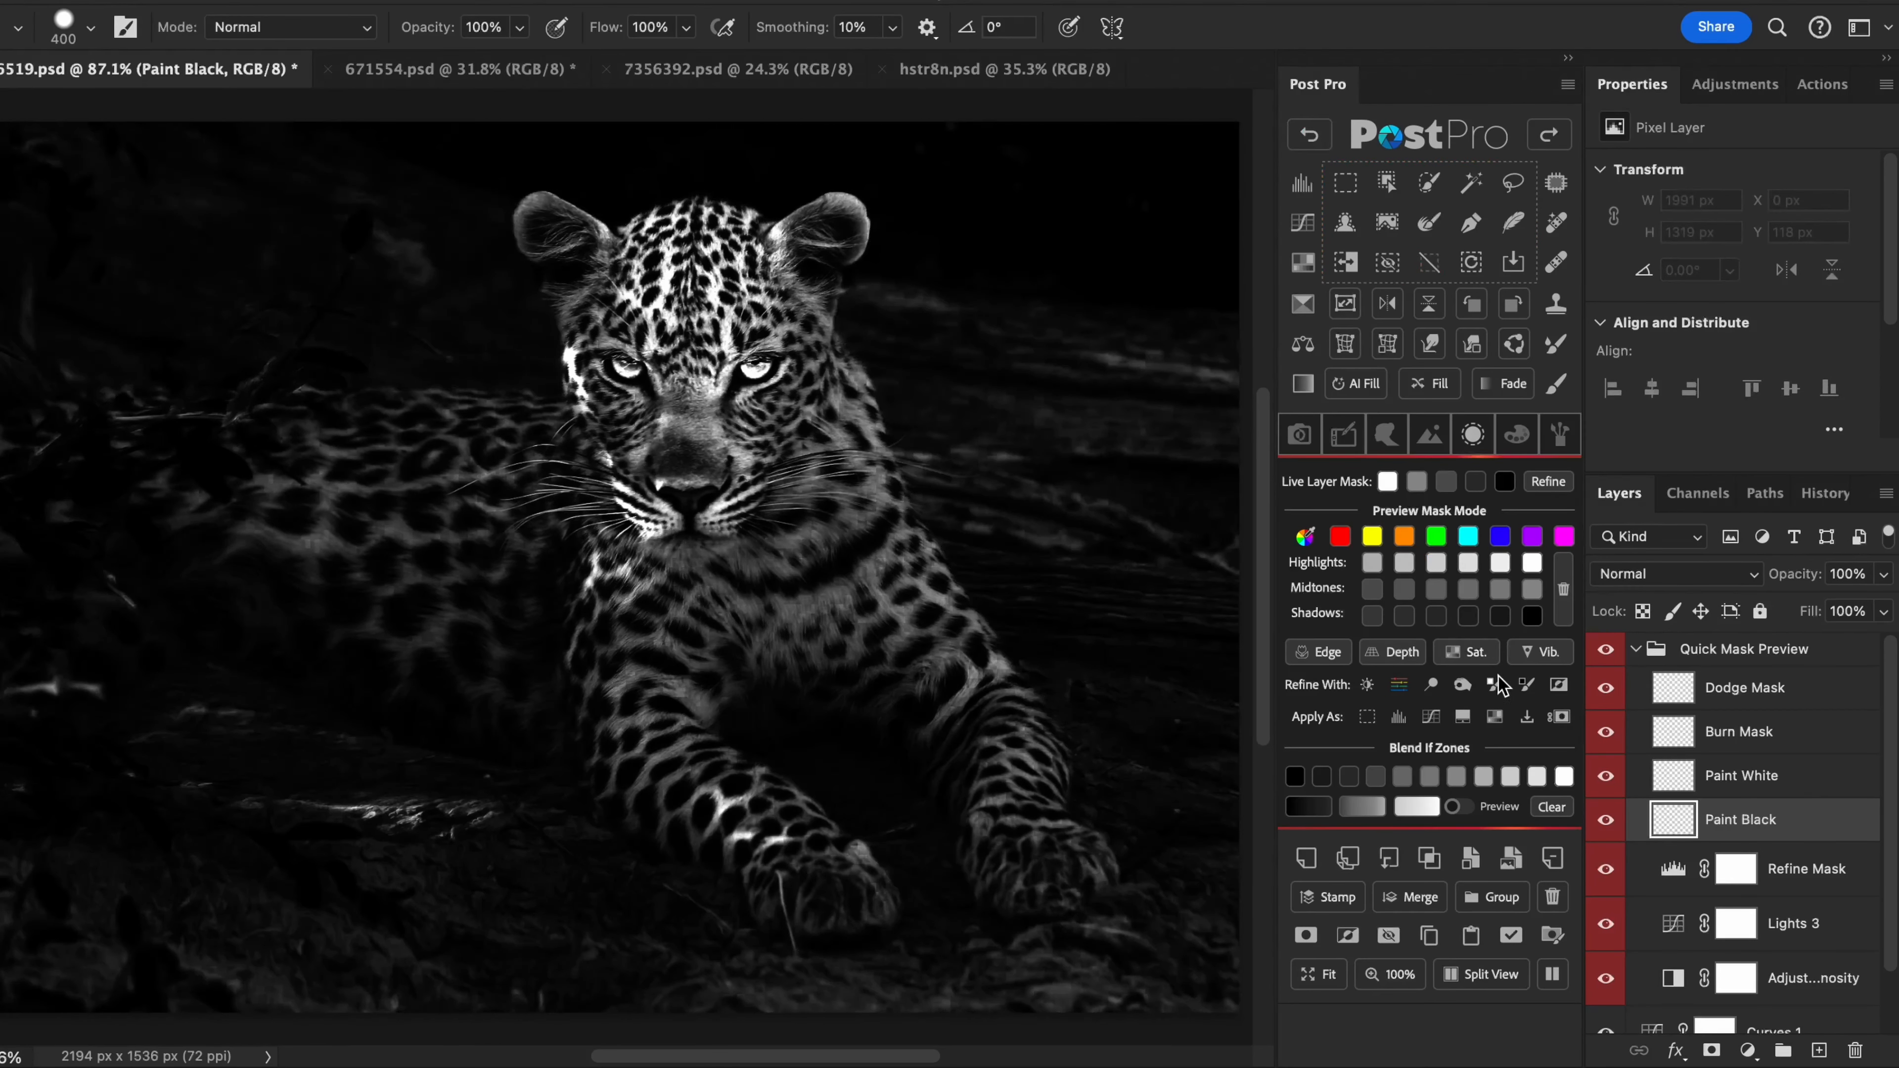
Step: Invert the leopard mask preview and collapse the Quick Mask Preview group
left_click(1558, 685)
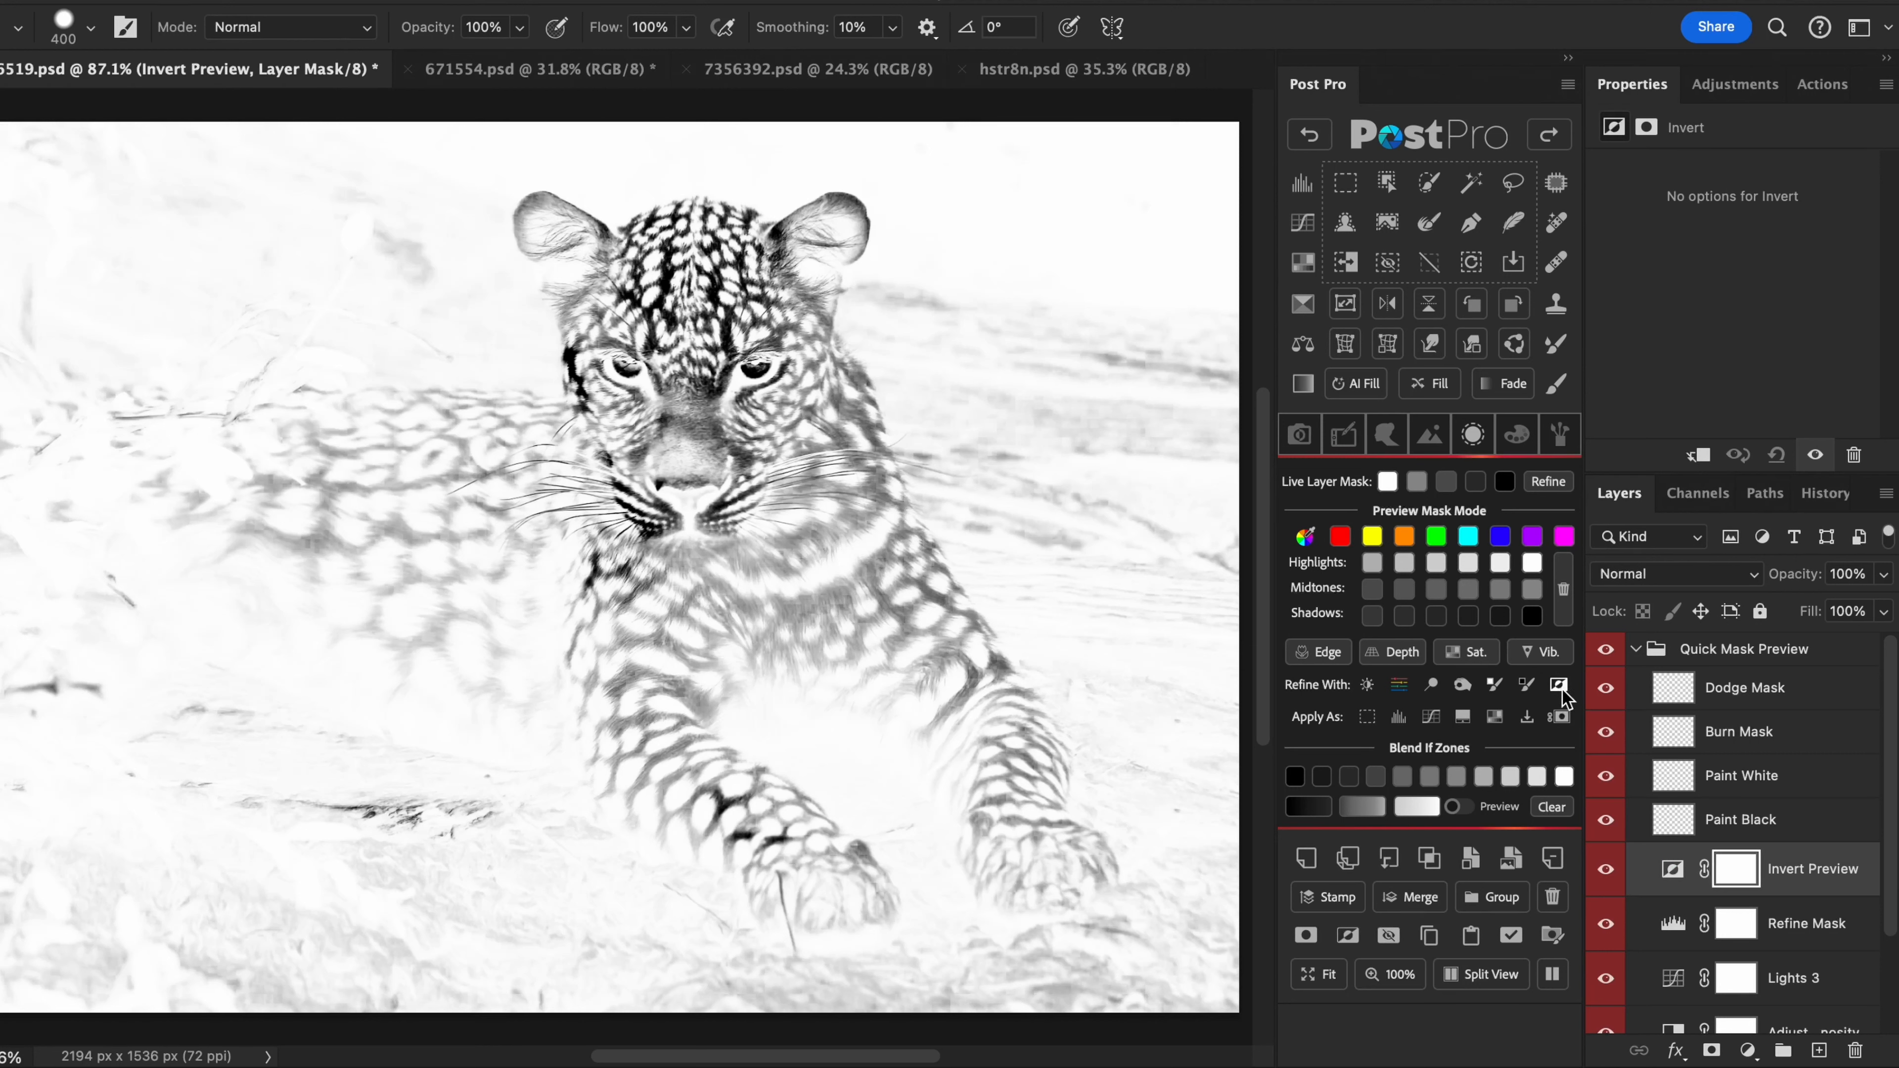
left_click(1635, 650)
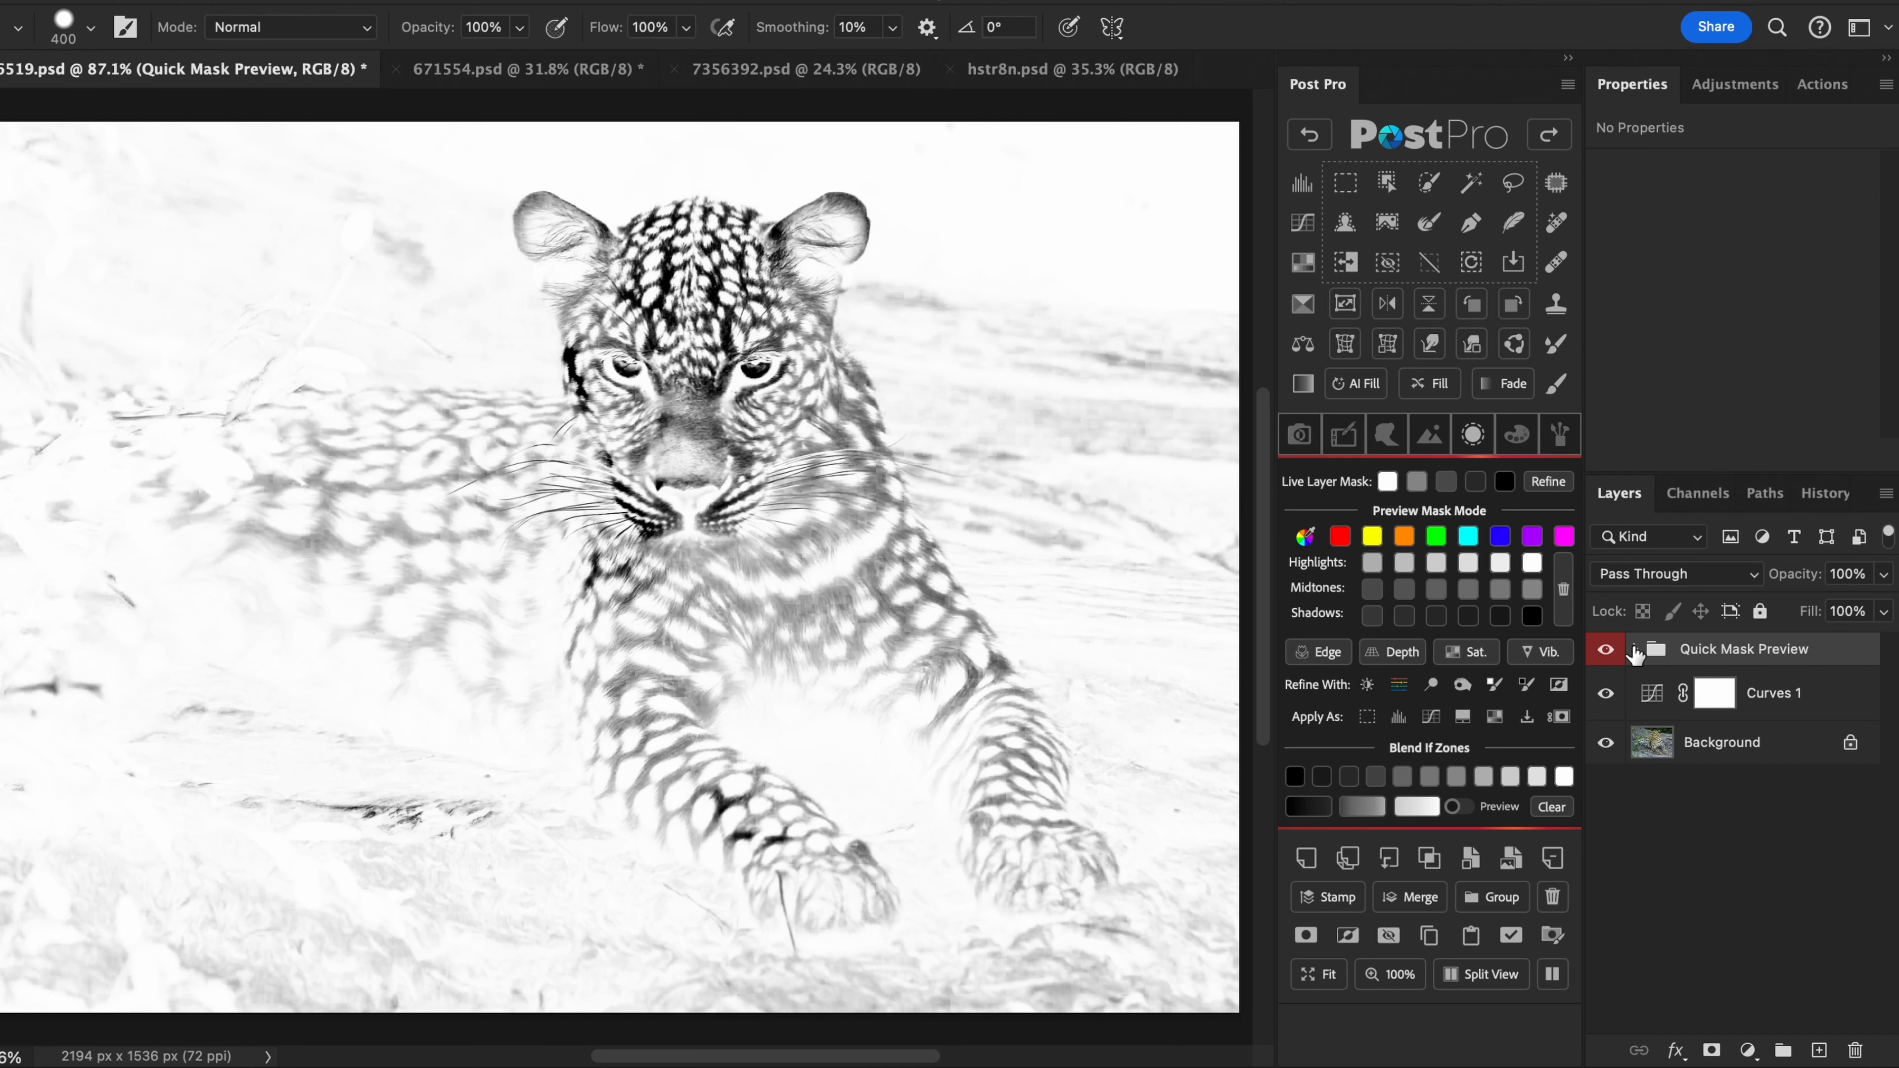
Step: Try applying the inverted mask preview as a selection
left_click(1367, 717)
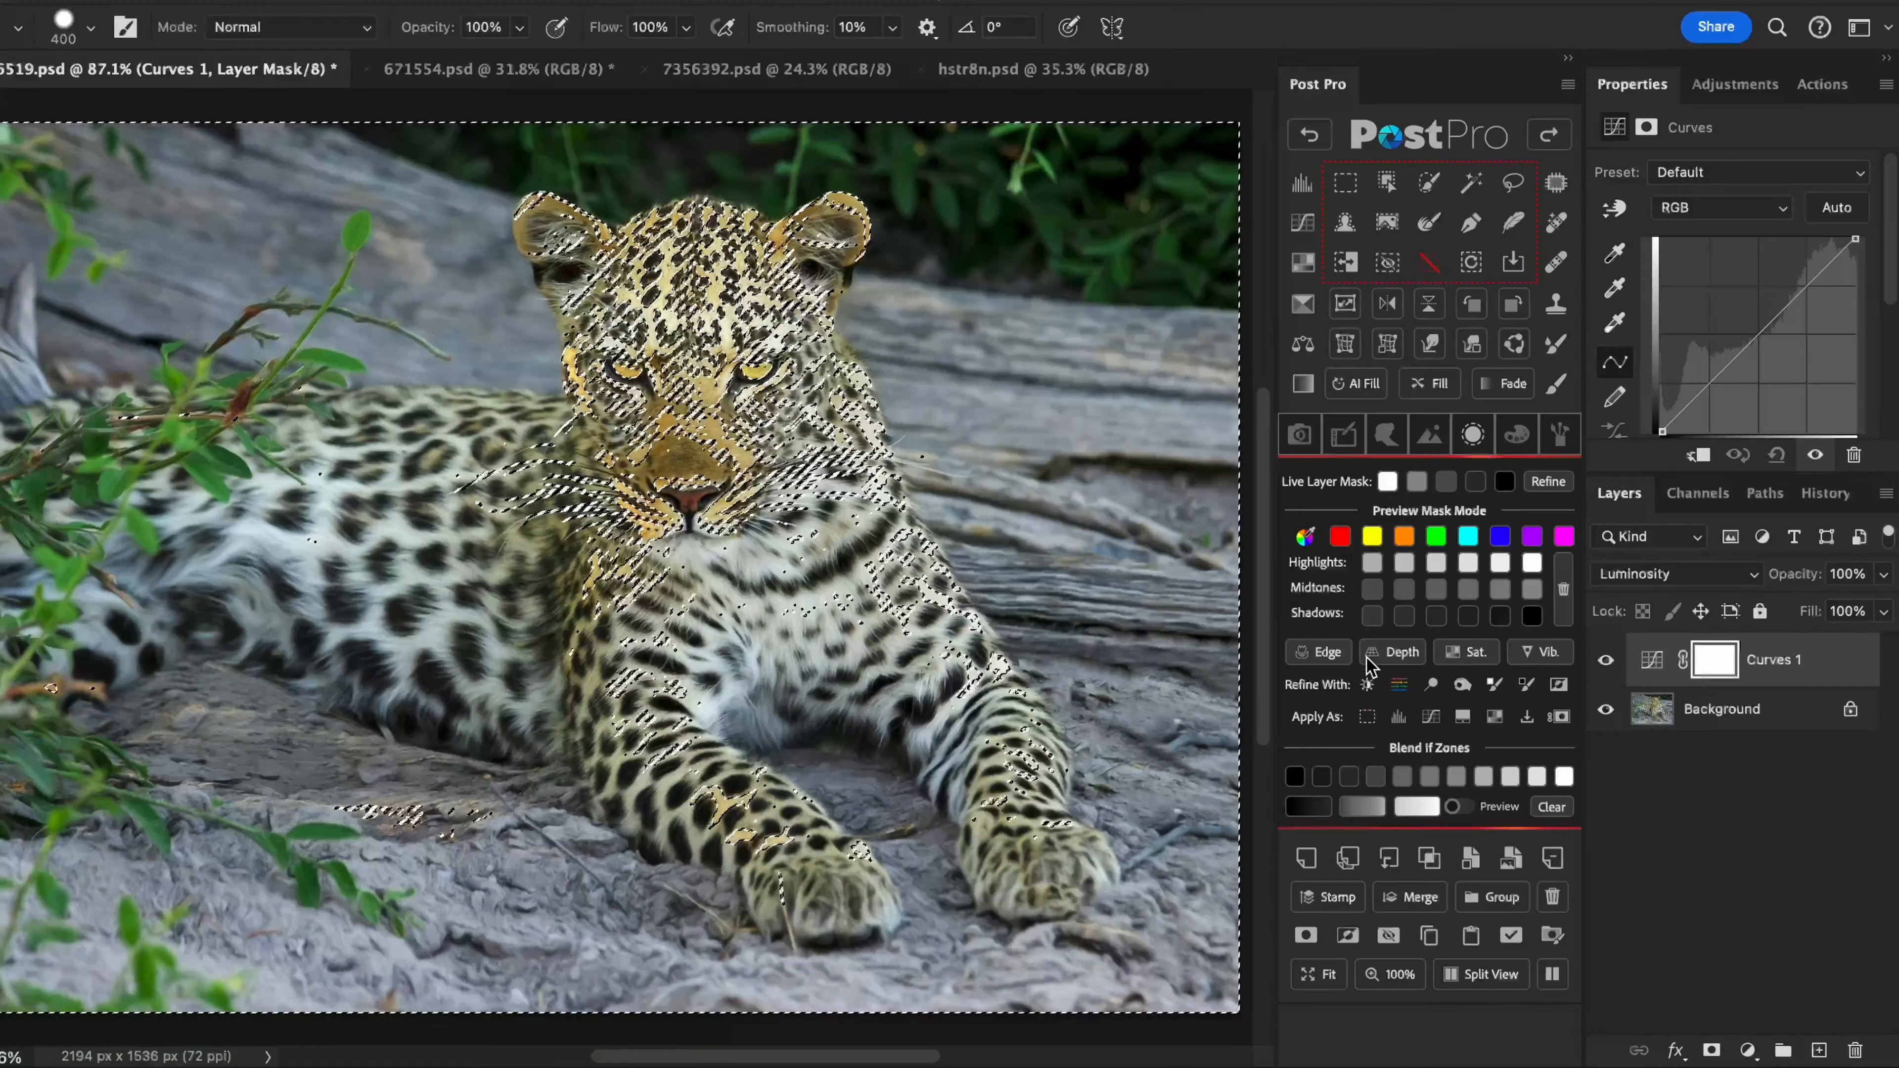
left_click(1305, 537)
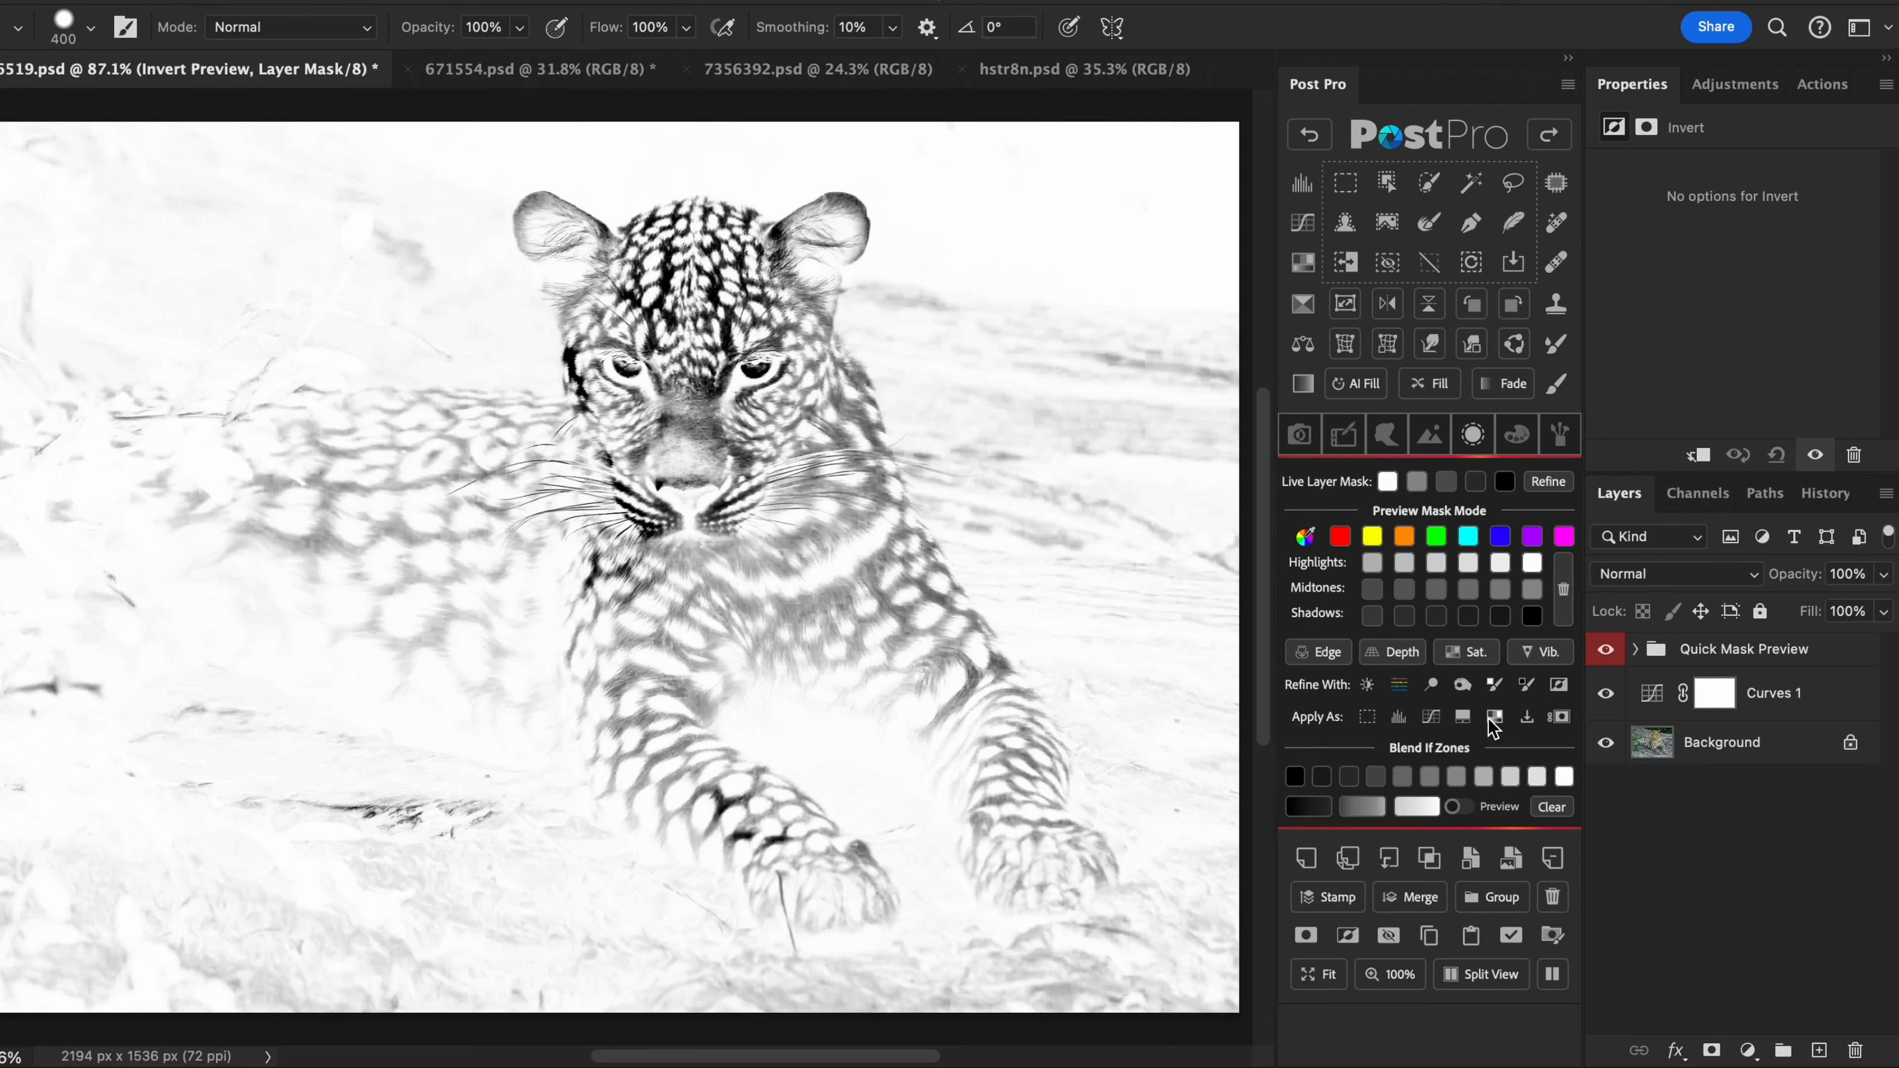
left_click(1528, 718)
left_click(1358, 563)
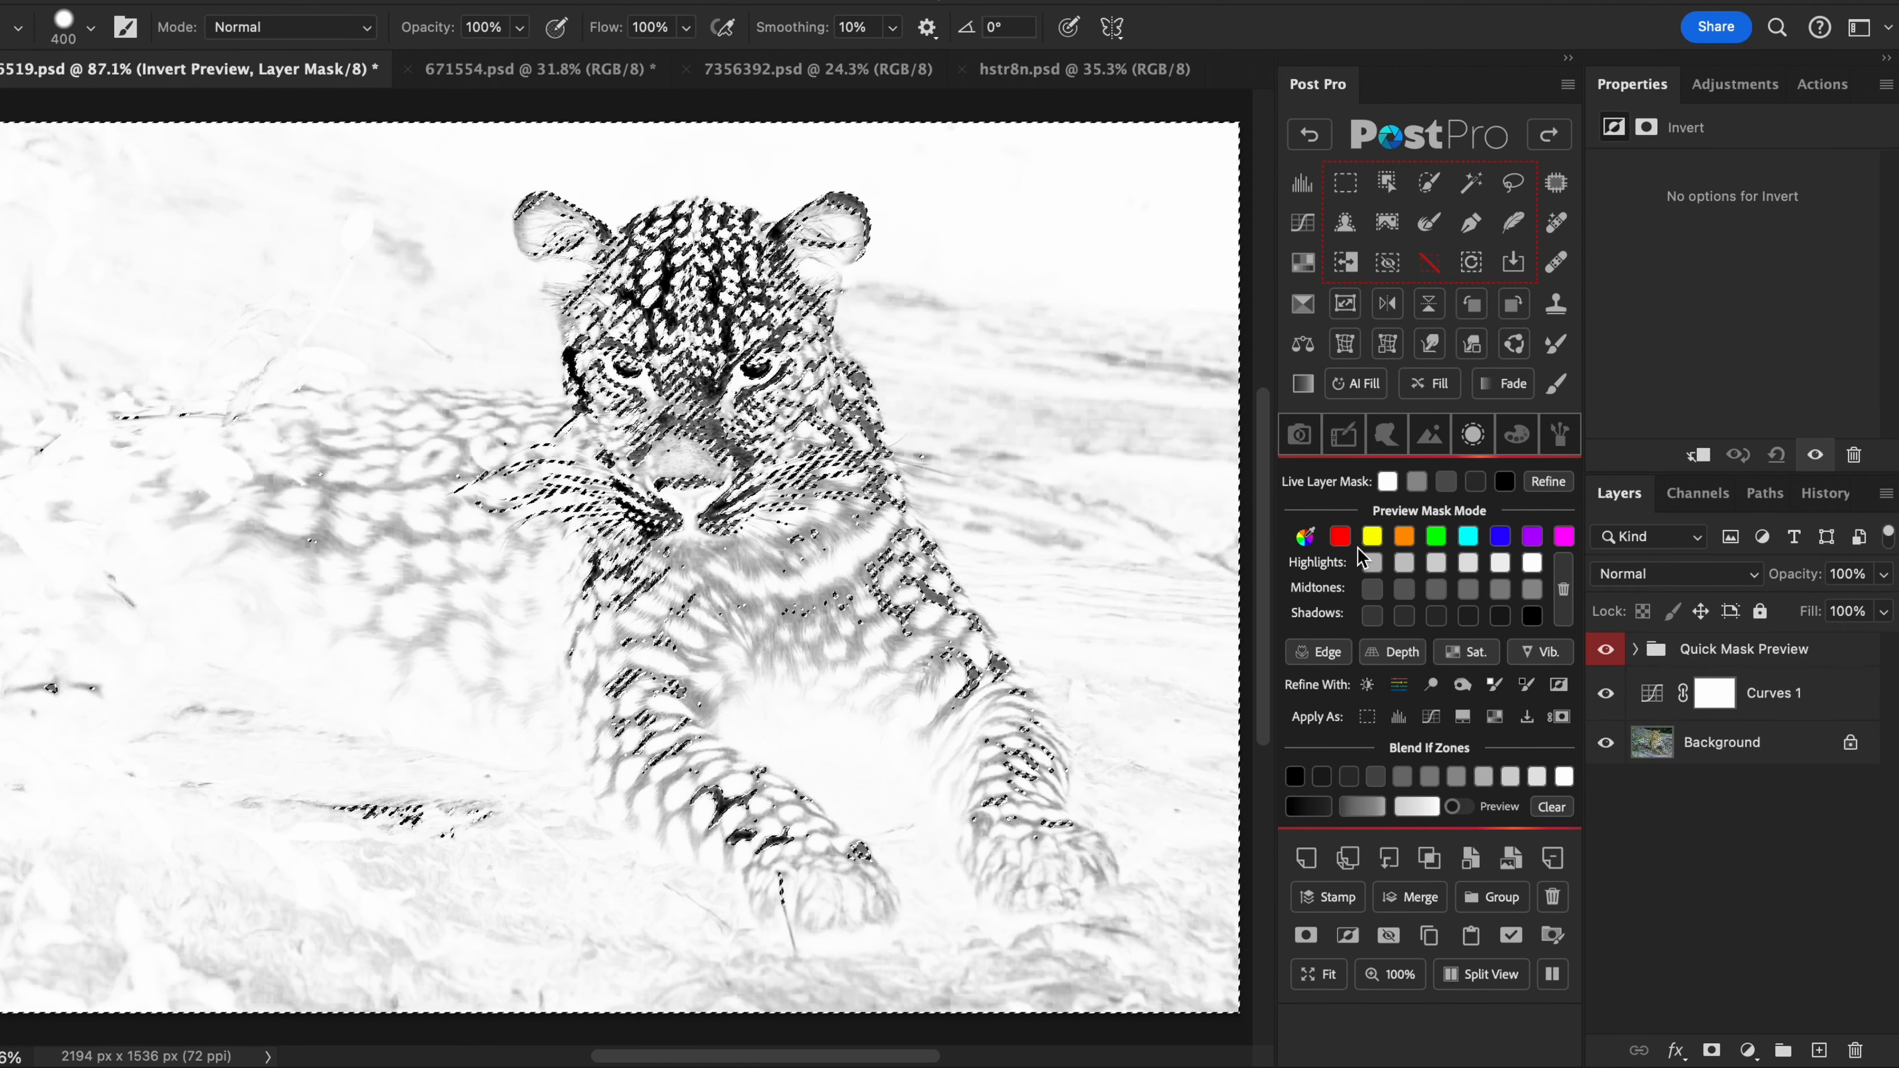
Step: Apply the inverted preview as the Curves 1 layer's mask and lower the curve's midtones to darken the leopard's surroundings
left_click(1653, 703)
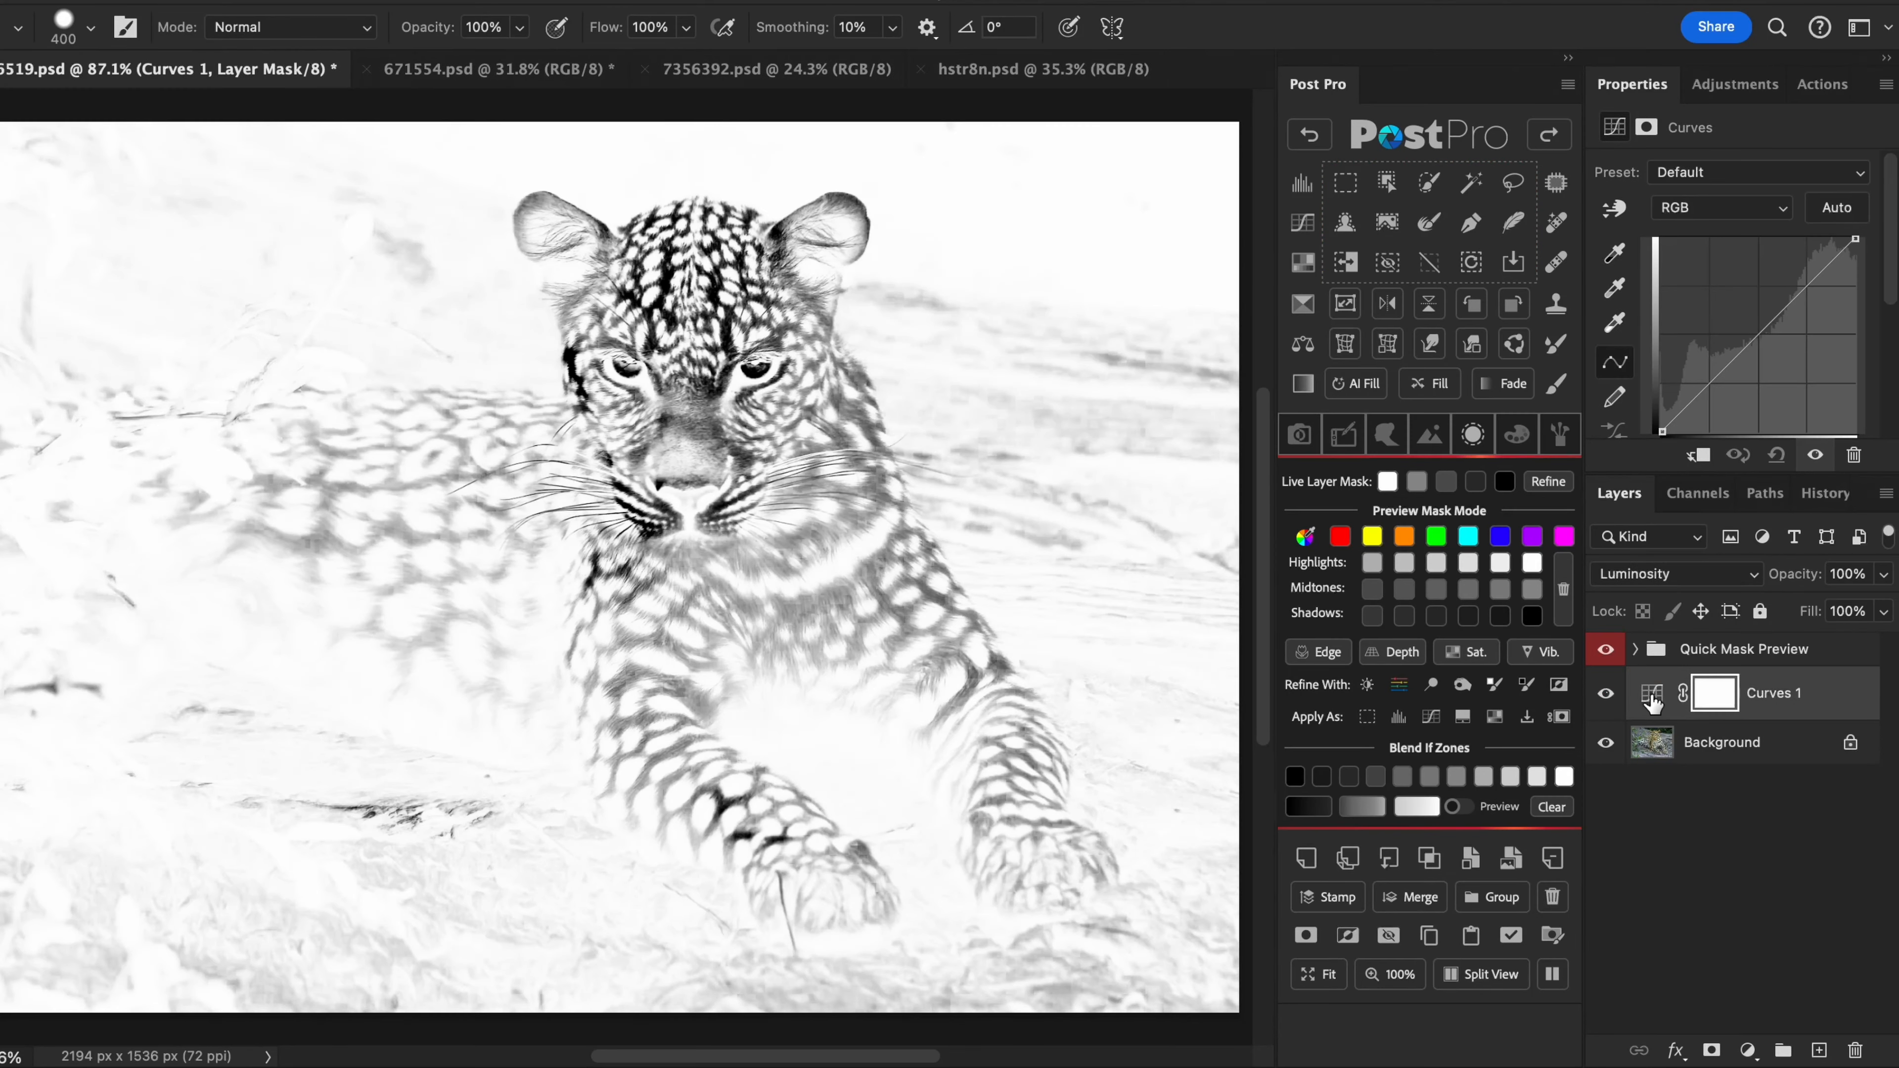
left_click(1559, 716)
left_click_drag(1763, 329, 1785, 361)
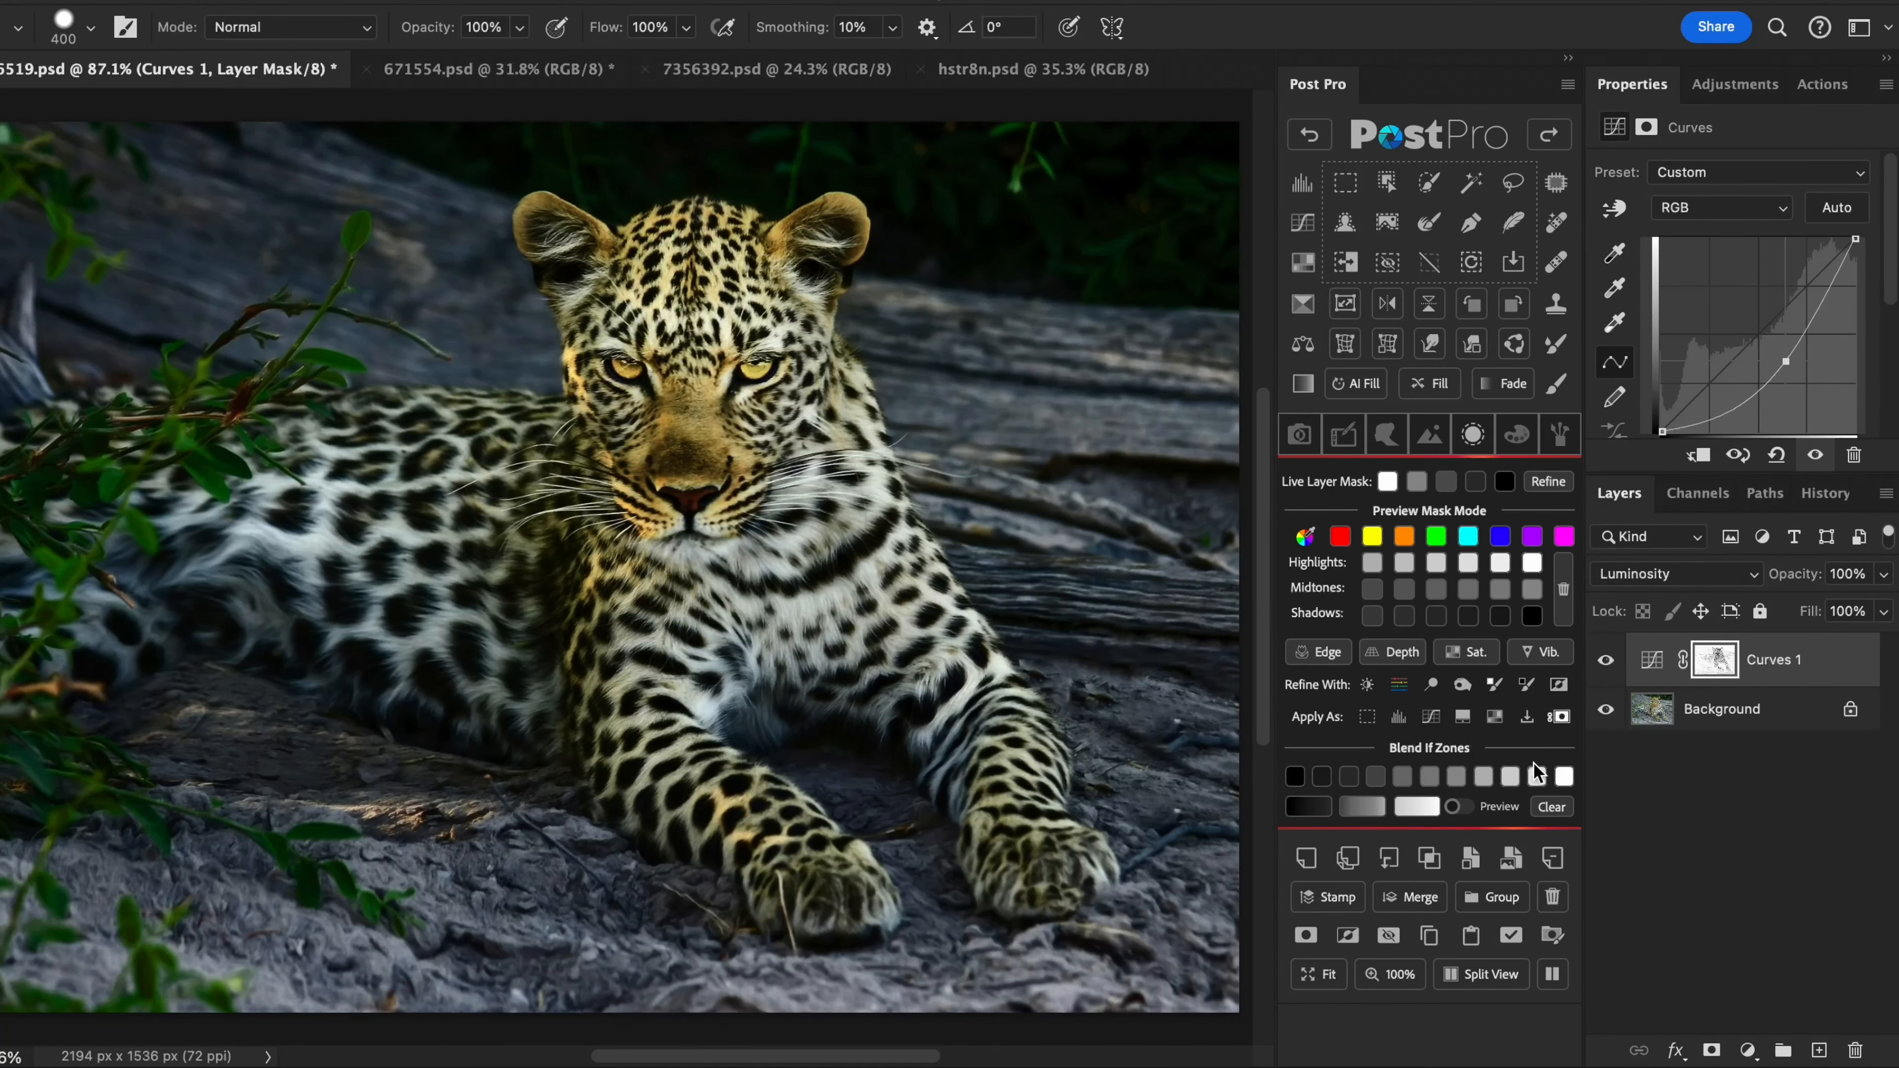
Step: Compare the leopard photo with the Curves 1 adjustment hidden and shown
left_click(1389, 936)
left_click(1389, 936)
left_click(1604, 661)
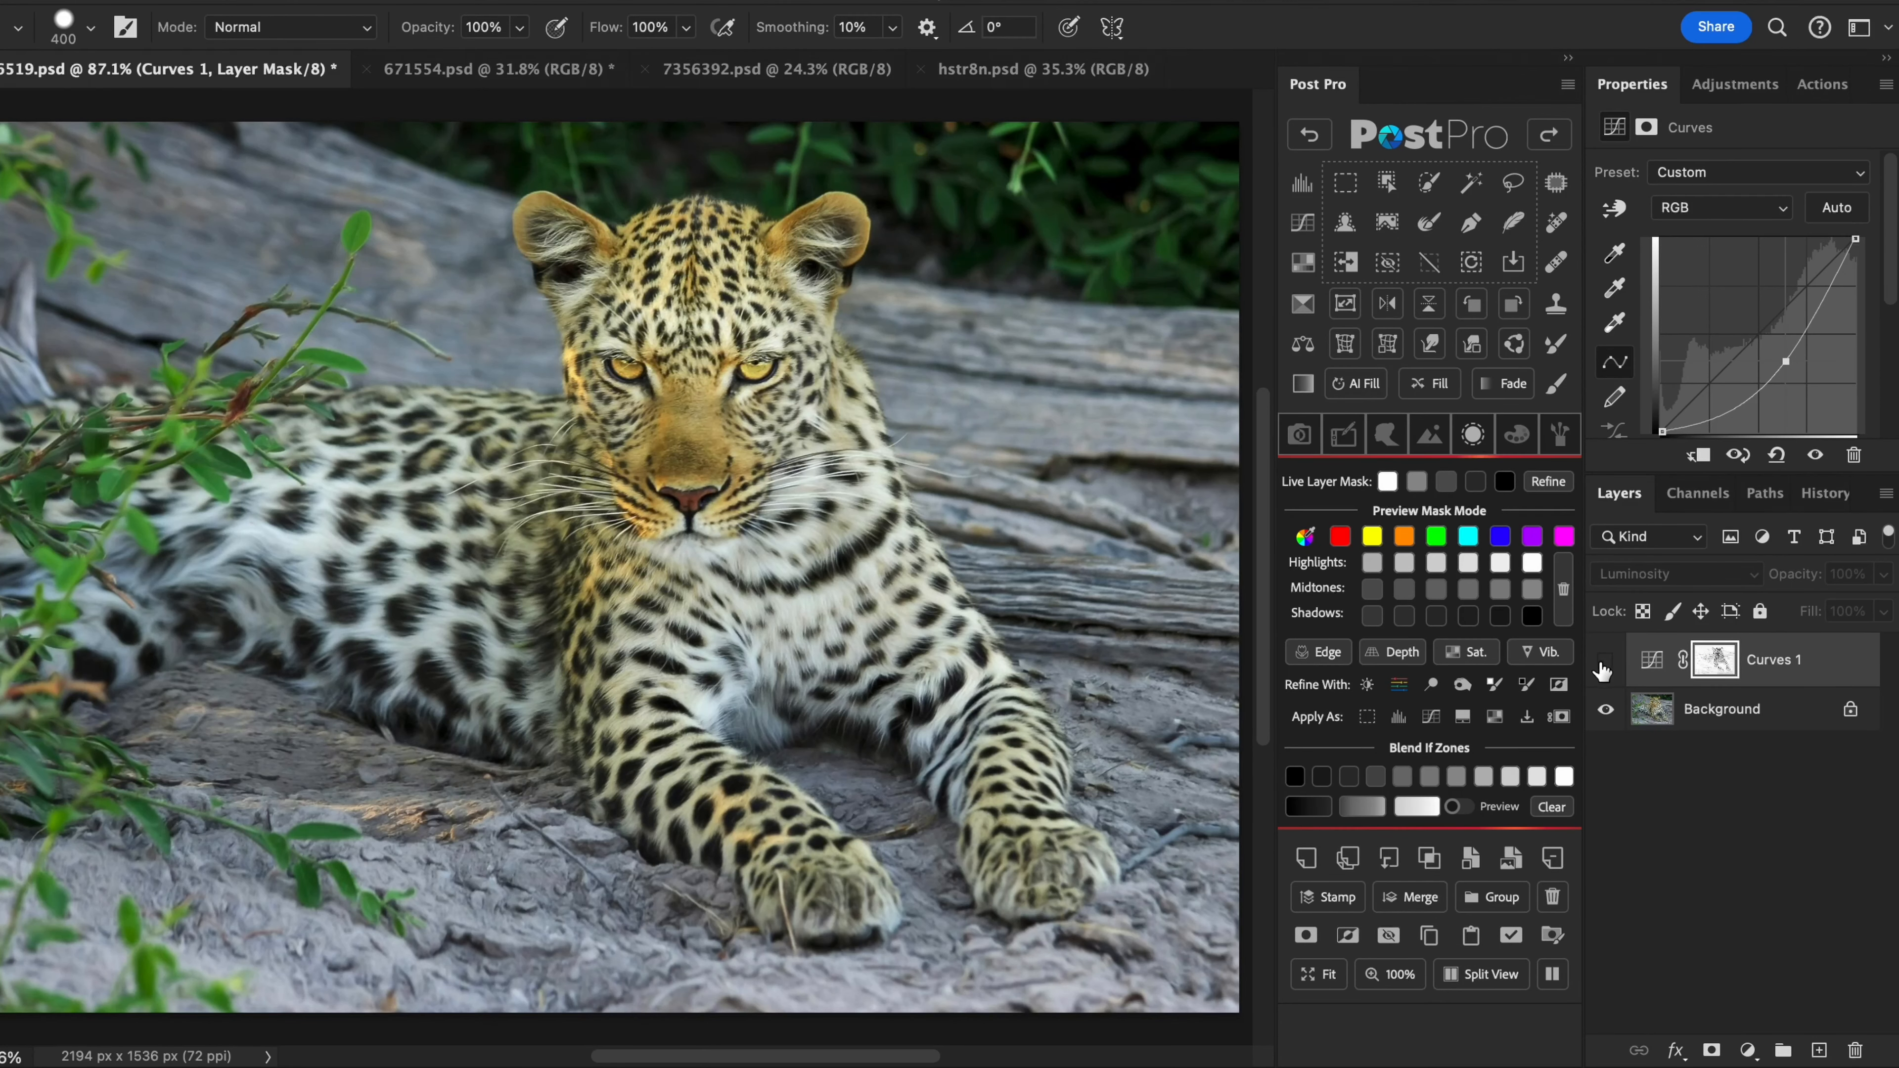
left_click(1605, 661)
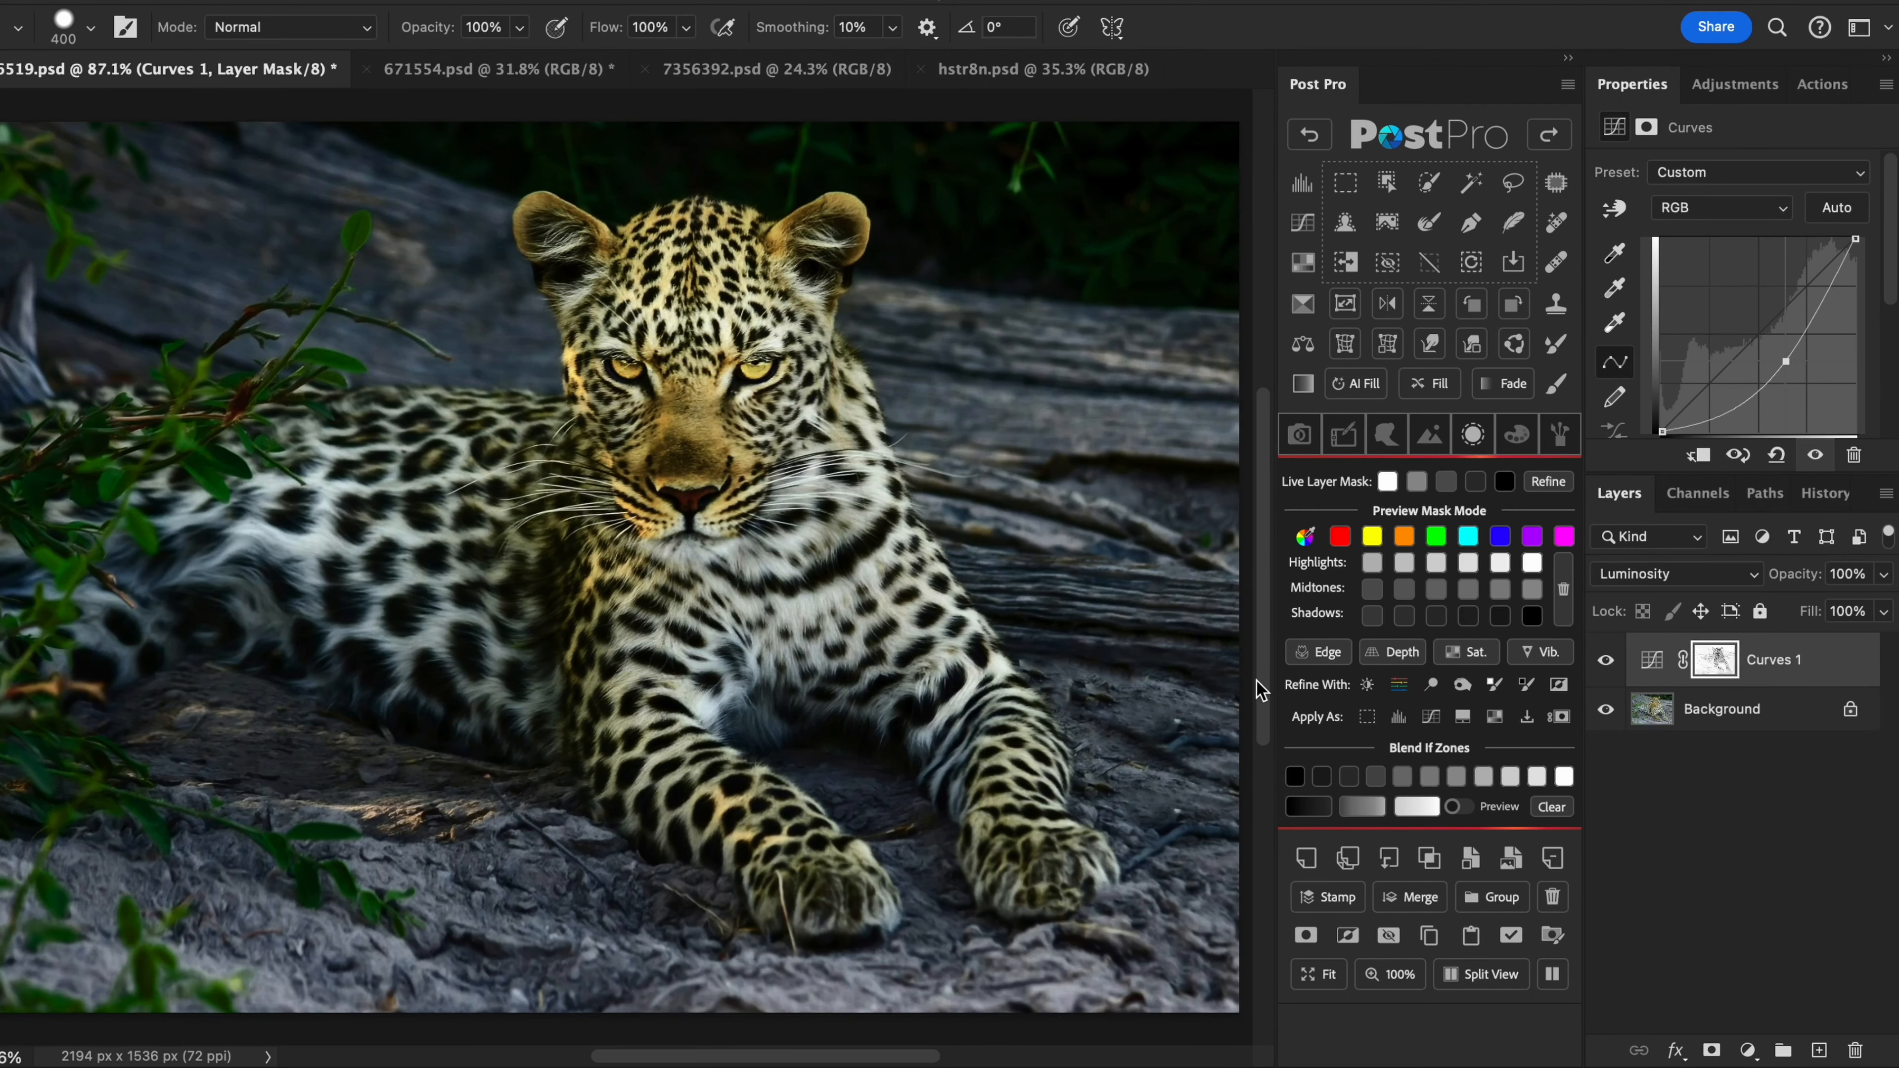
Step: Switch to the autumn road photo 671554.psd and start a custom Color Range mask by sampling the blue sky above the road
left_click(532, 74)
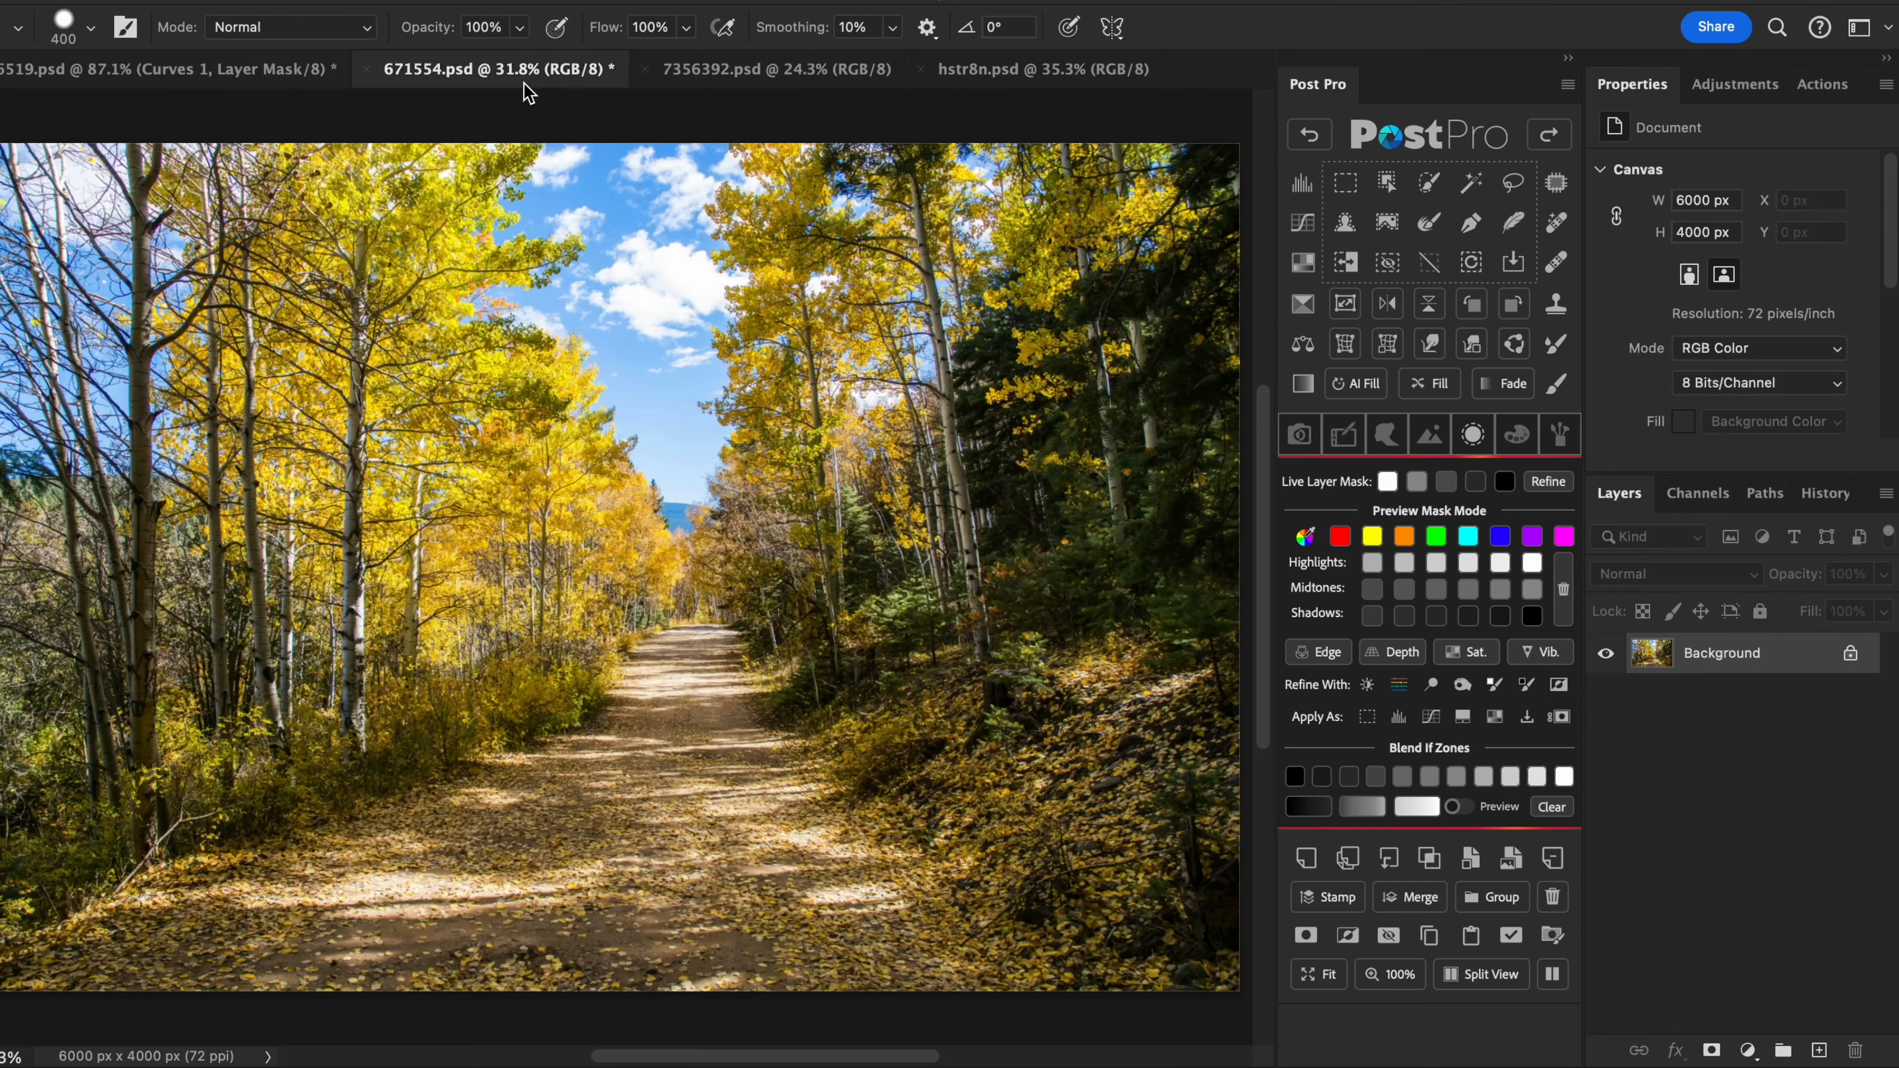
left_click(1309, 531)
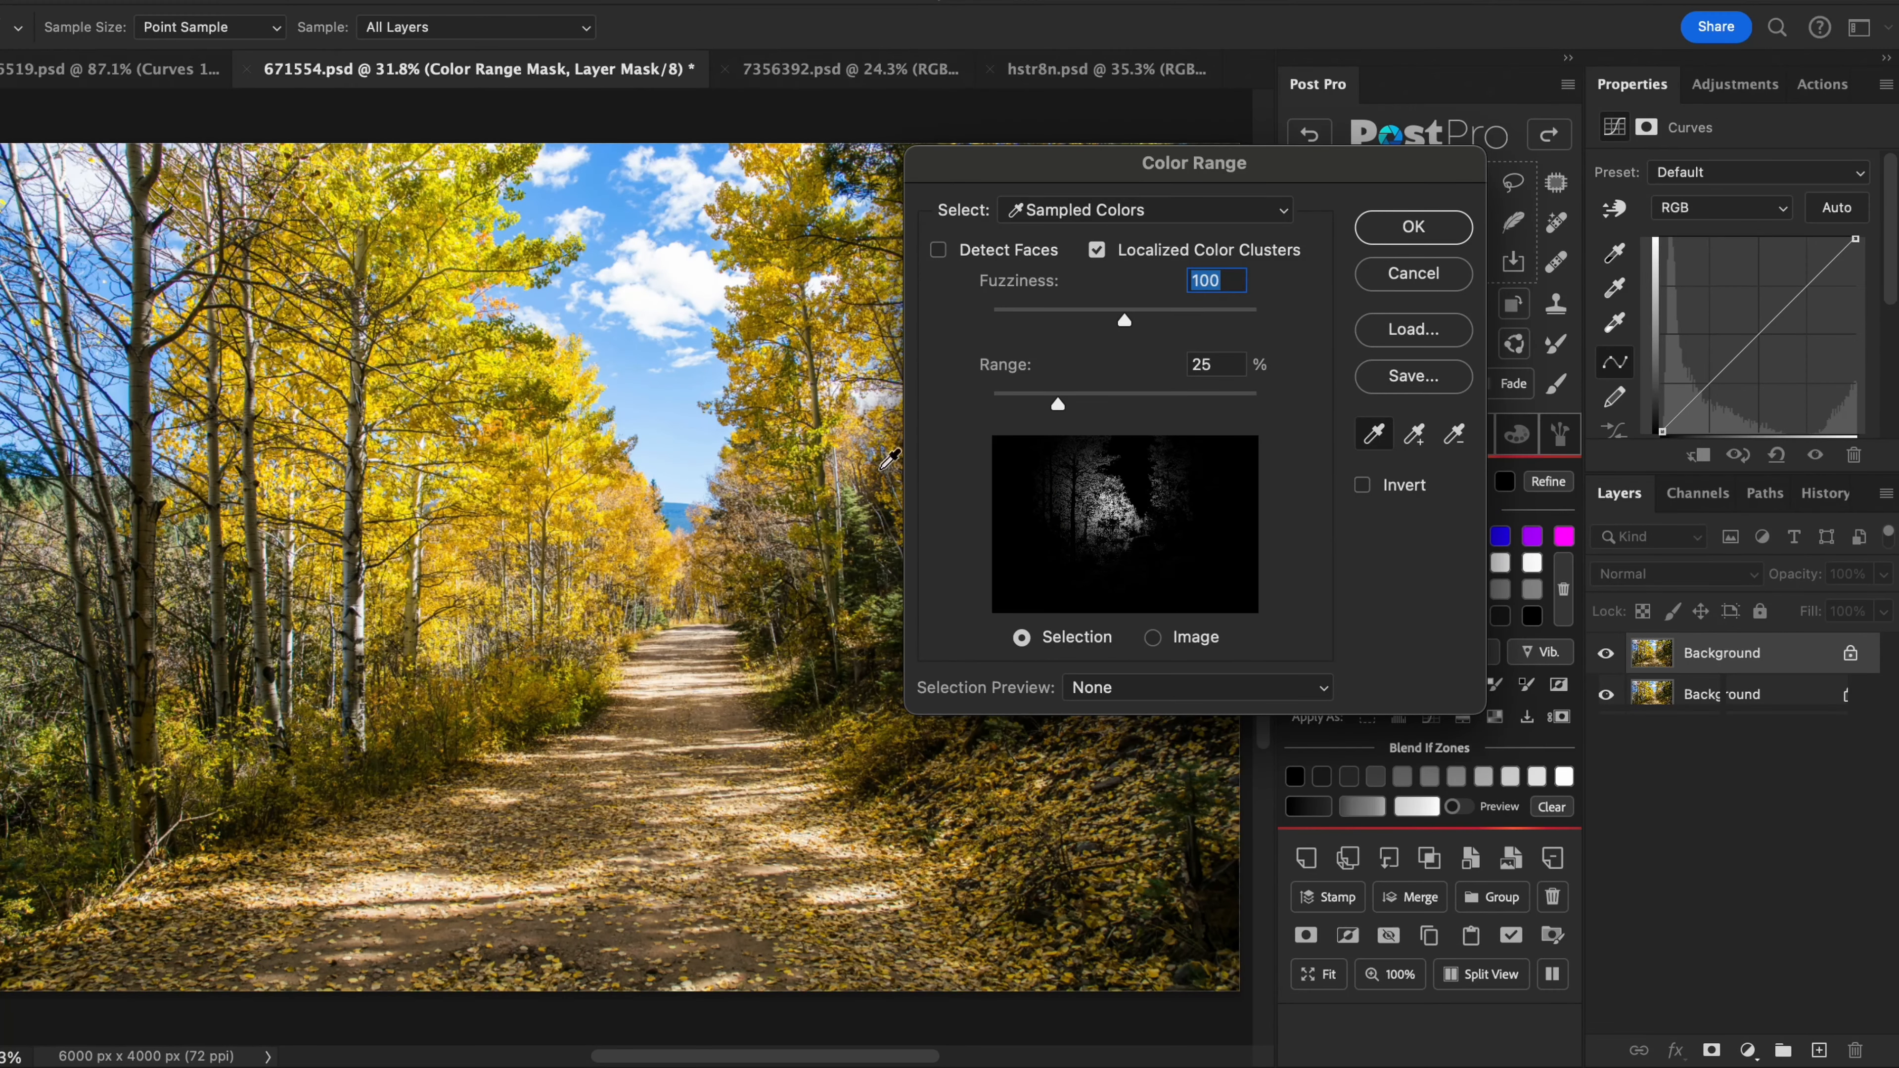
left_click(672, 463)
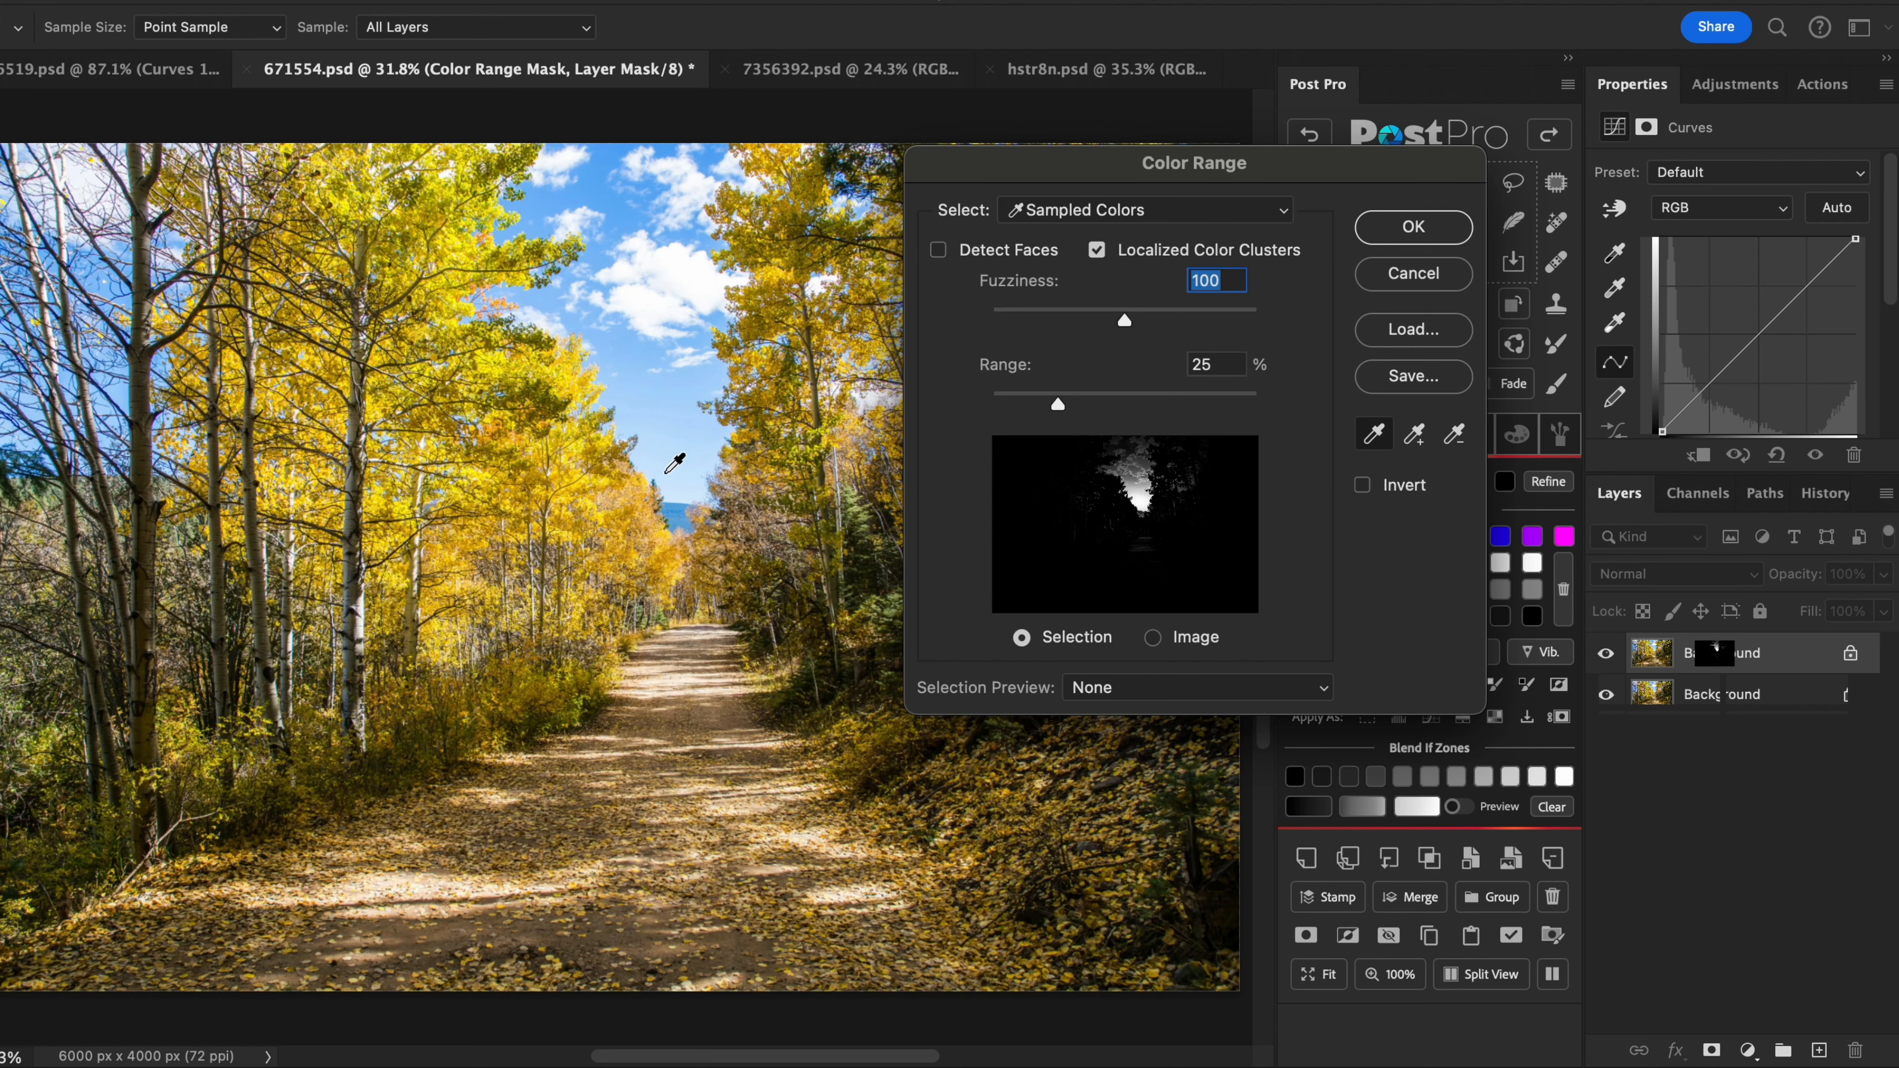
left_click(1283, 213)
left_click(1281, 217)
Step: Add another sky tone to the colour range, subtract the upper sky, and accept it as the mask preview
left_click(1419, 436)
left_click(678, 440)
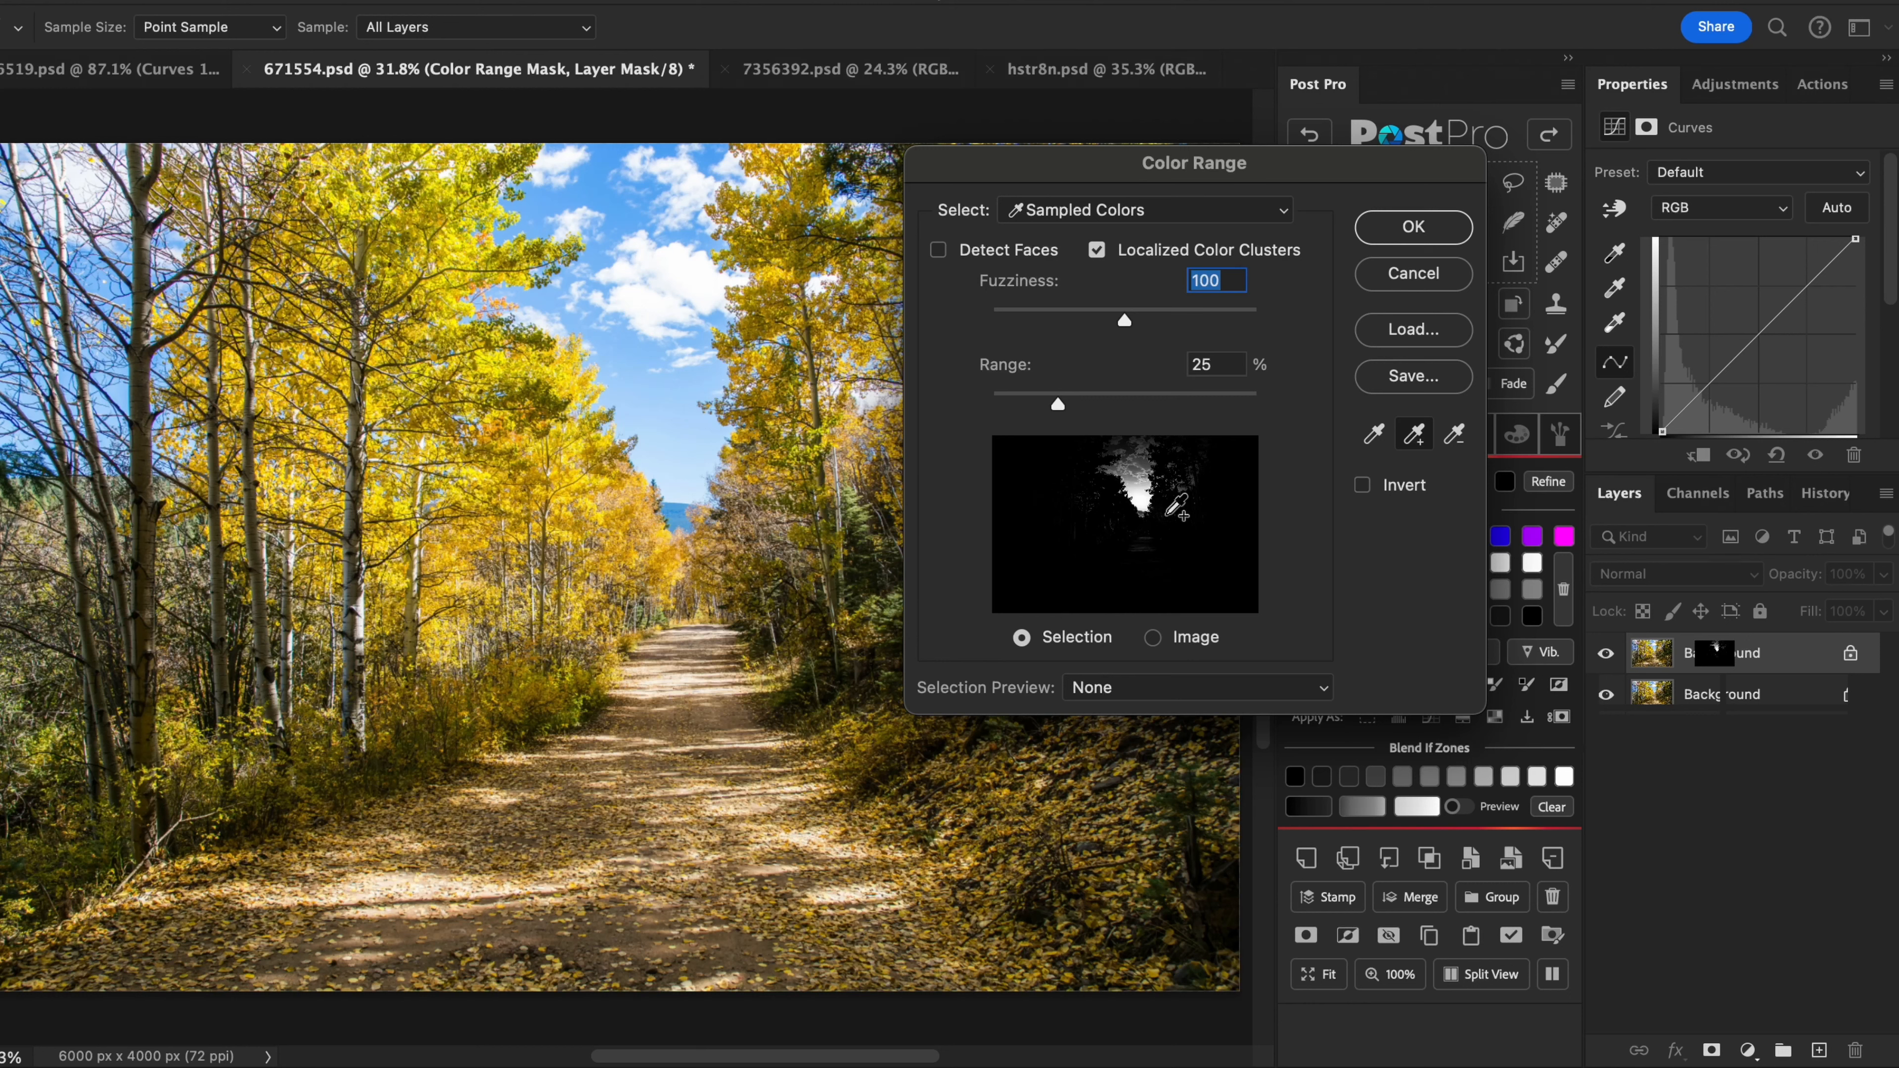
left_click(1454, 438)
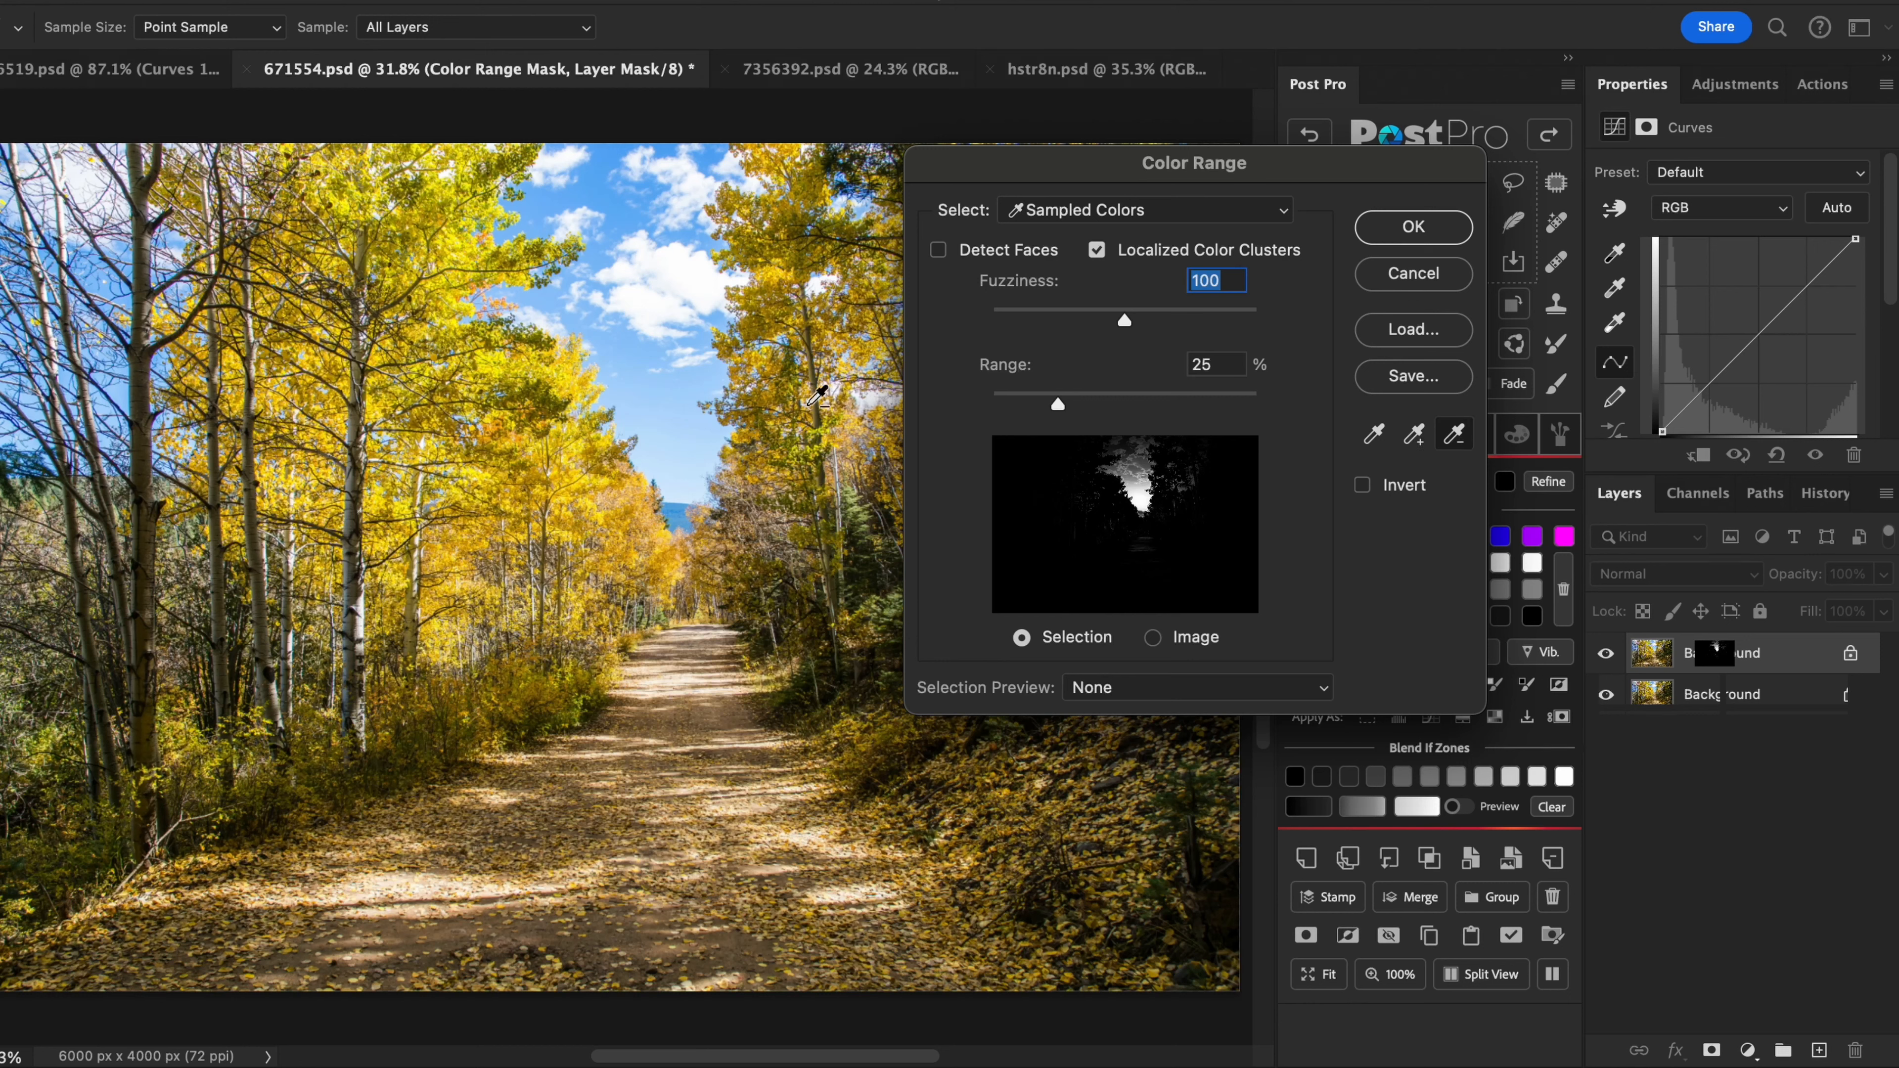
left_click(634, 204)
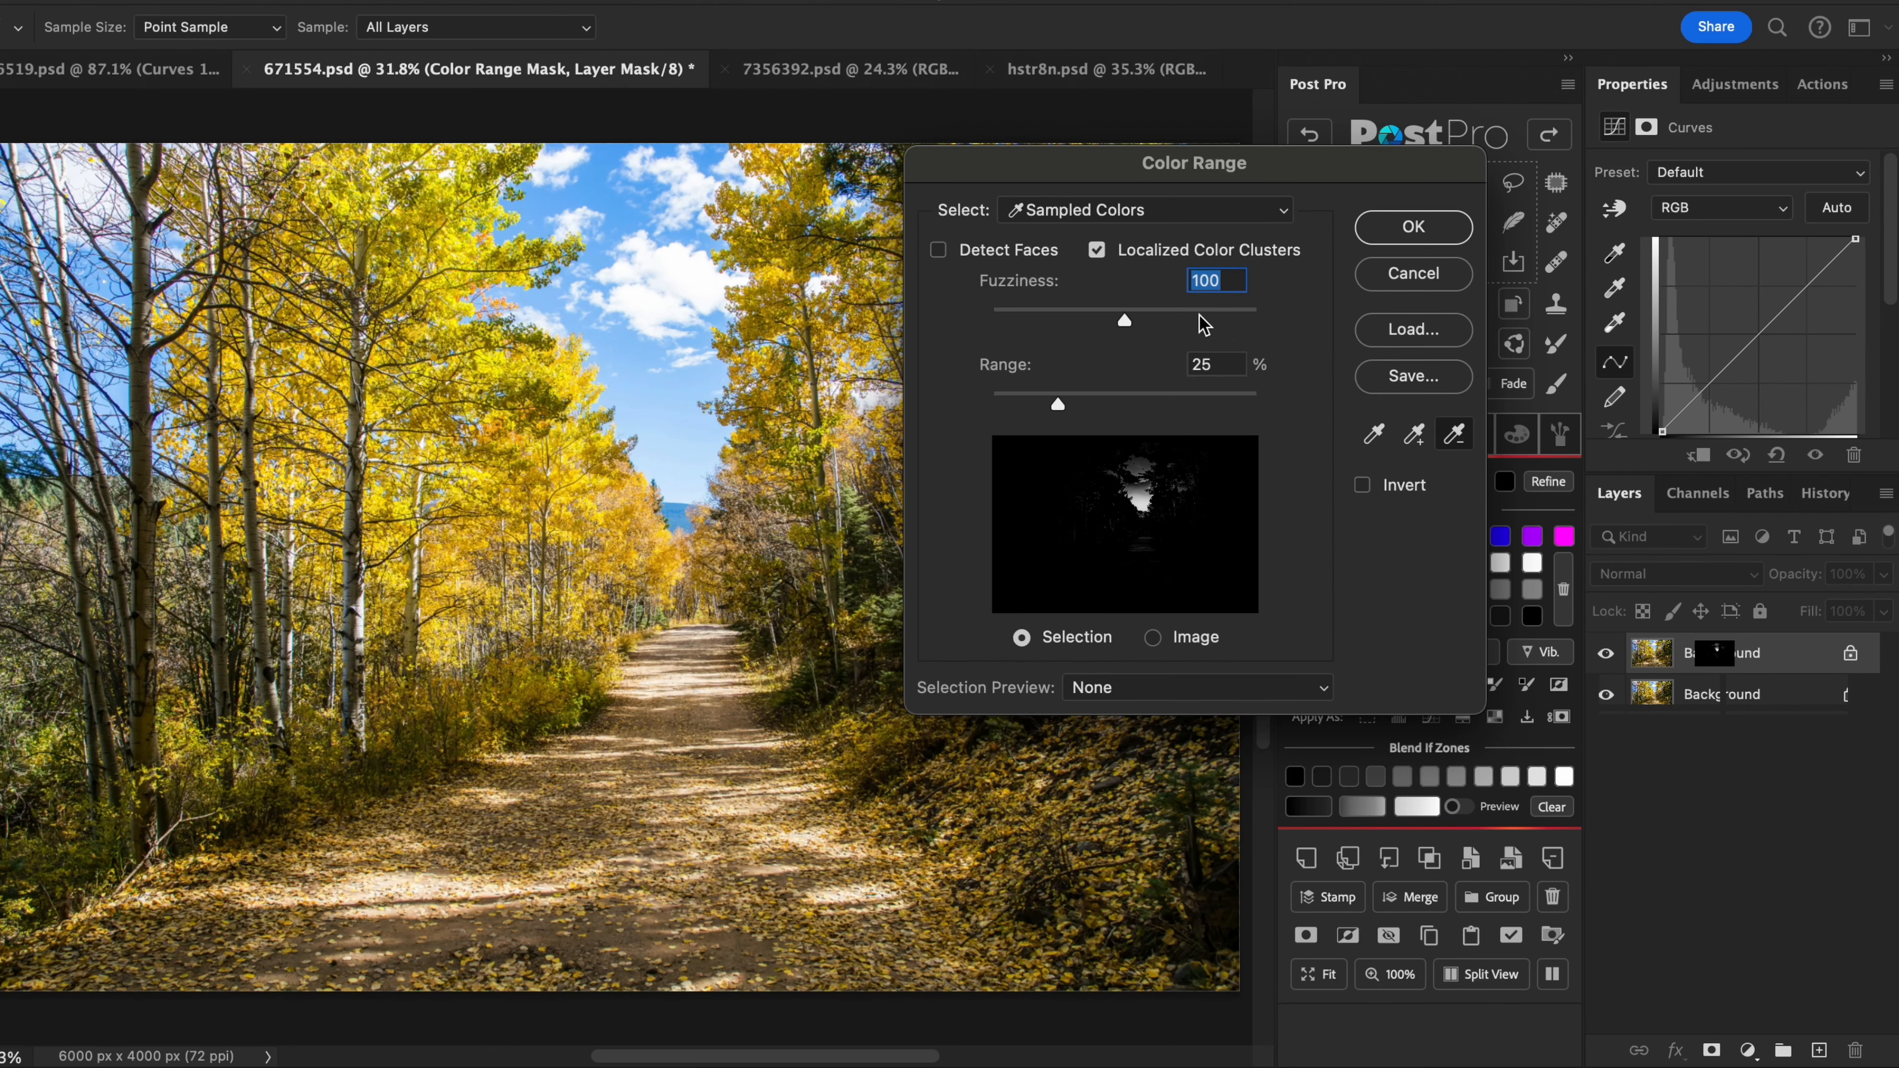
left_click(1385, 231)
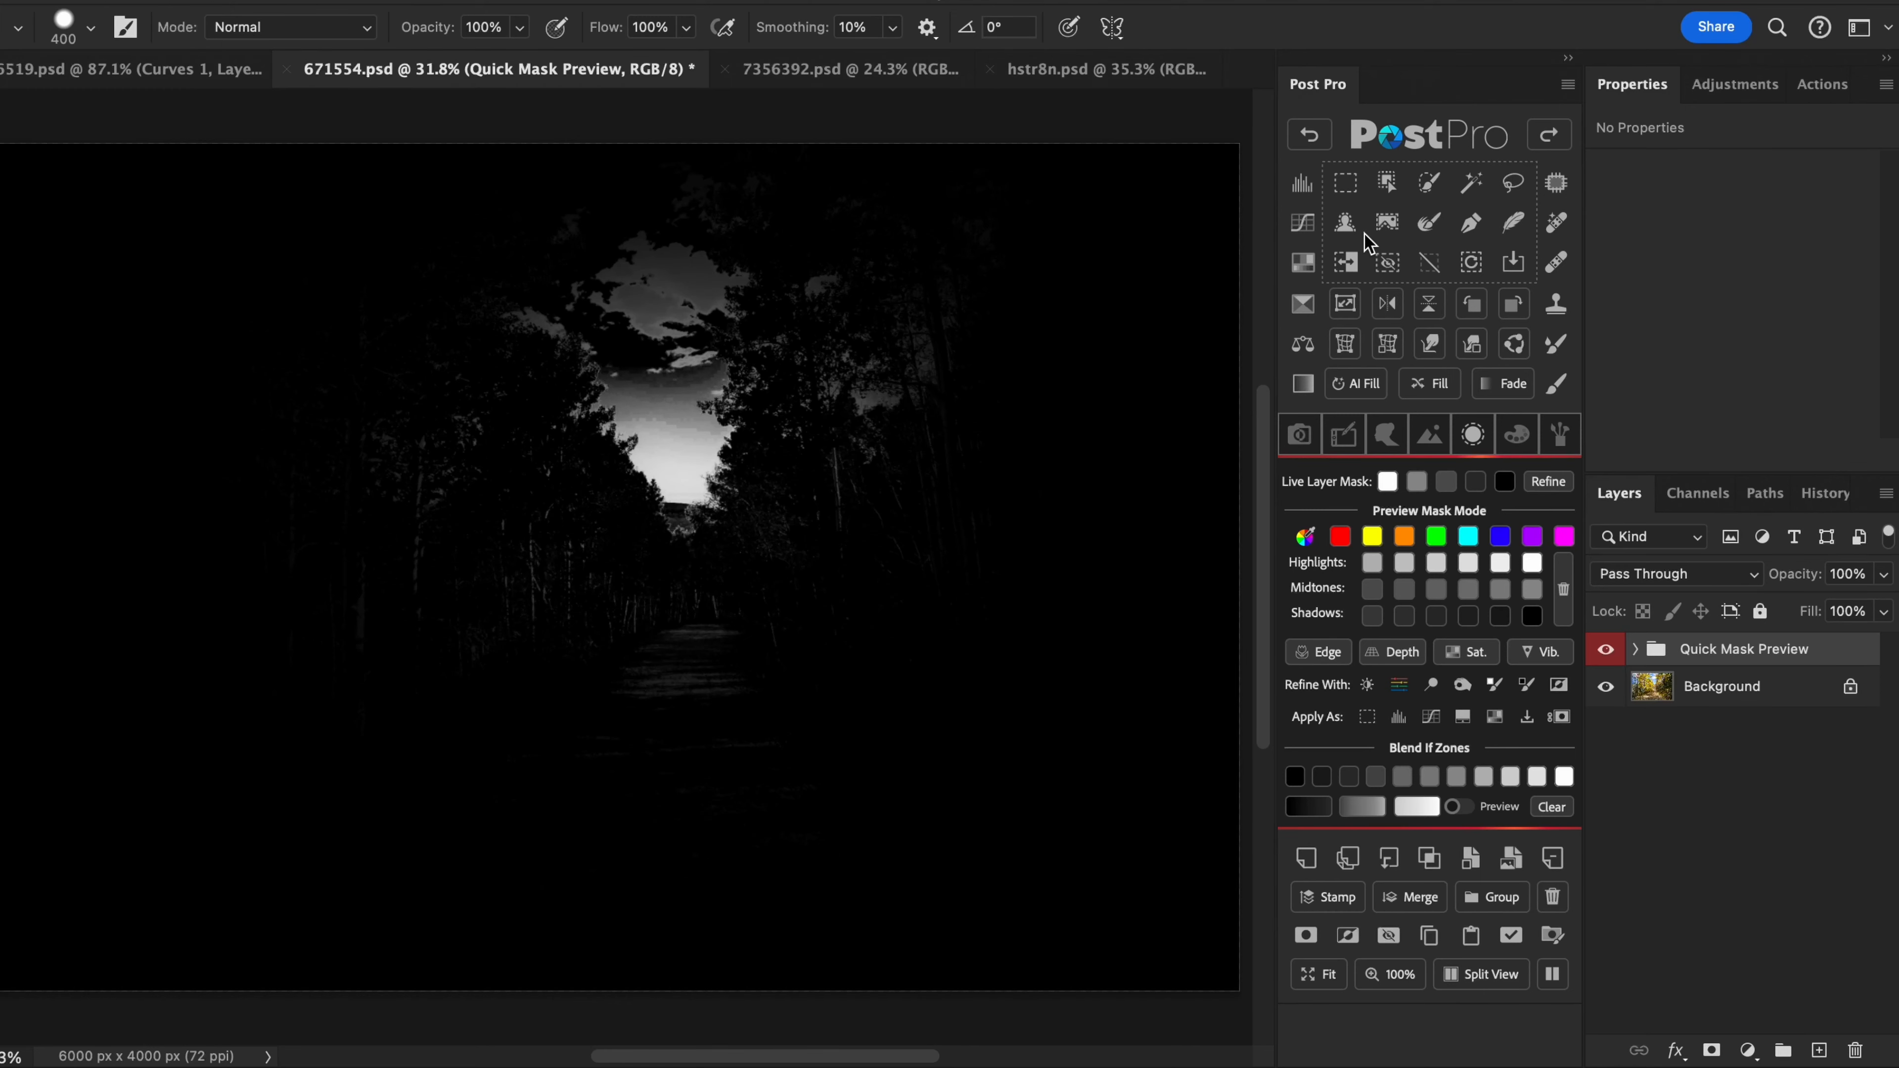
Step: Apply the sky mask to a Solid Color fill layer using a light blue sampled from the sky
left_click(1463, 719)
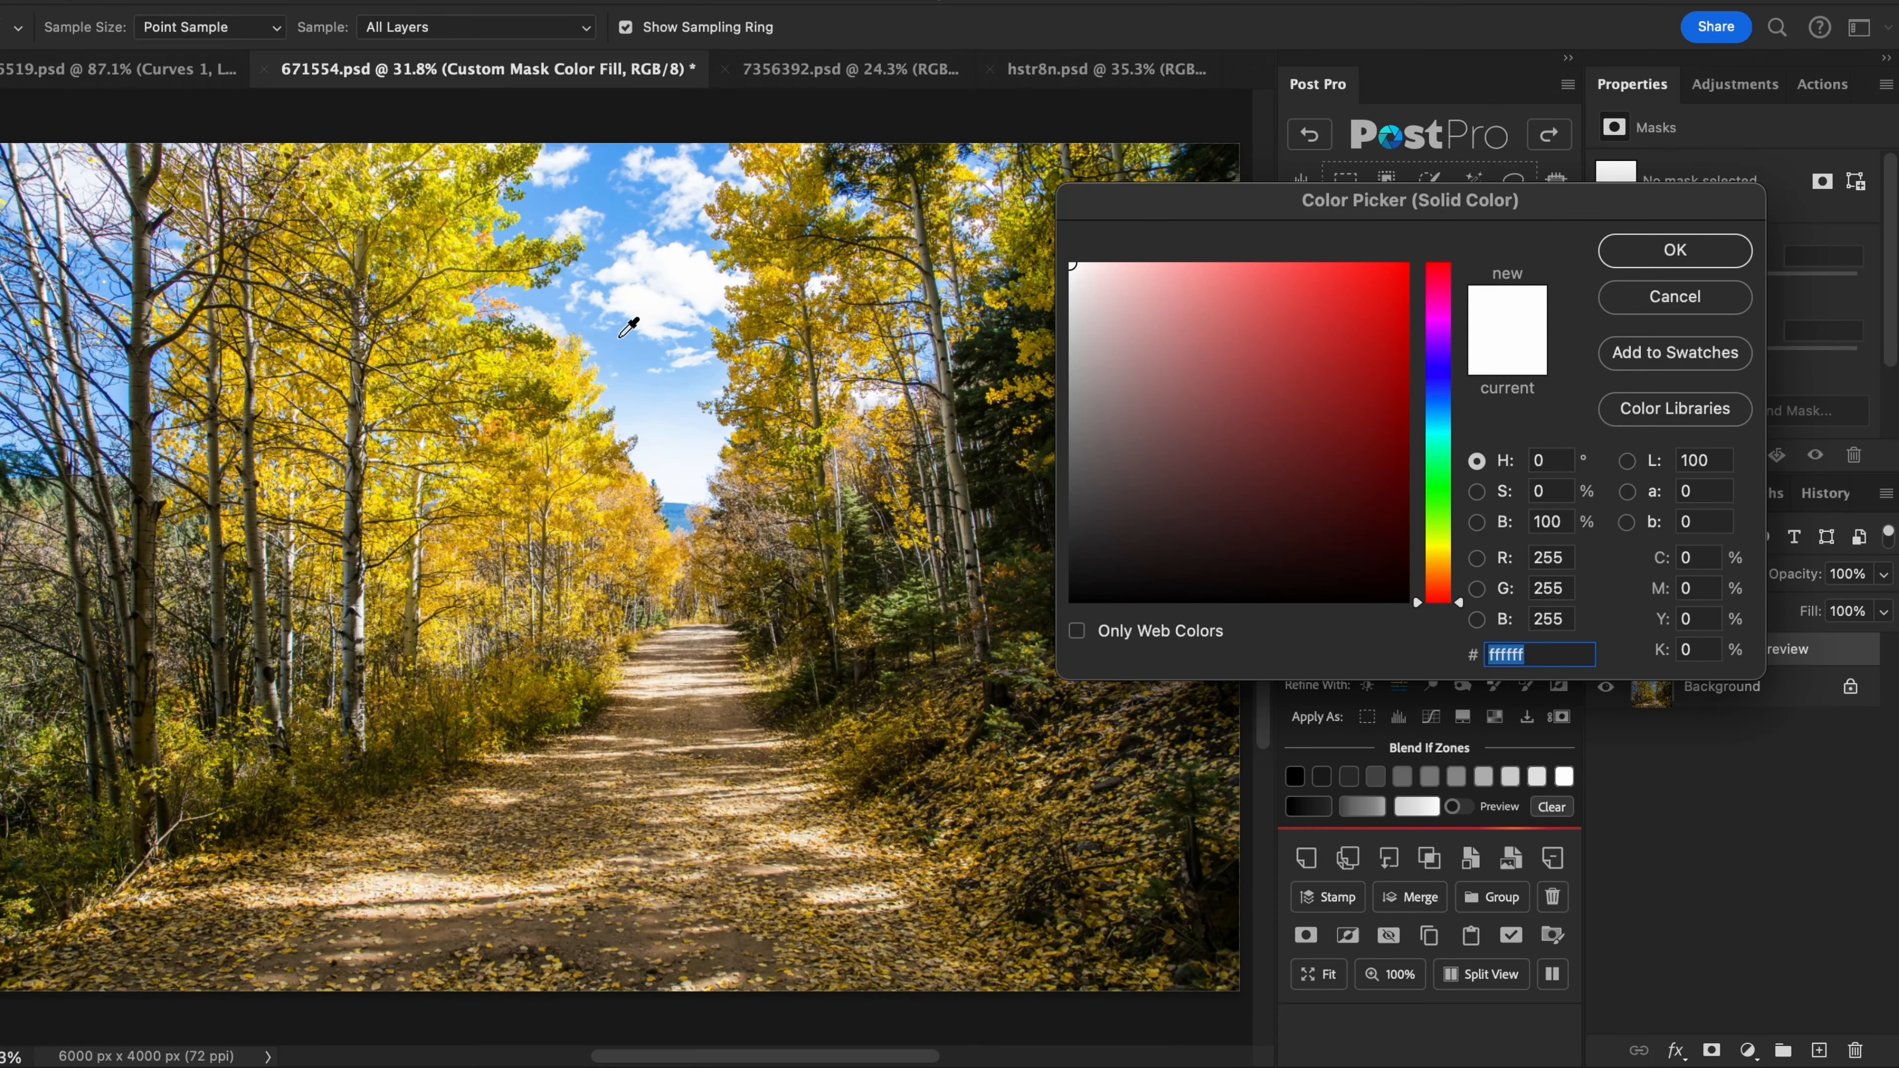
left_click(621, 335)
left_click(1628, 258)
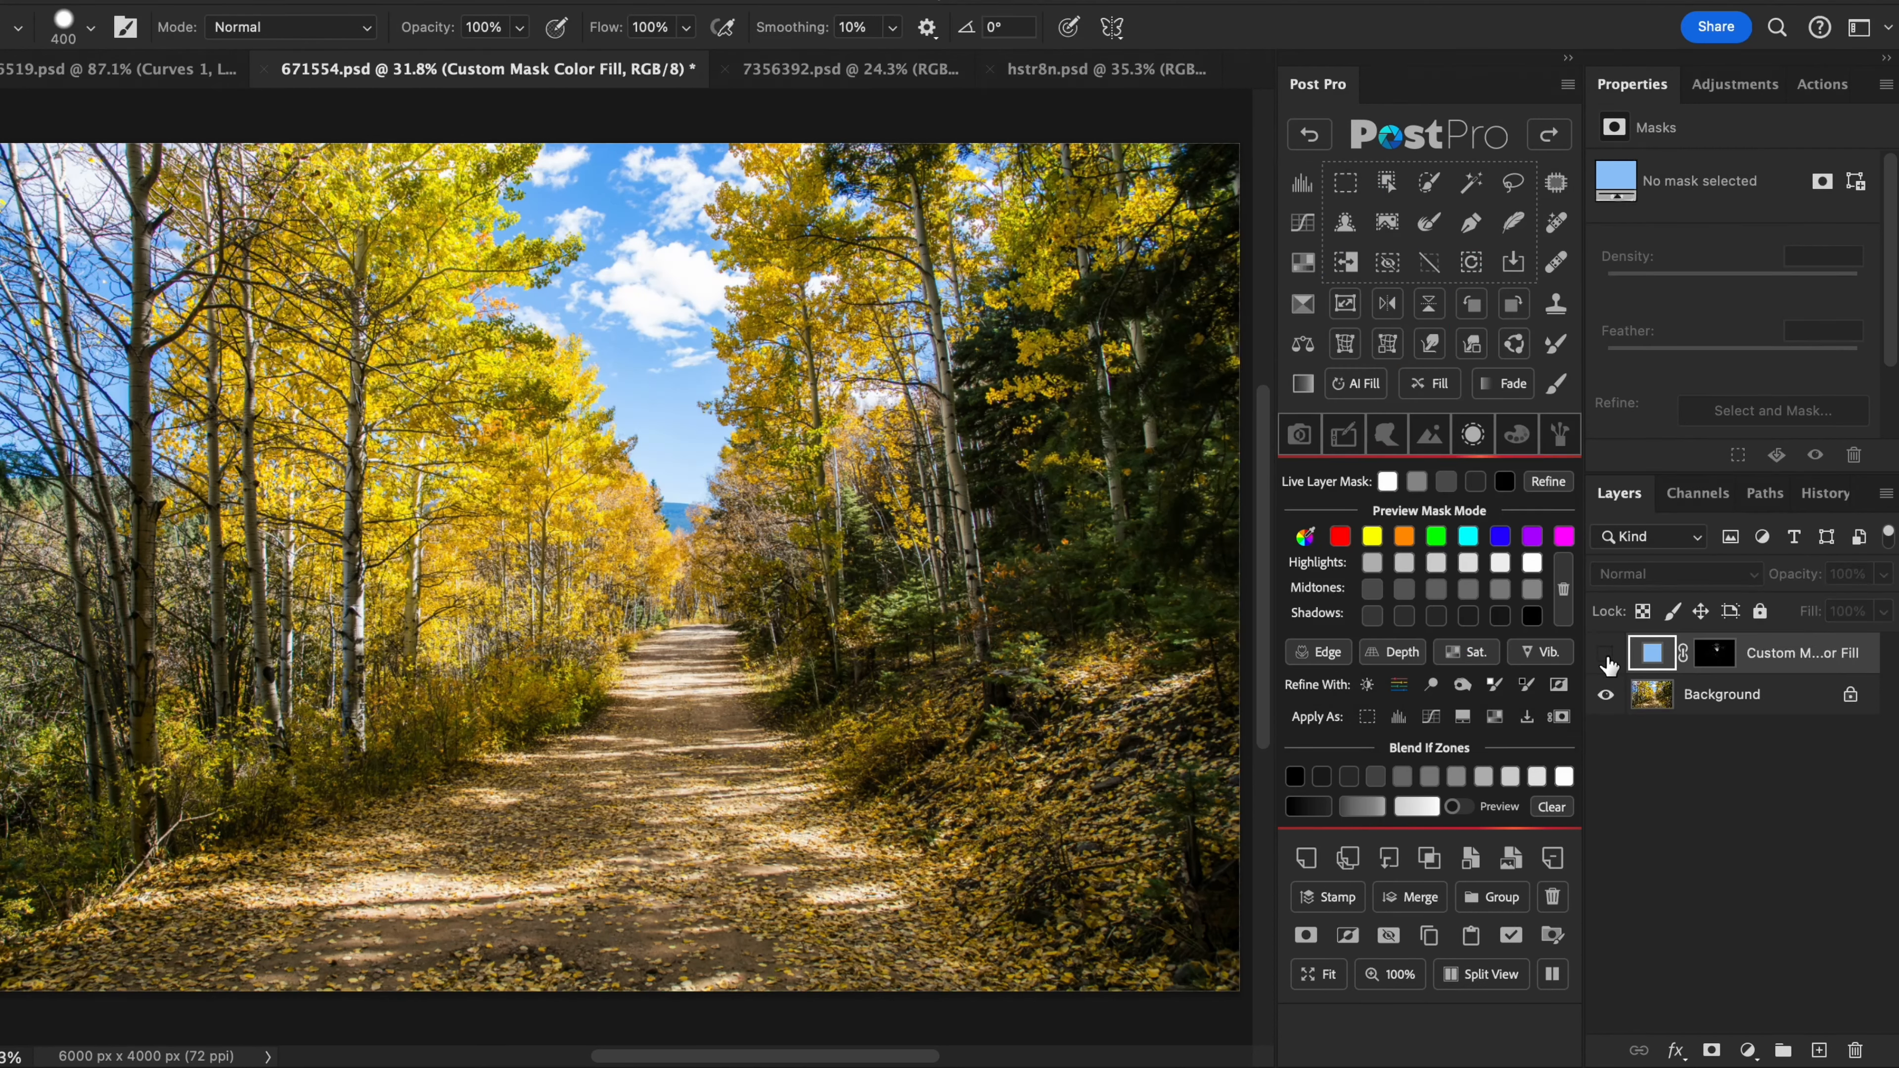
Step: Replace the orange mask preview with a yellows mask and refine it with Levels at midtones 1.39 and white point 212
left_click(1403, 536)
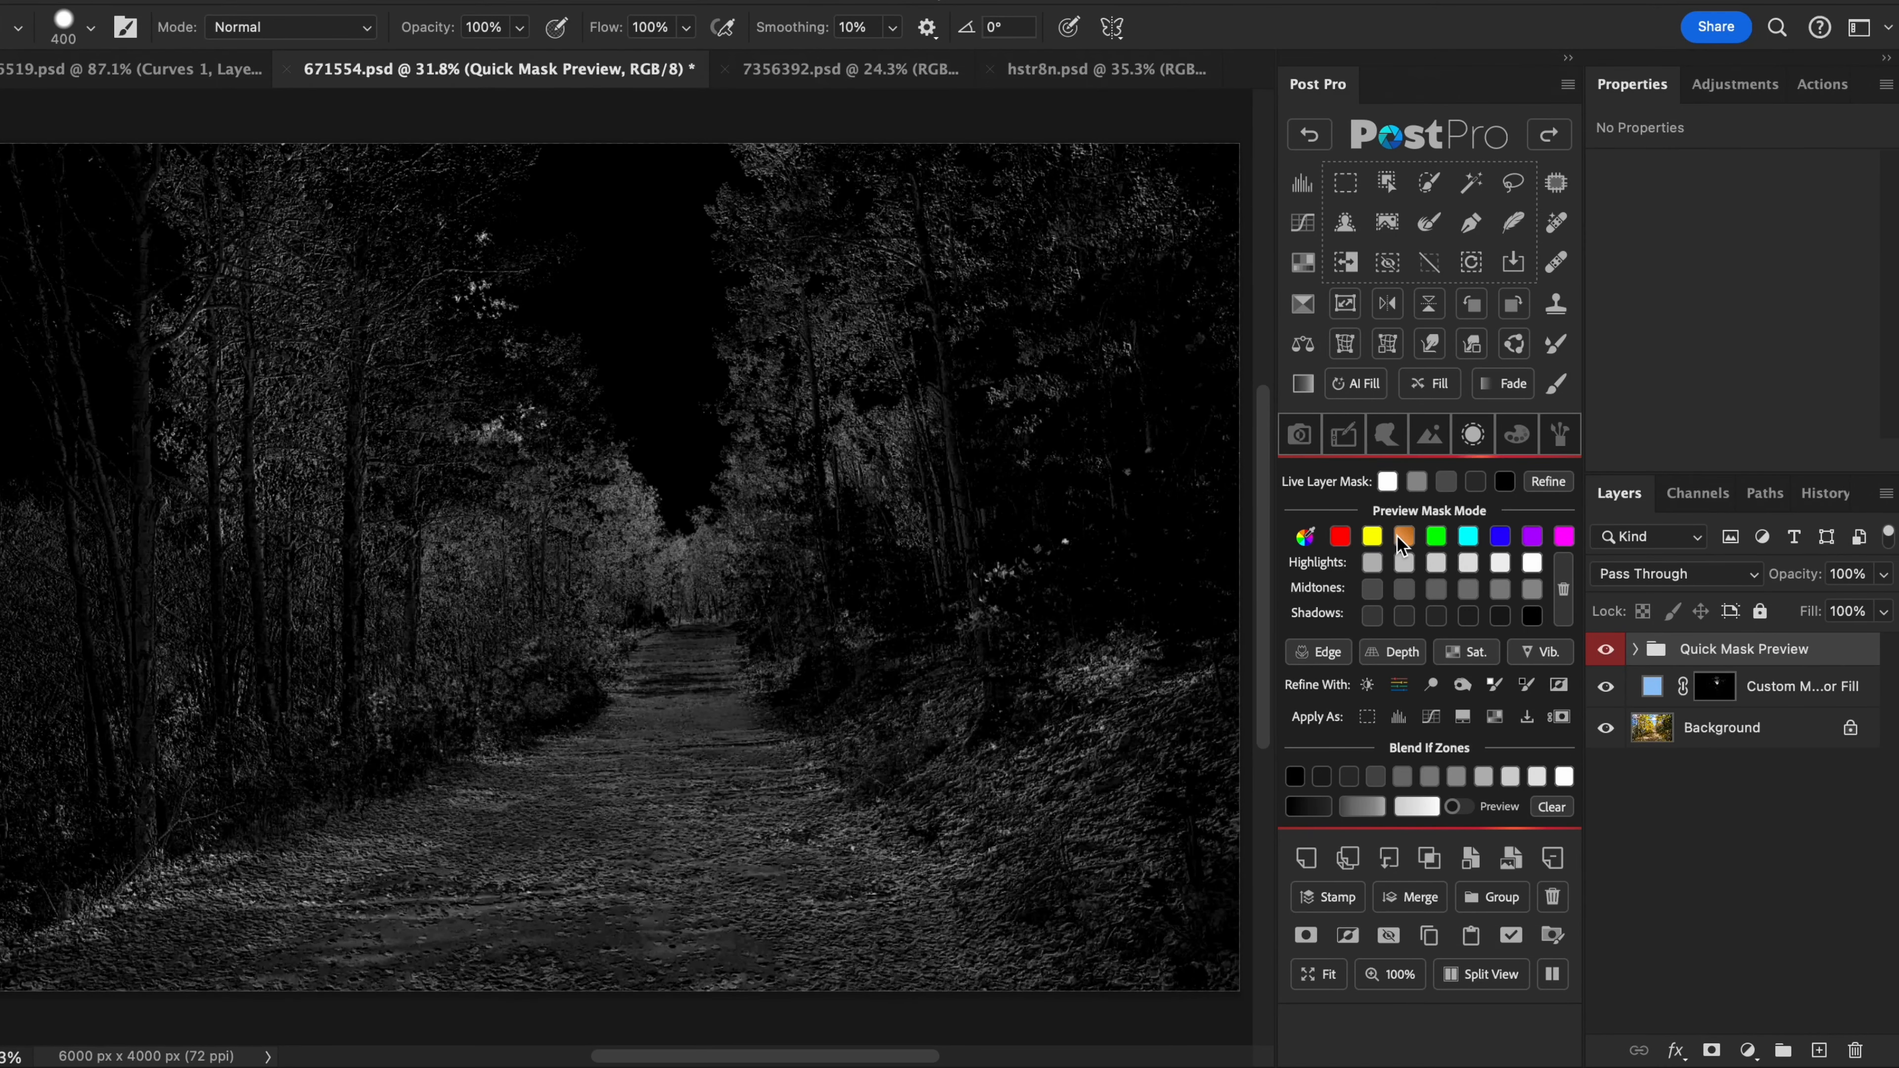
left_click(1561, 591)
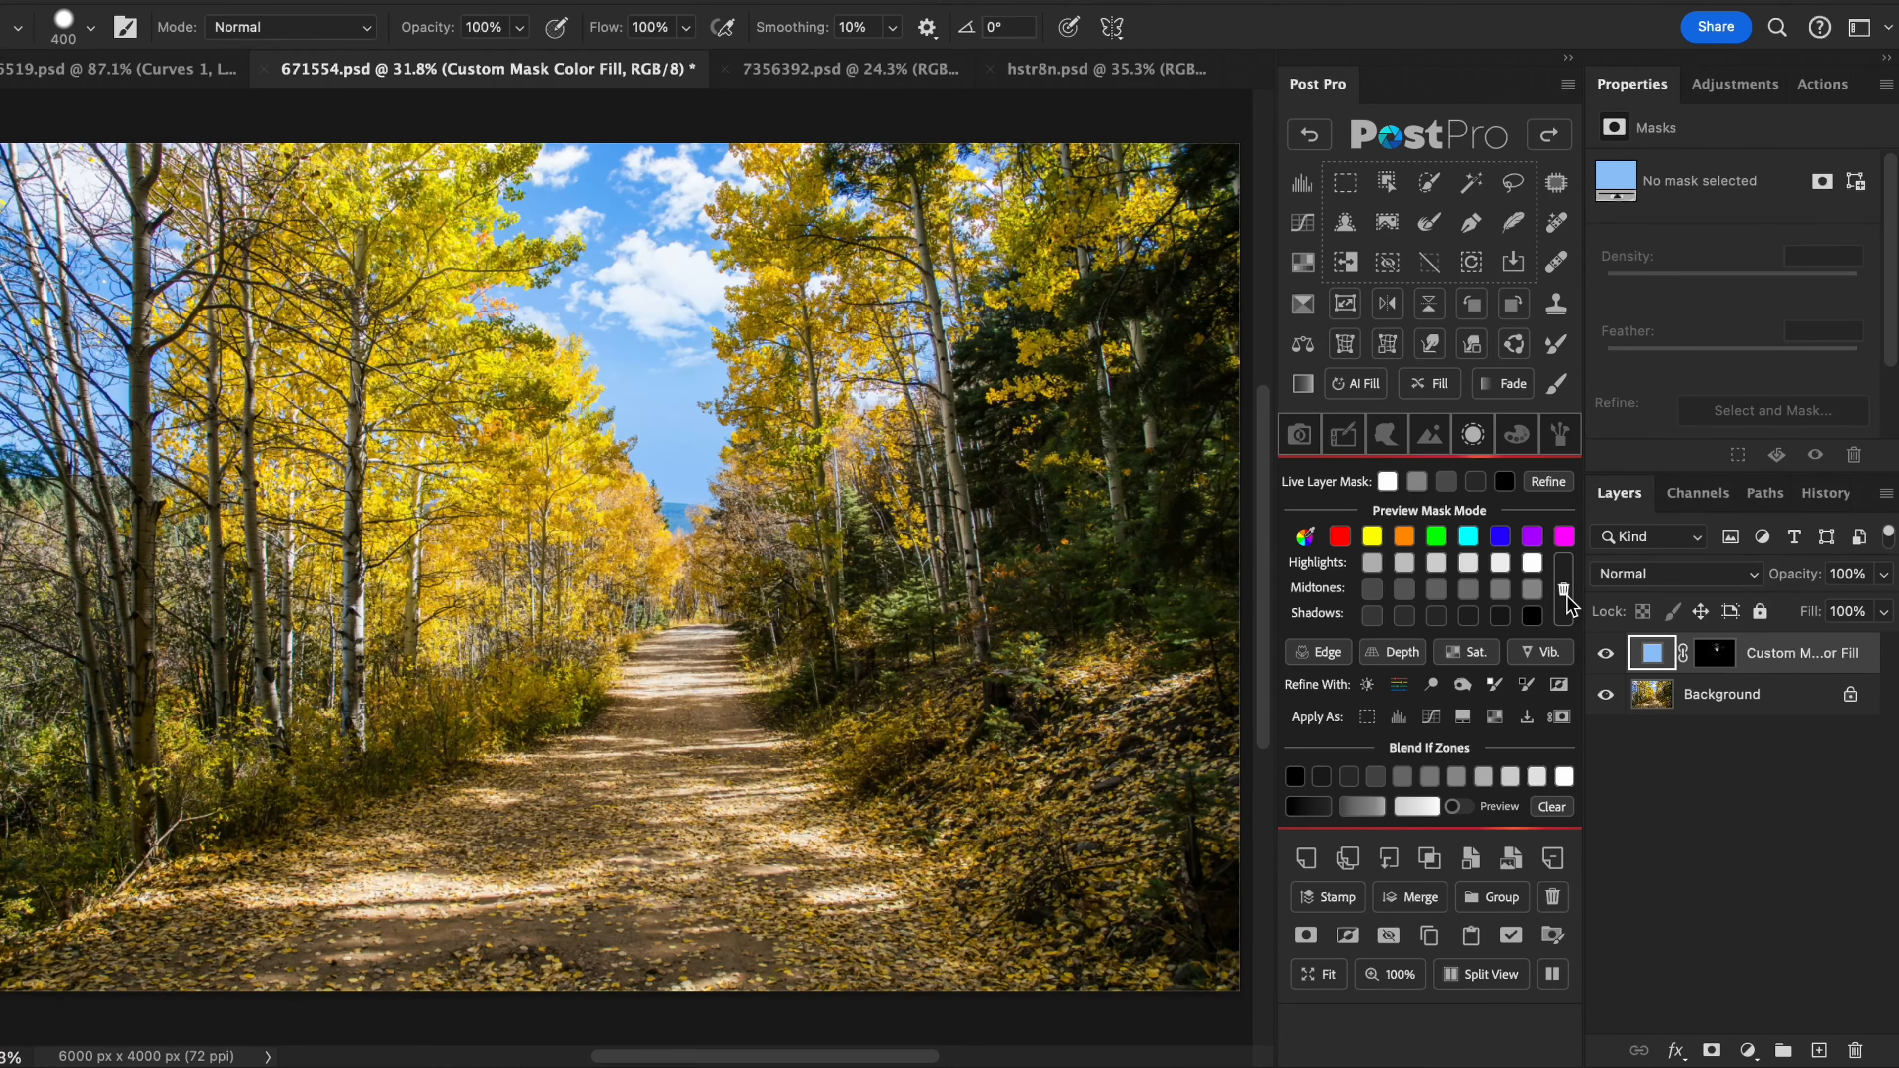
left_click(1373, 536)
left_click(1367, 685)
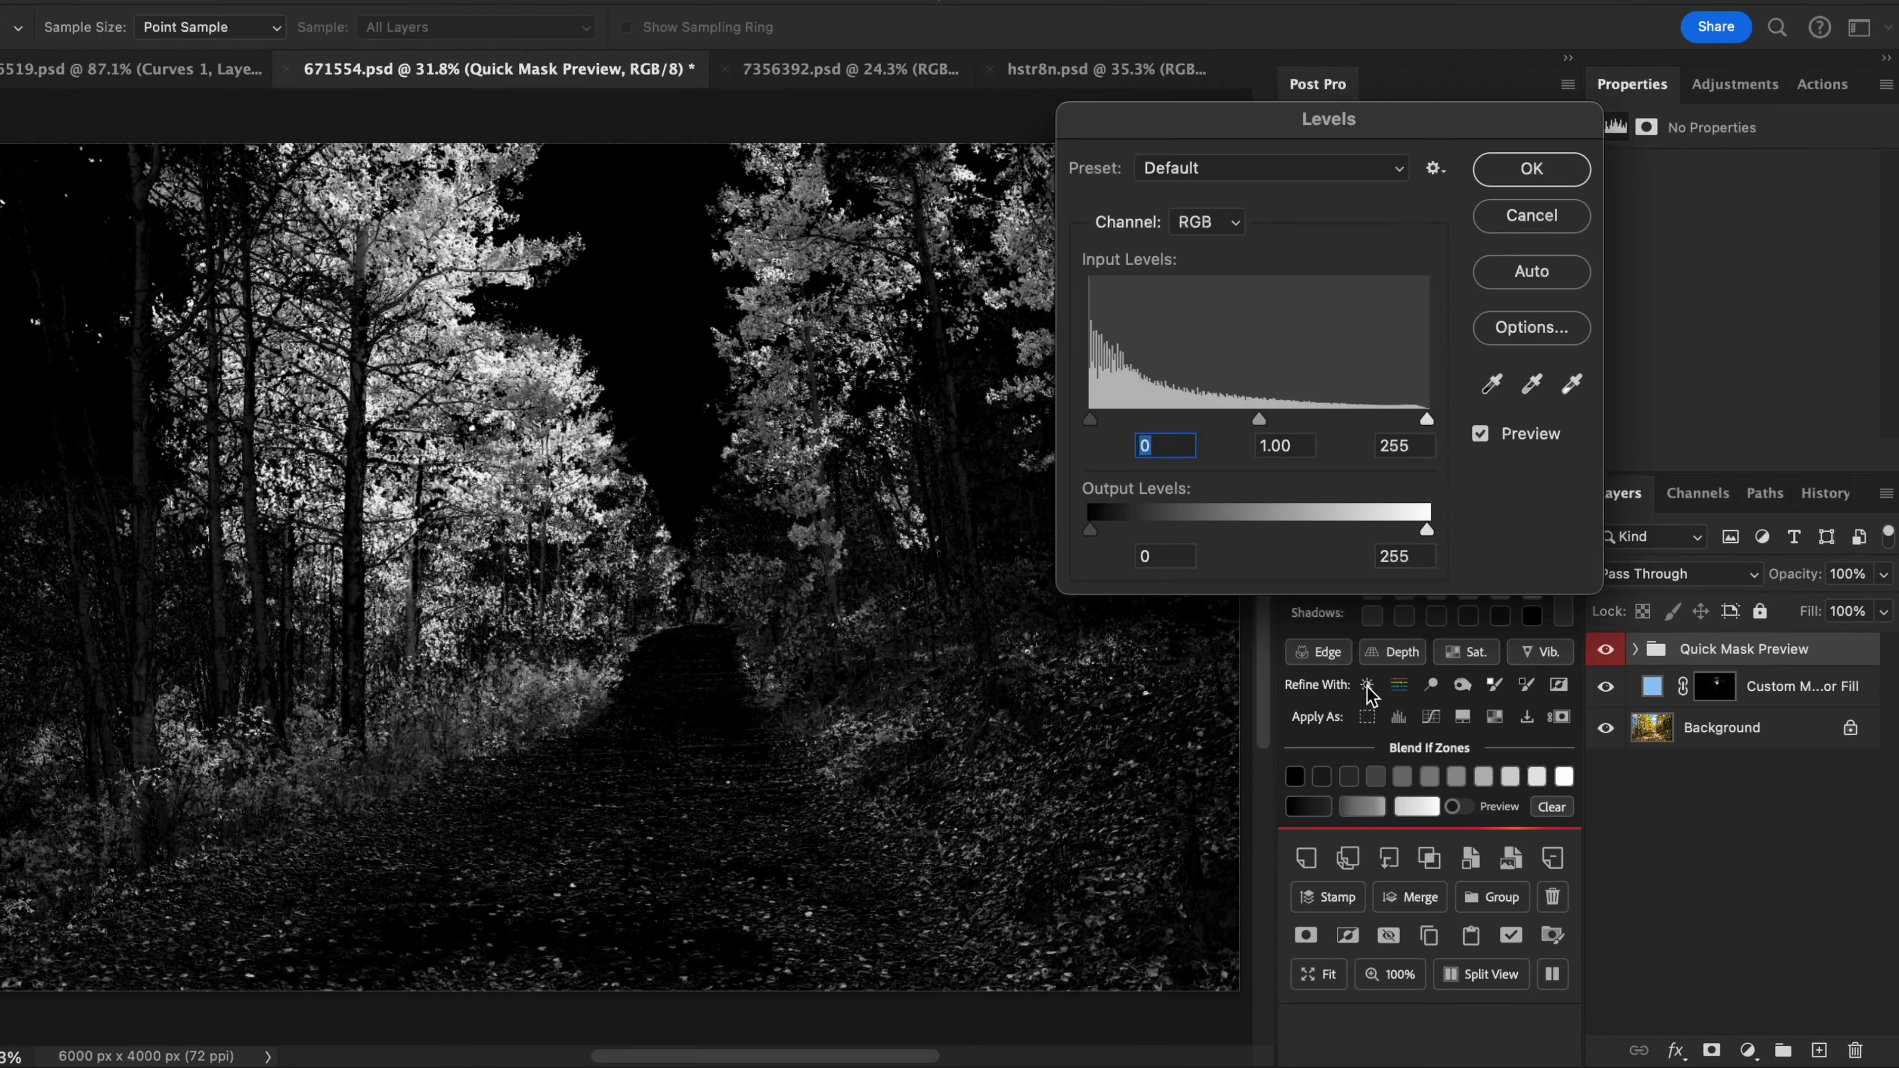
mouse_move(1258, 419)
left_mouse_down()
mouse_move(1275, 416)
mouse_move(1221, 415)
left_mouse_up()
left_click_drag(1427, 419, 1375, 416)
key("Return")
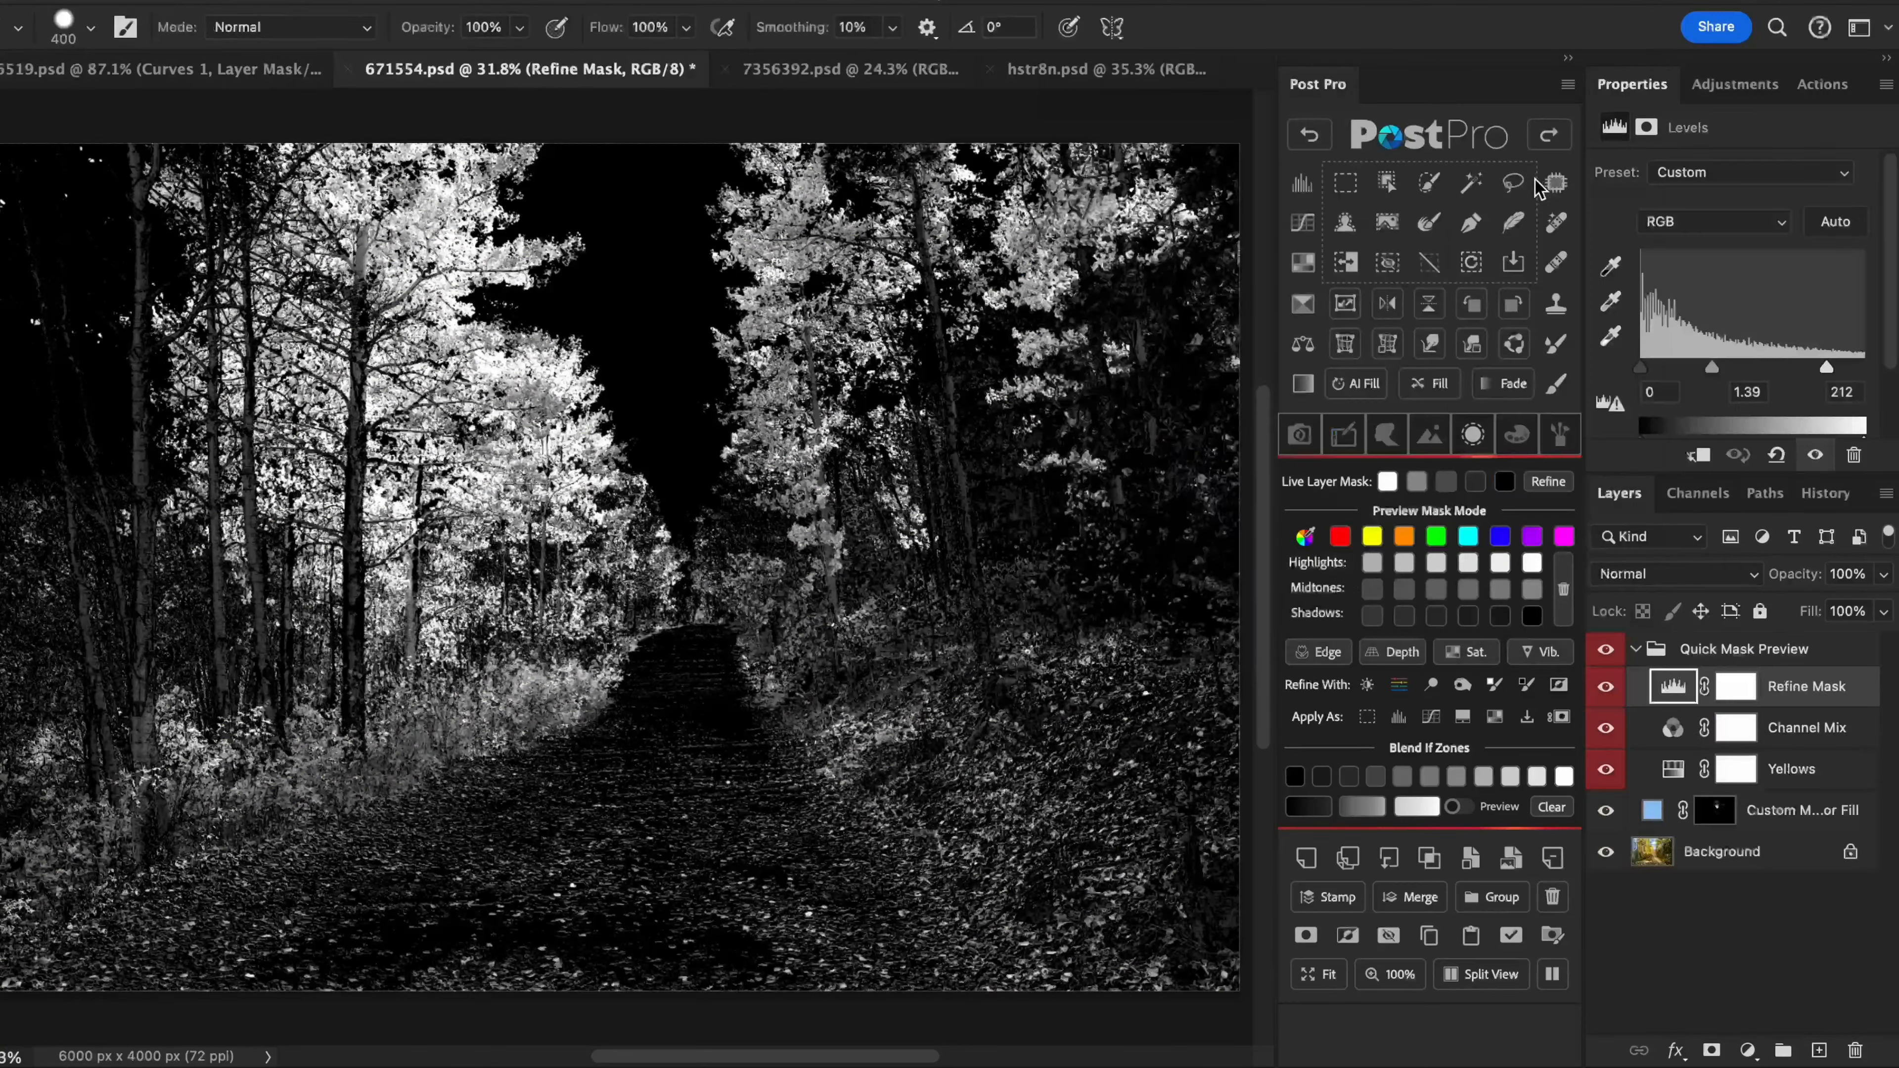
Step: Apply the yellows mask to a Curves layer and adjust its colour channels, lowering the blue midtones, to turn the foliage orange
left_click(1430, 716)
left_click(1720, 208)
left_click(1692, 224)
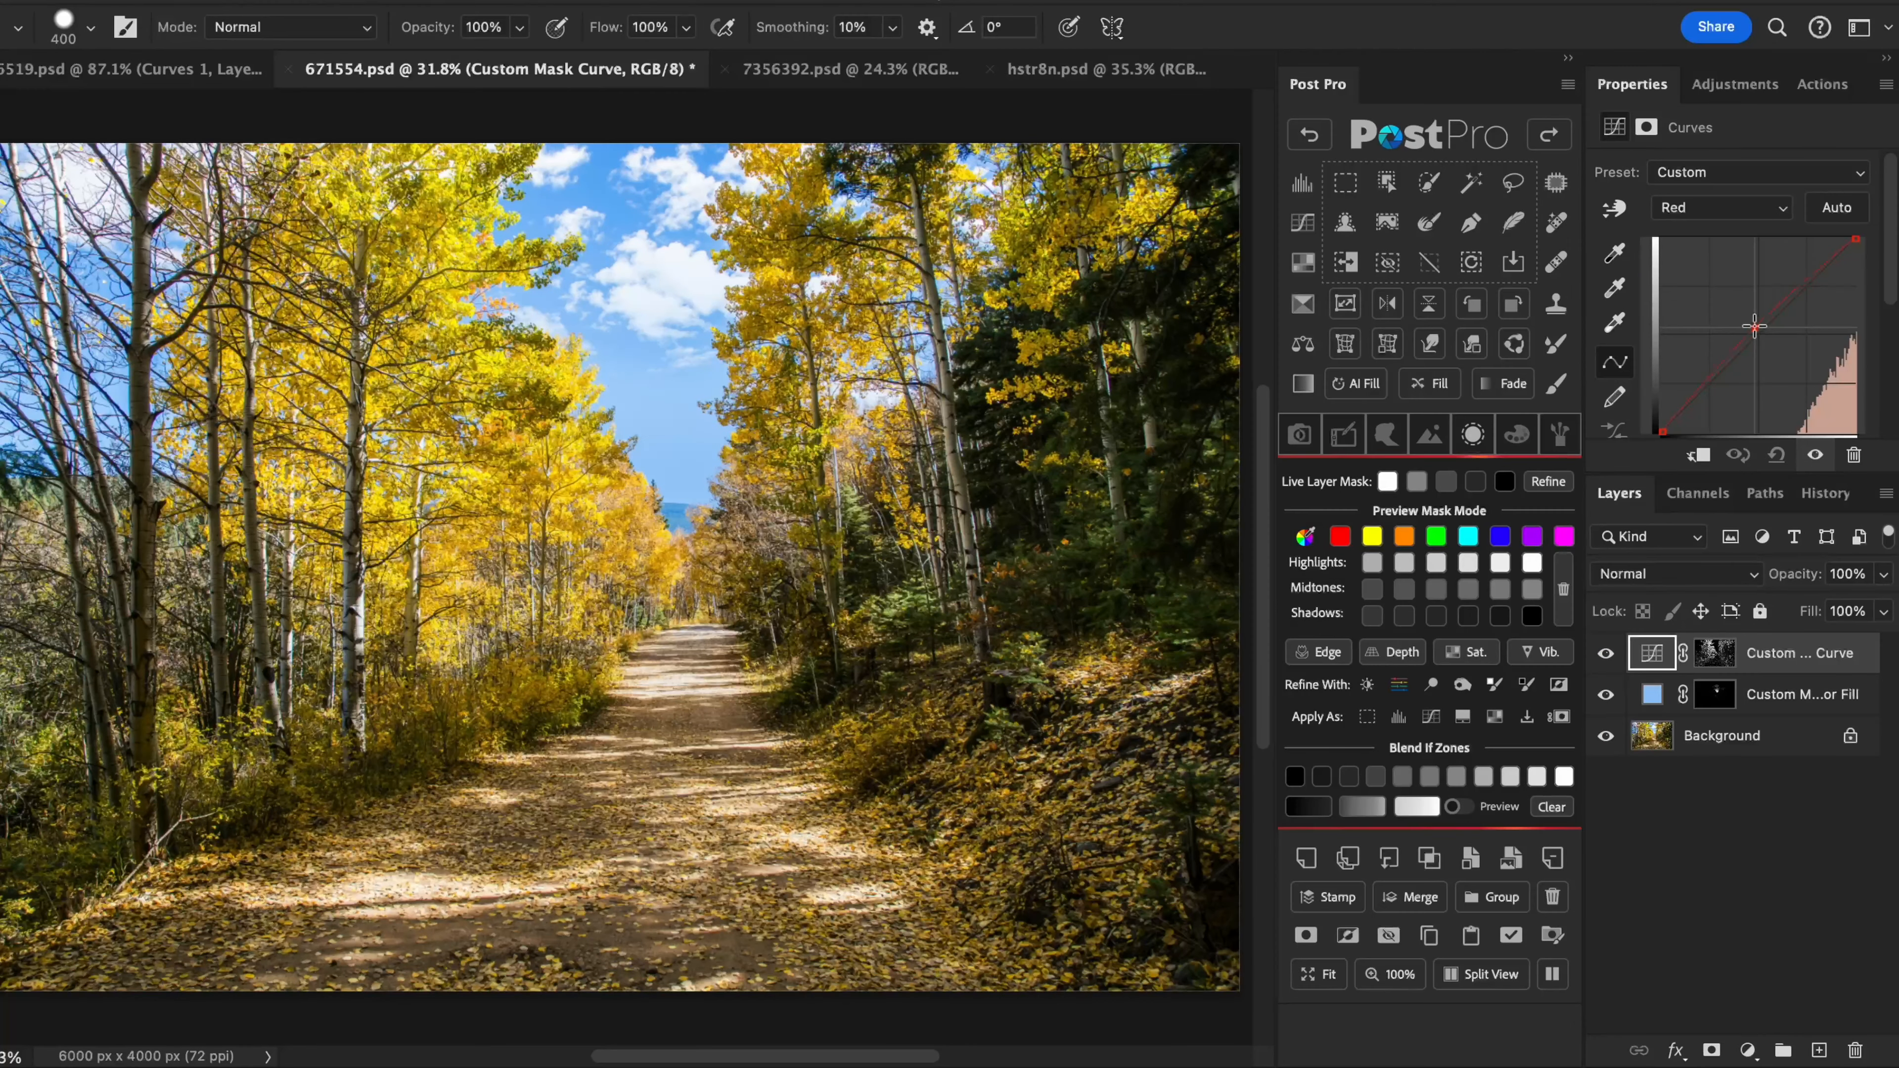
left_click_drag(1740, 352, 1785, 341)
left_click(1720, 207)
left_click(1692, 225)
left_click(1720, 208)
left_click(1694, 227)
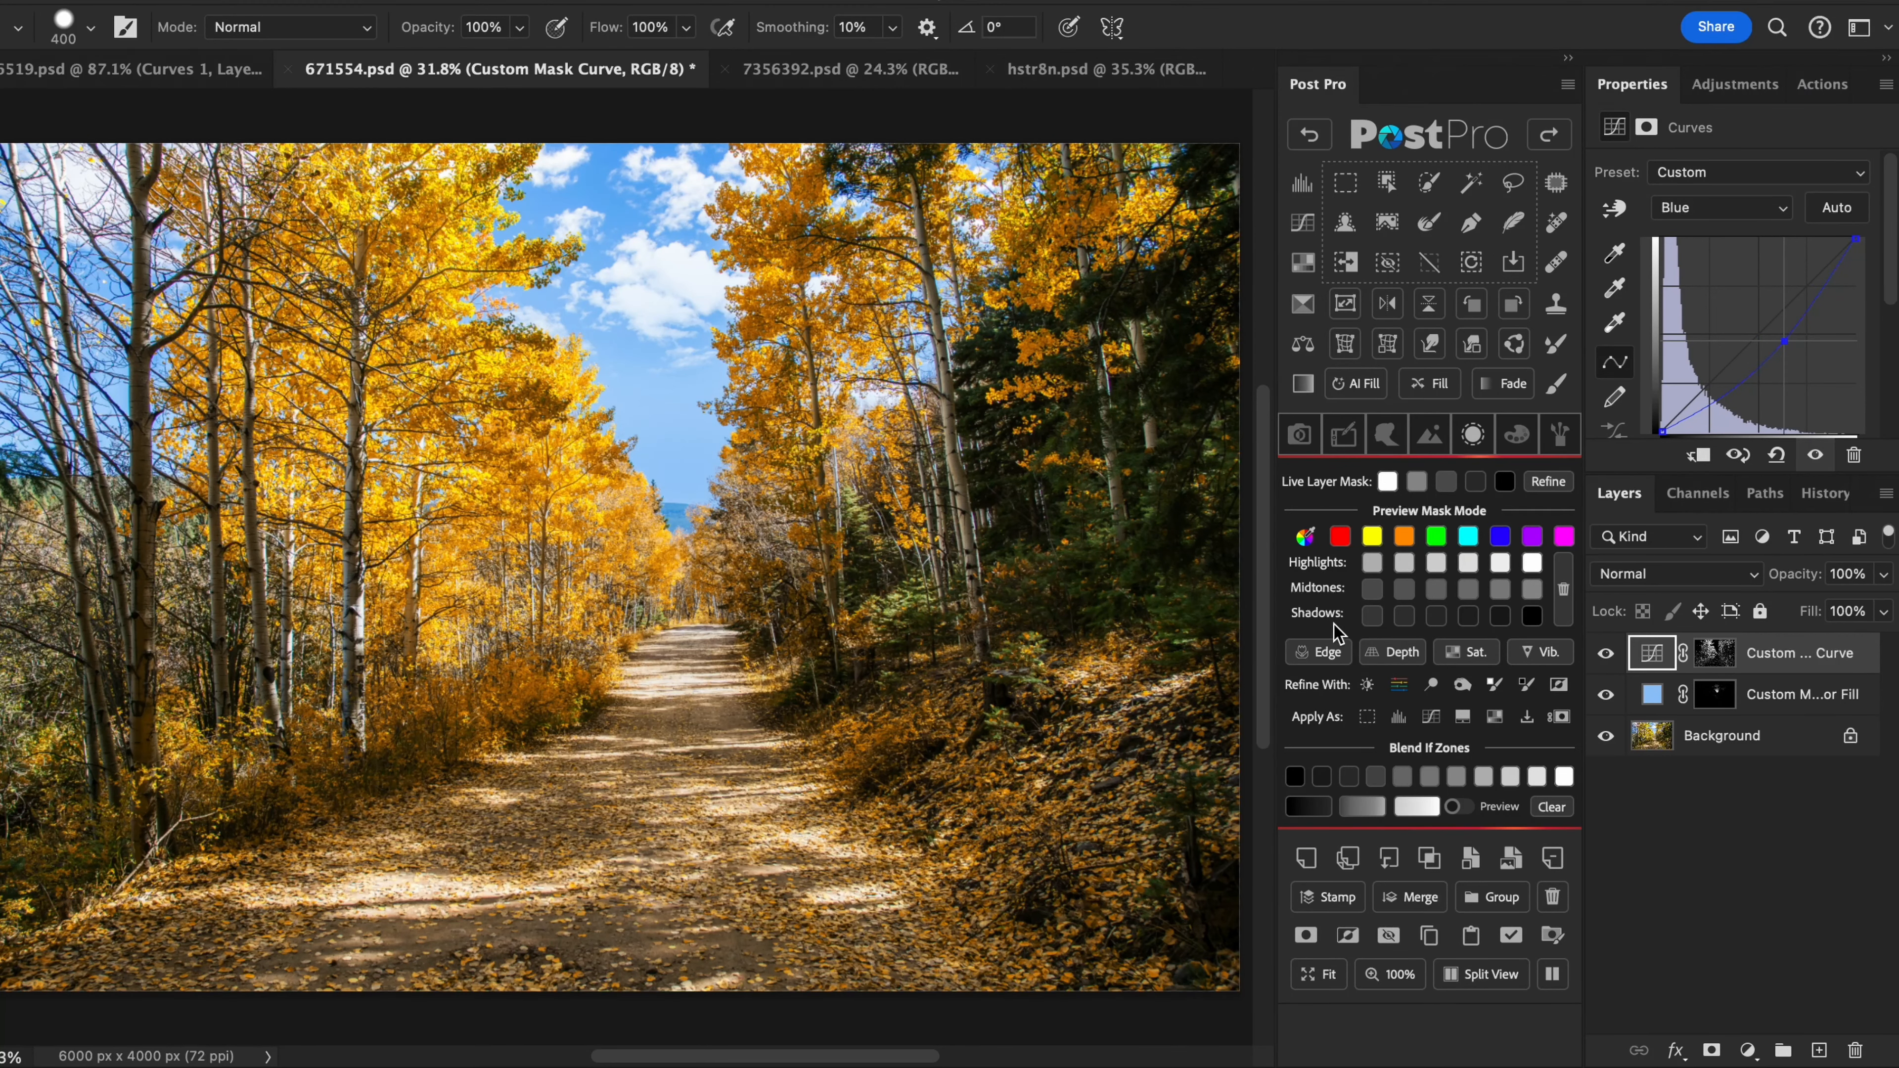
Step: Preview the fourth shadows mask and refine it with Levels at midtones 0.59
left_click(1468, 615)
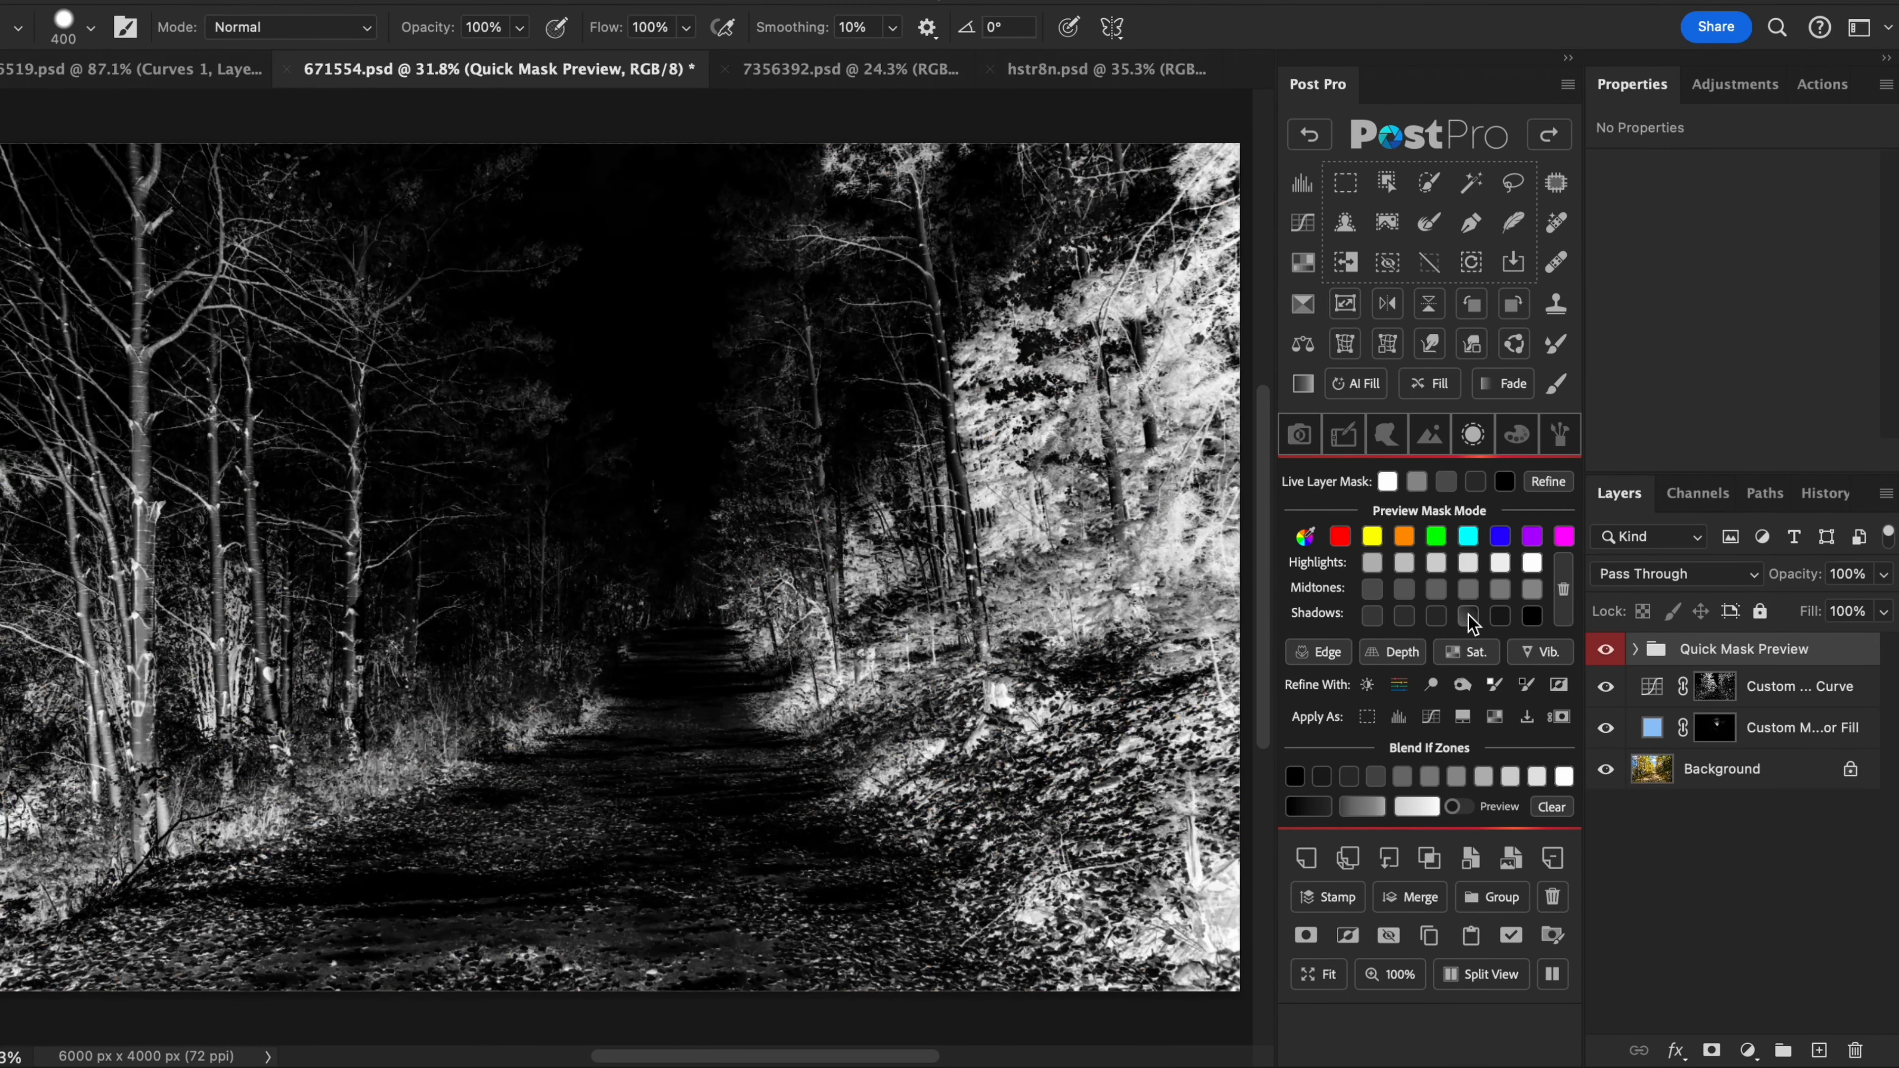
left_click(1368, 685)
left_click_drag(1269, 423, 1310, 422)
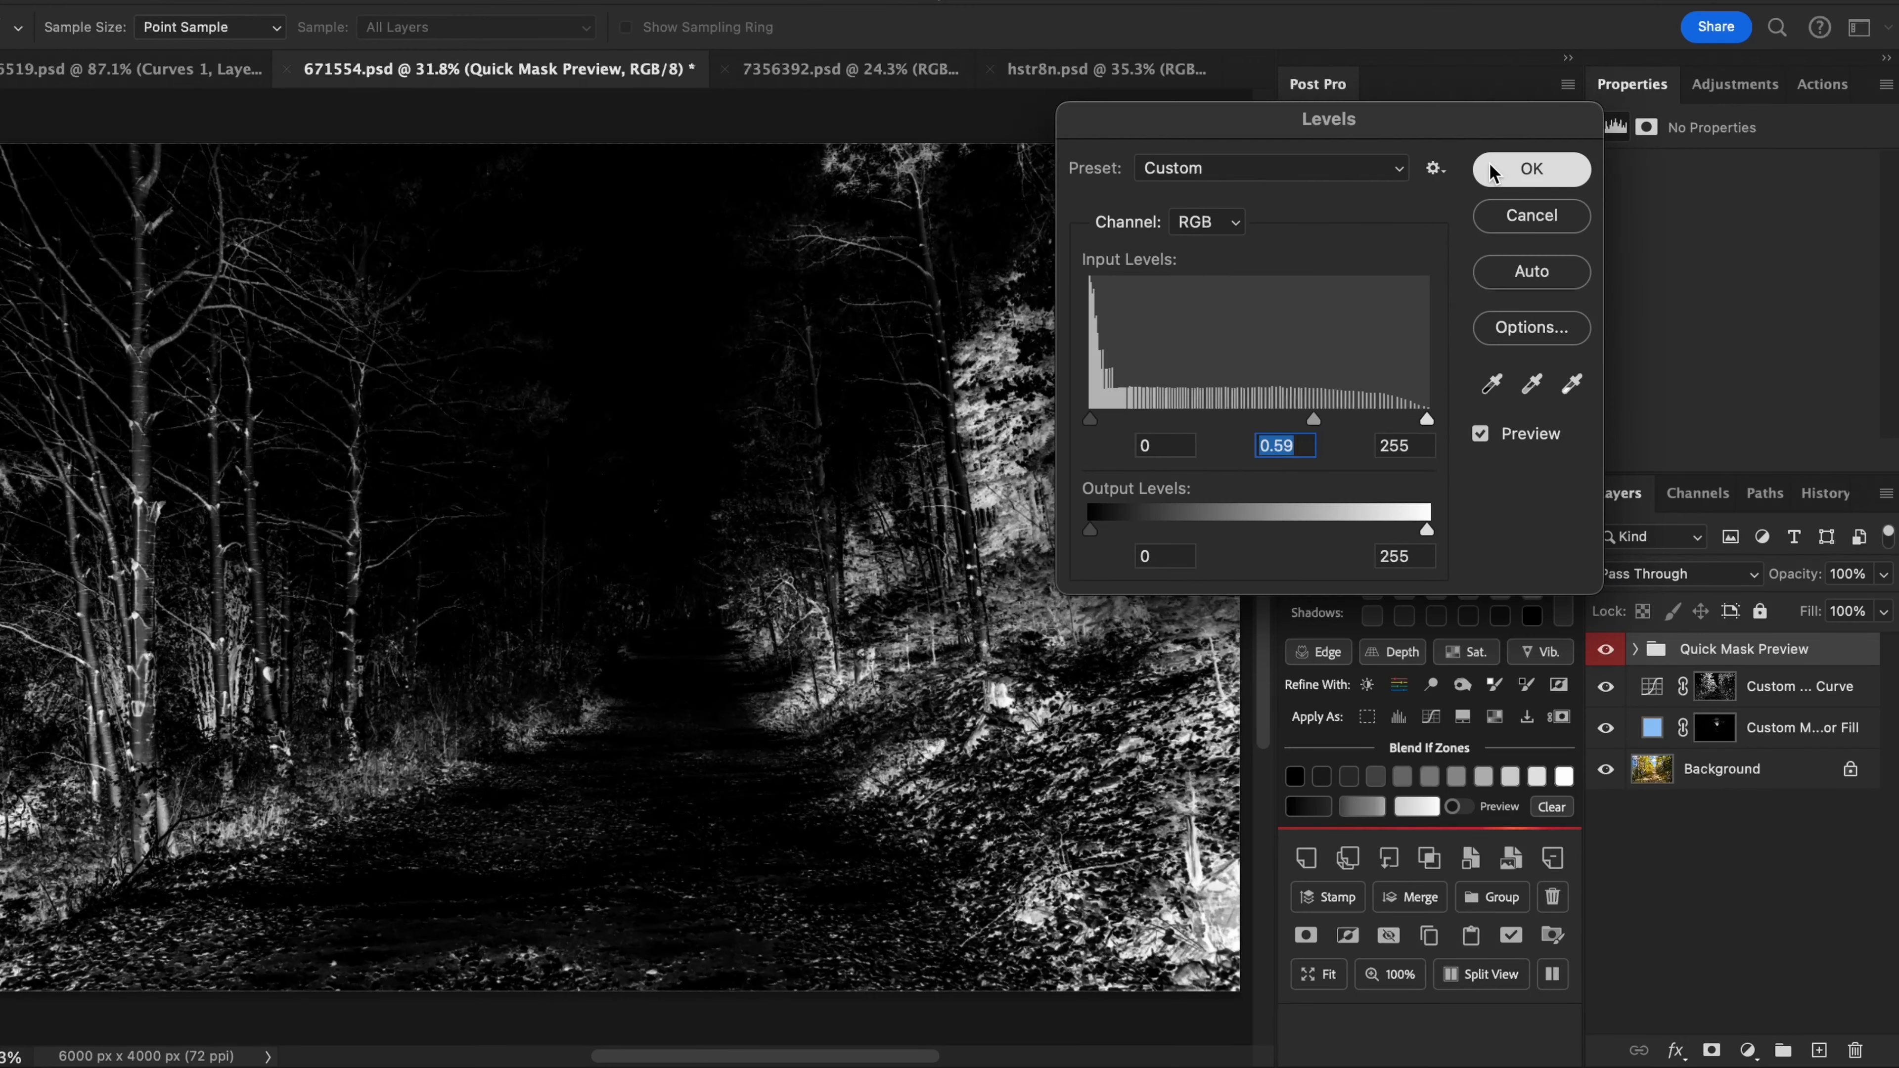
left_click(1497, 172)
left_click_drag(1261, 373, 1121, 372)
left_click(1528, 169)
Step: Apply the refined shadows mask to a new Curves layer and raise the Green channel's midtones
left_click(1431, 719)
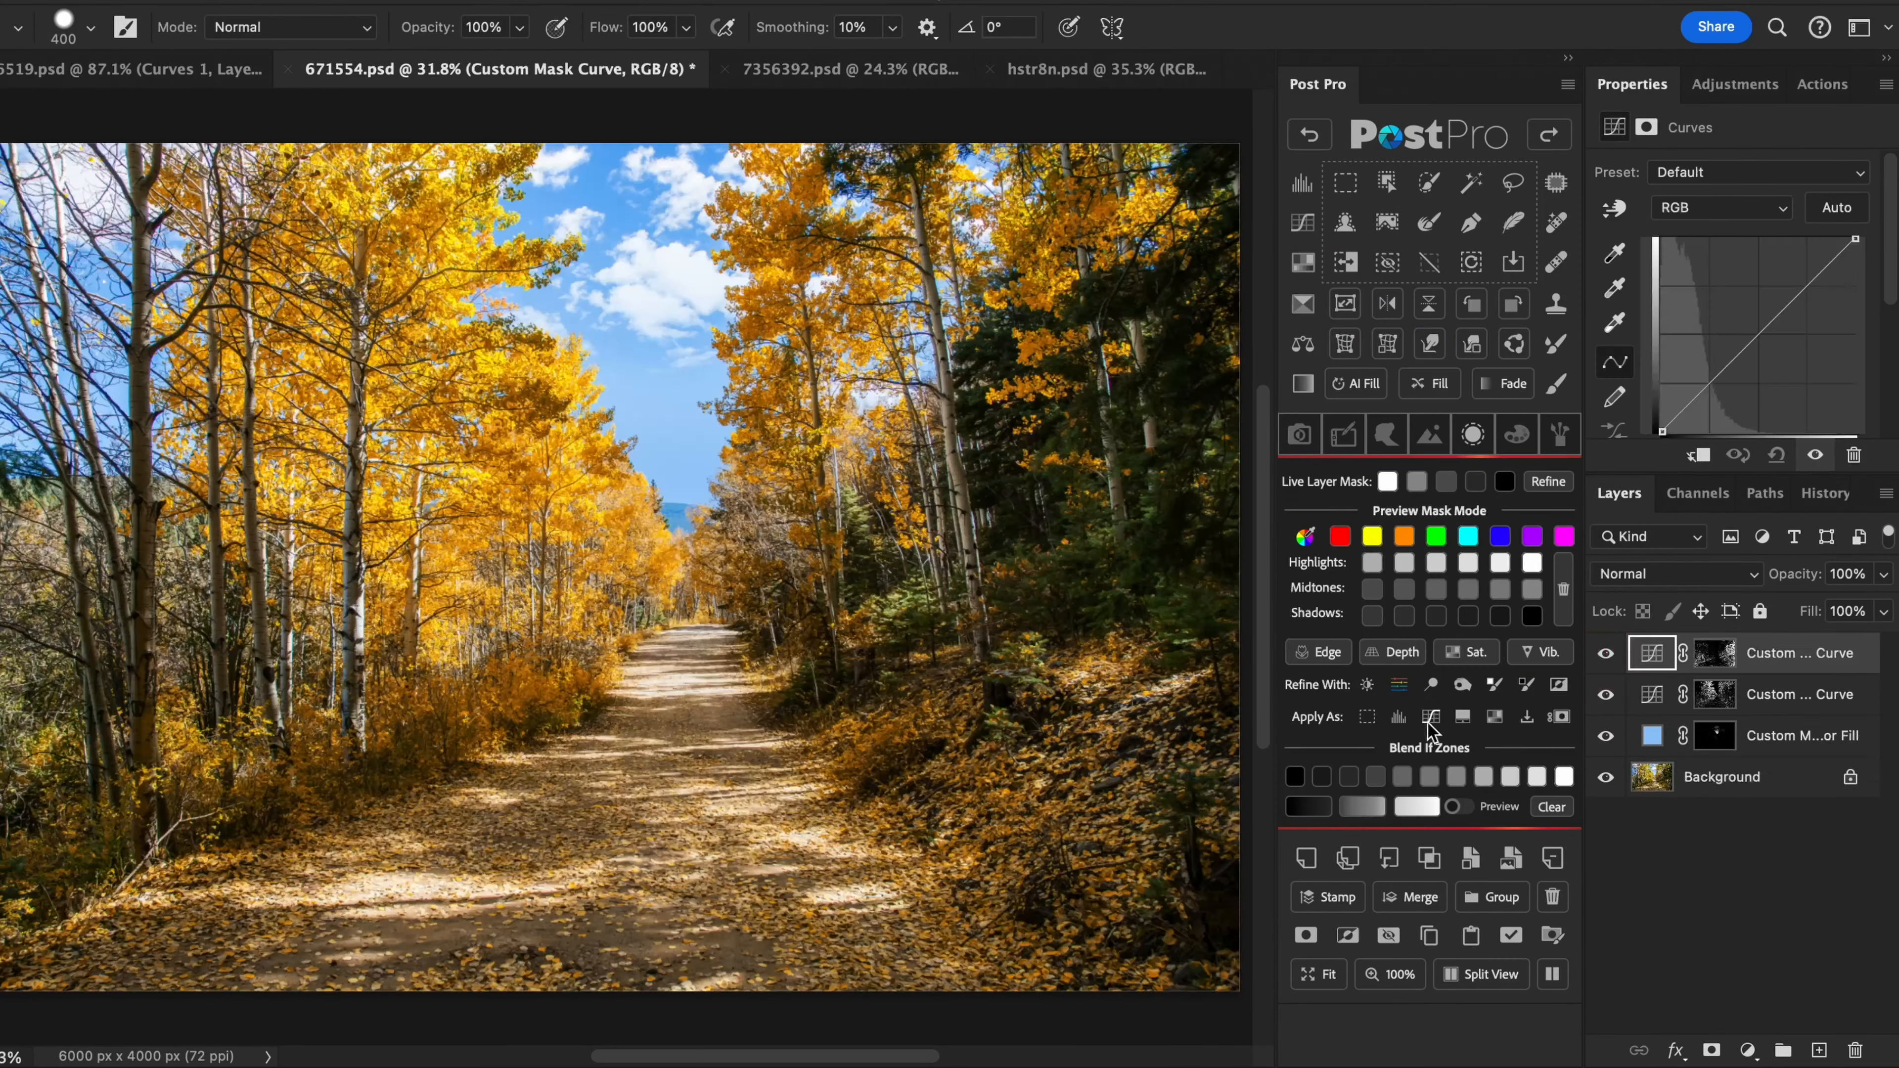
left_click(1712, 209)
left_click(1694, 269)
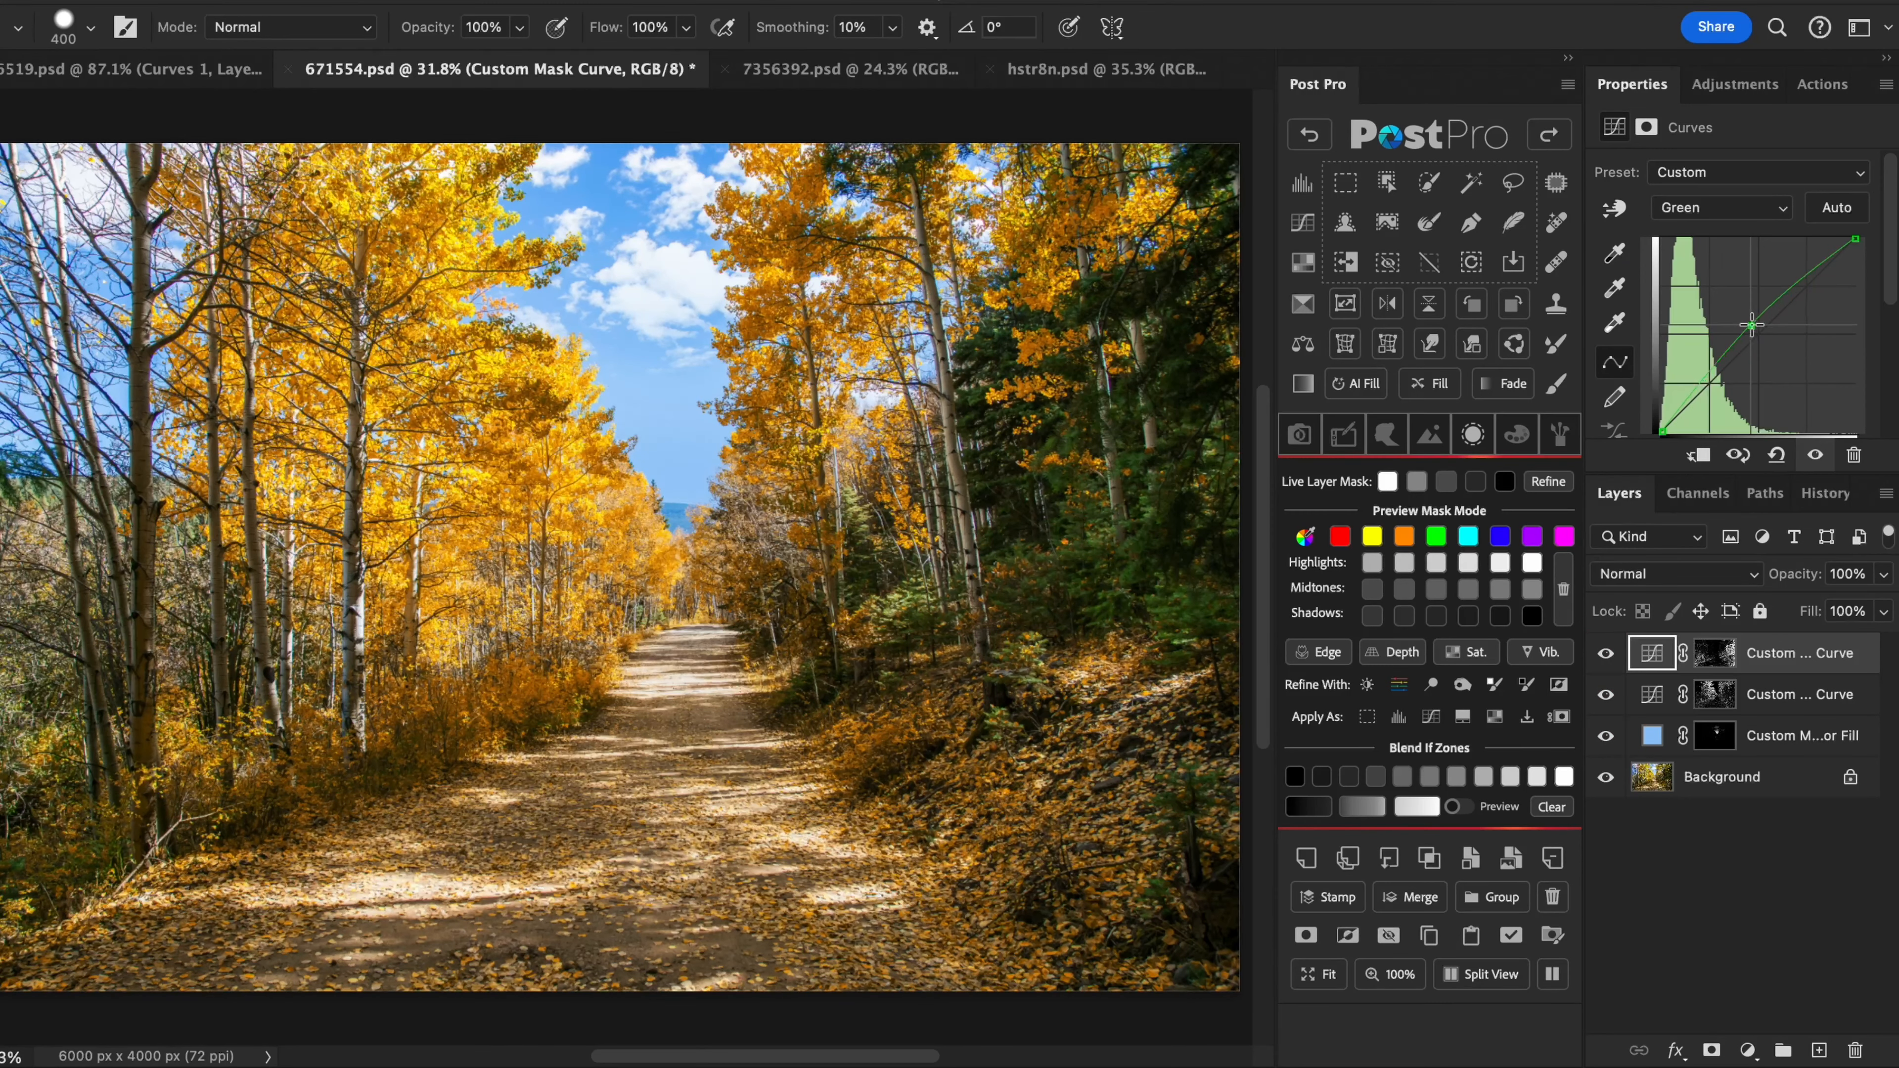
Step: Apply a saturation mask to a Hue/Saturation layer and set its saturation to -35
left_click(1468, 655)
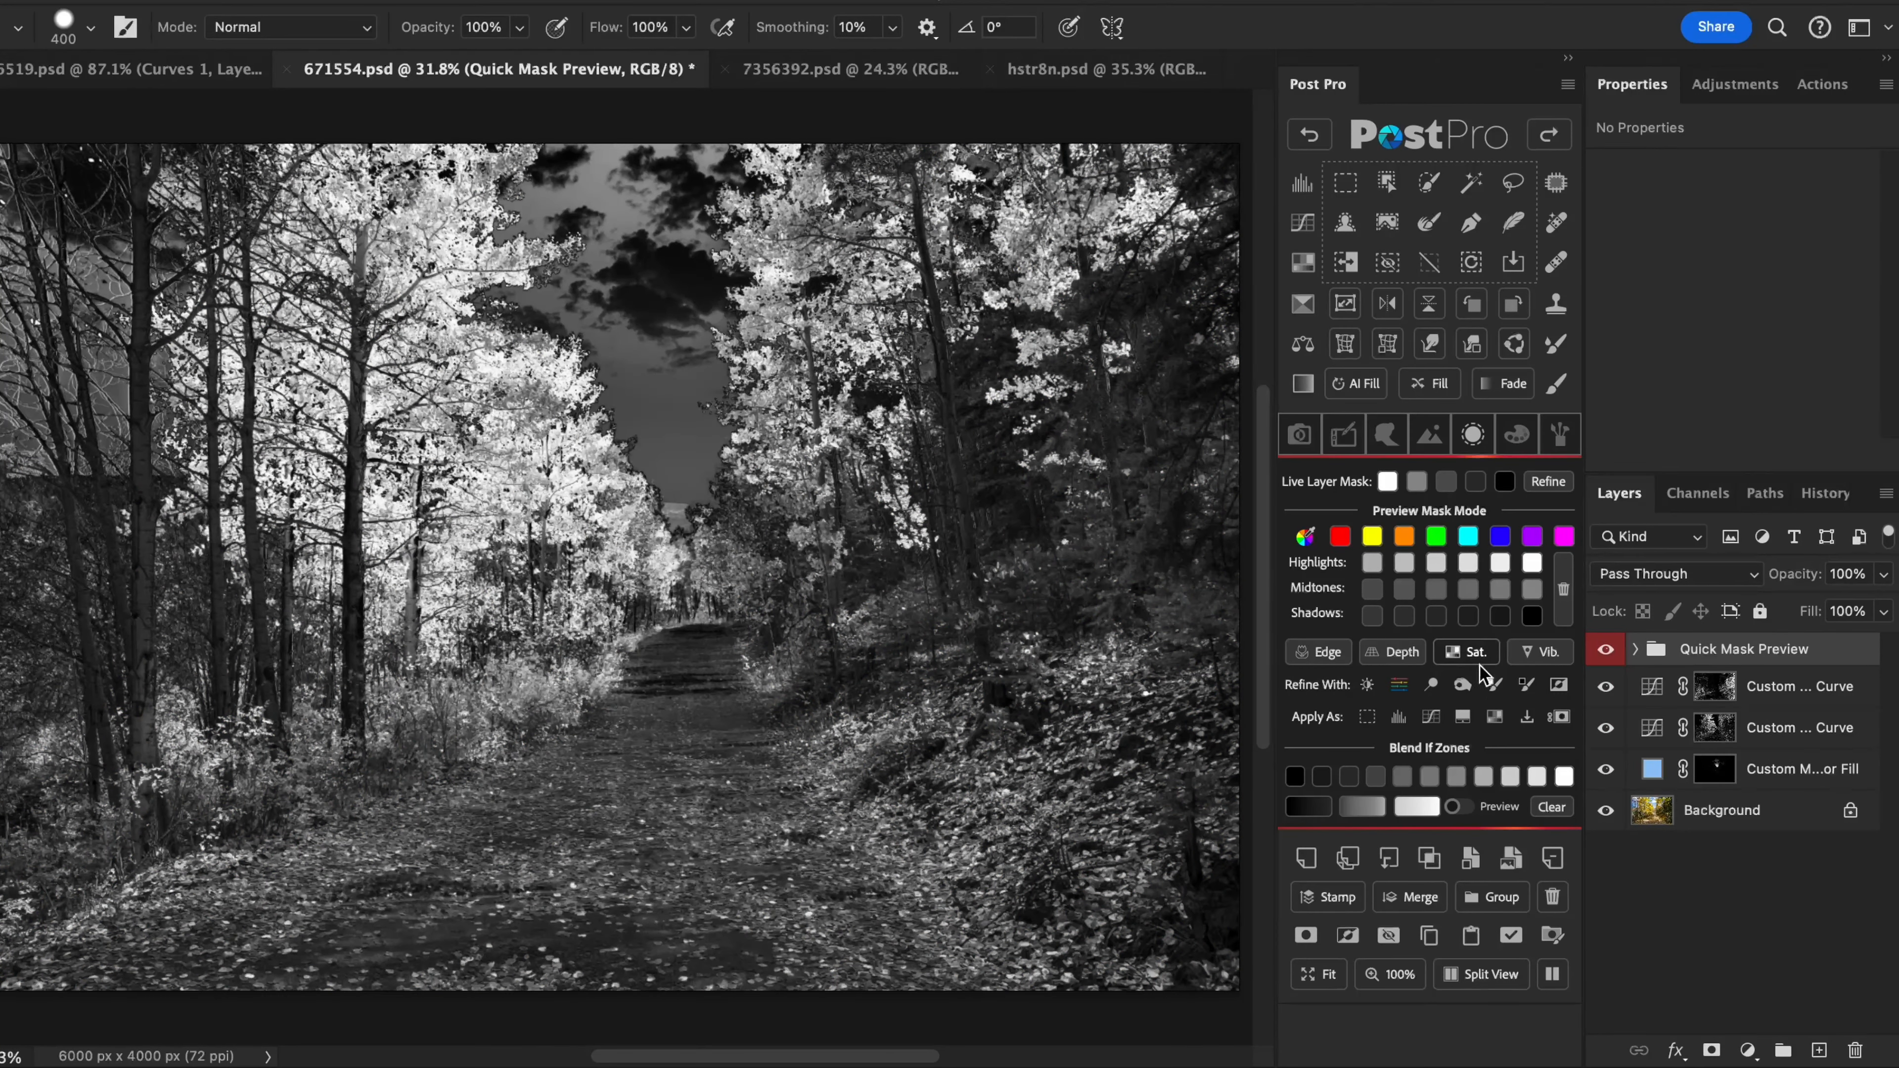
left_click(1494, 716)
left_click_drag(1732, 317, 1689, 326)
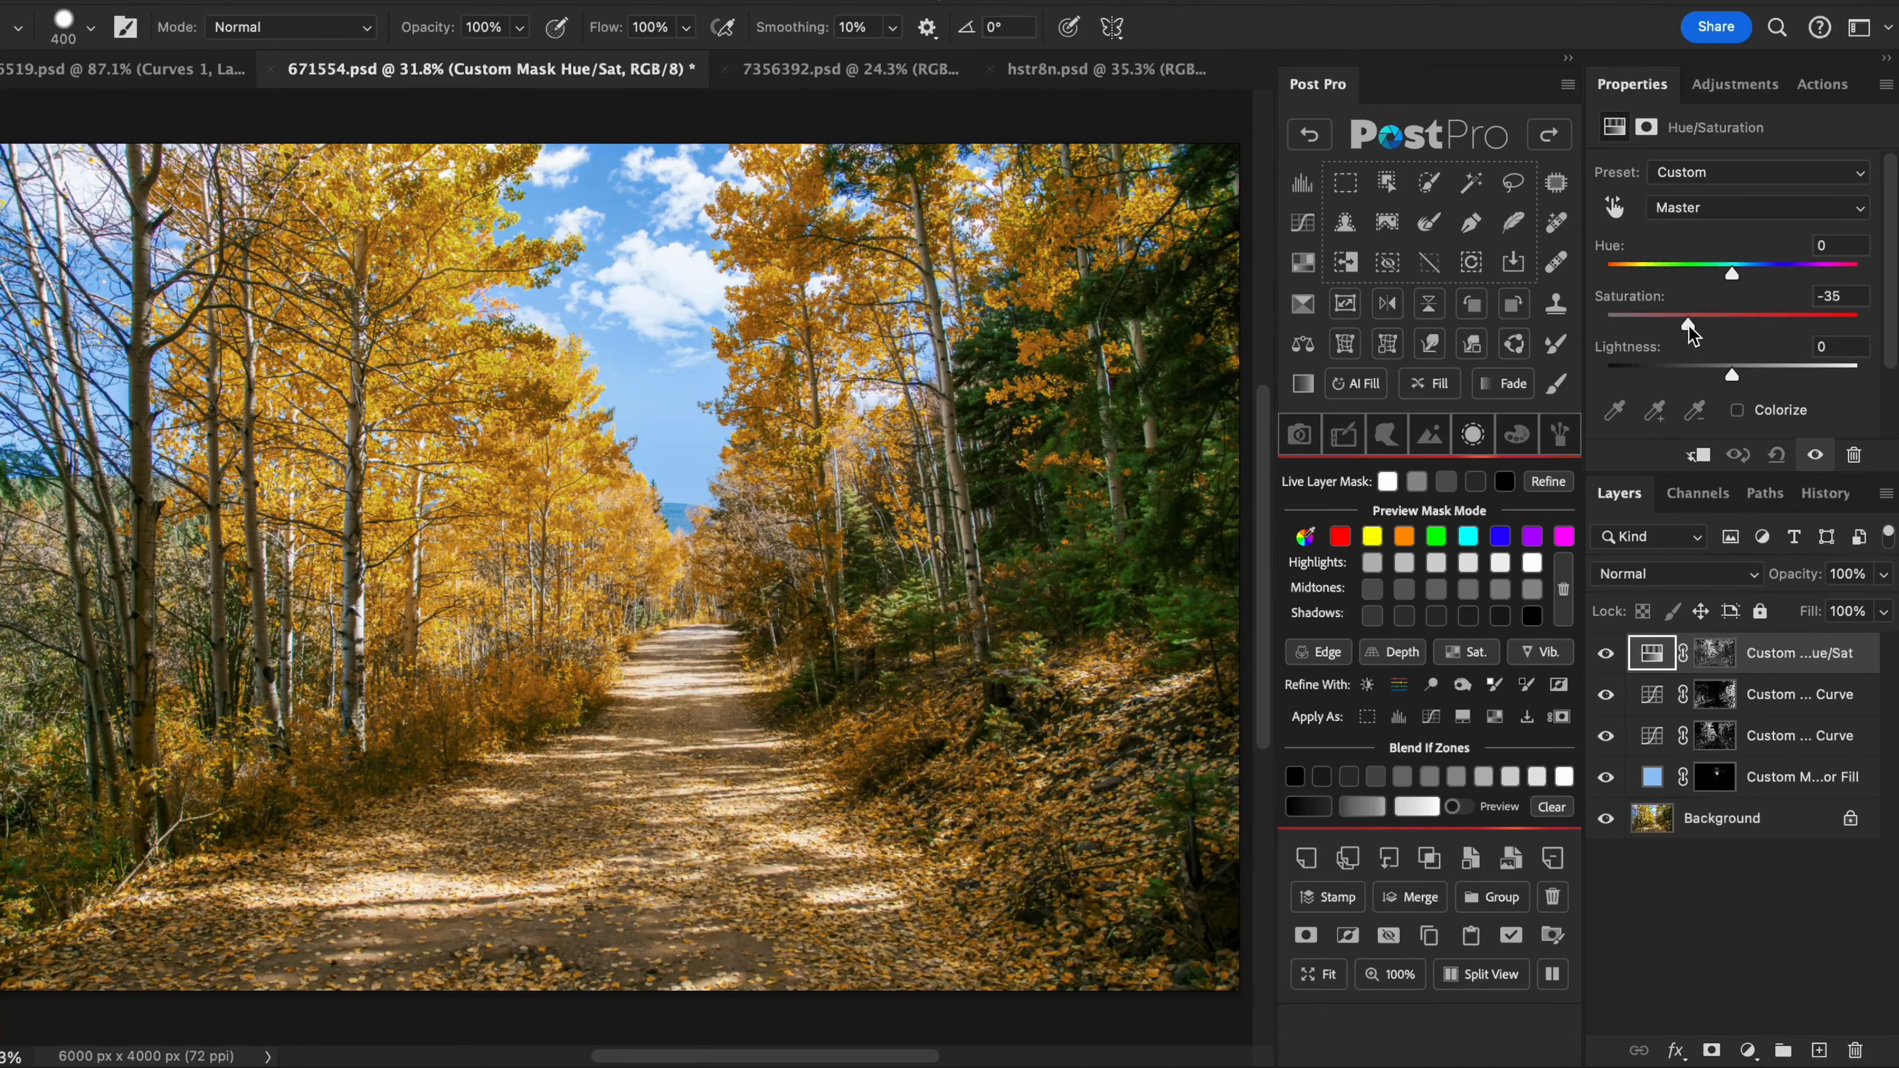
Step: Apply a vibrance mask to another Hue/Saturation layer and set its saturation to +35
left_click(1536, 652)
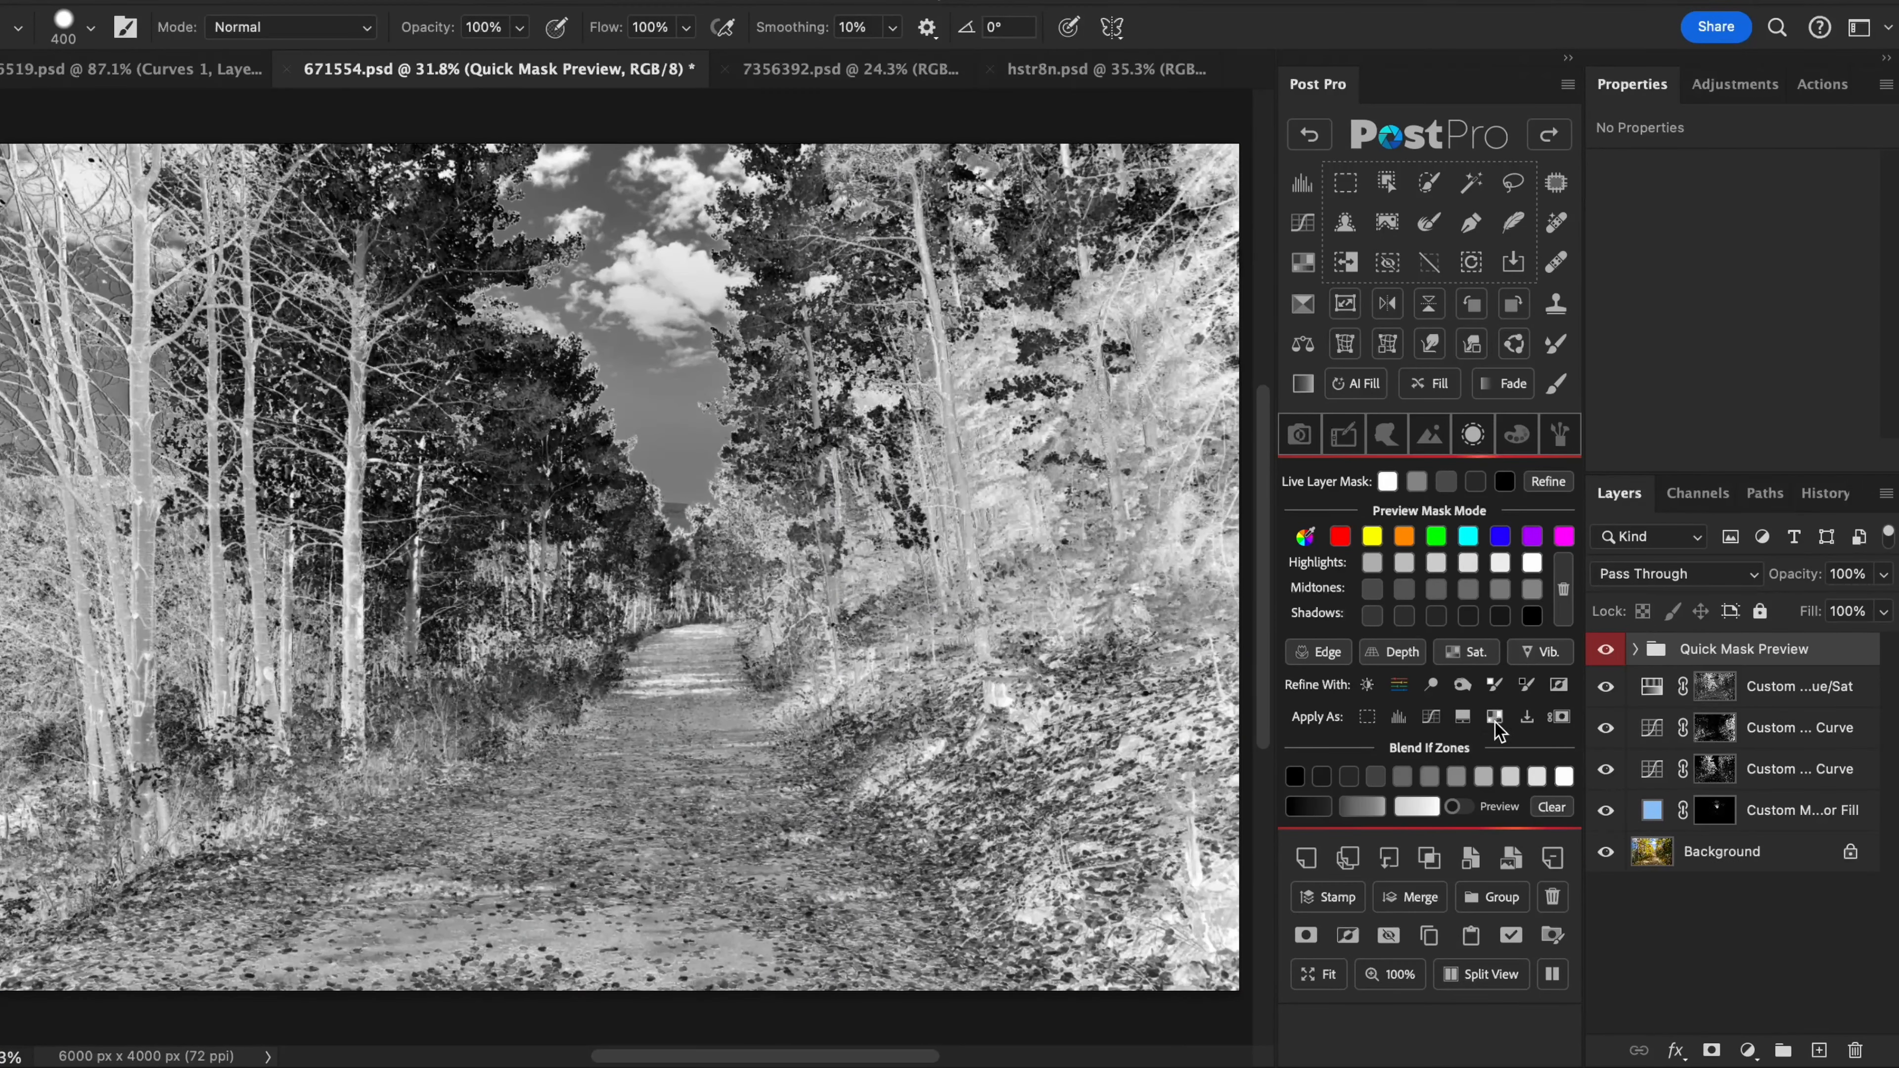
left_click(1495, 717)
left_click_drag(1733, 323, 1777, 330)
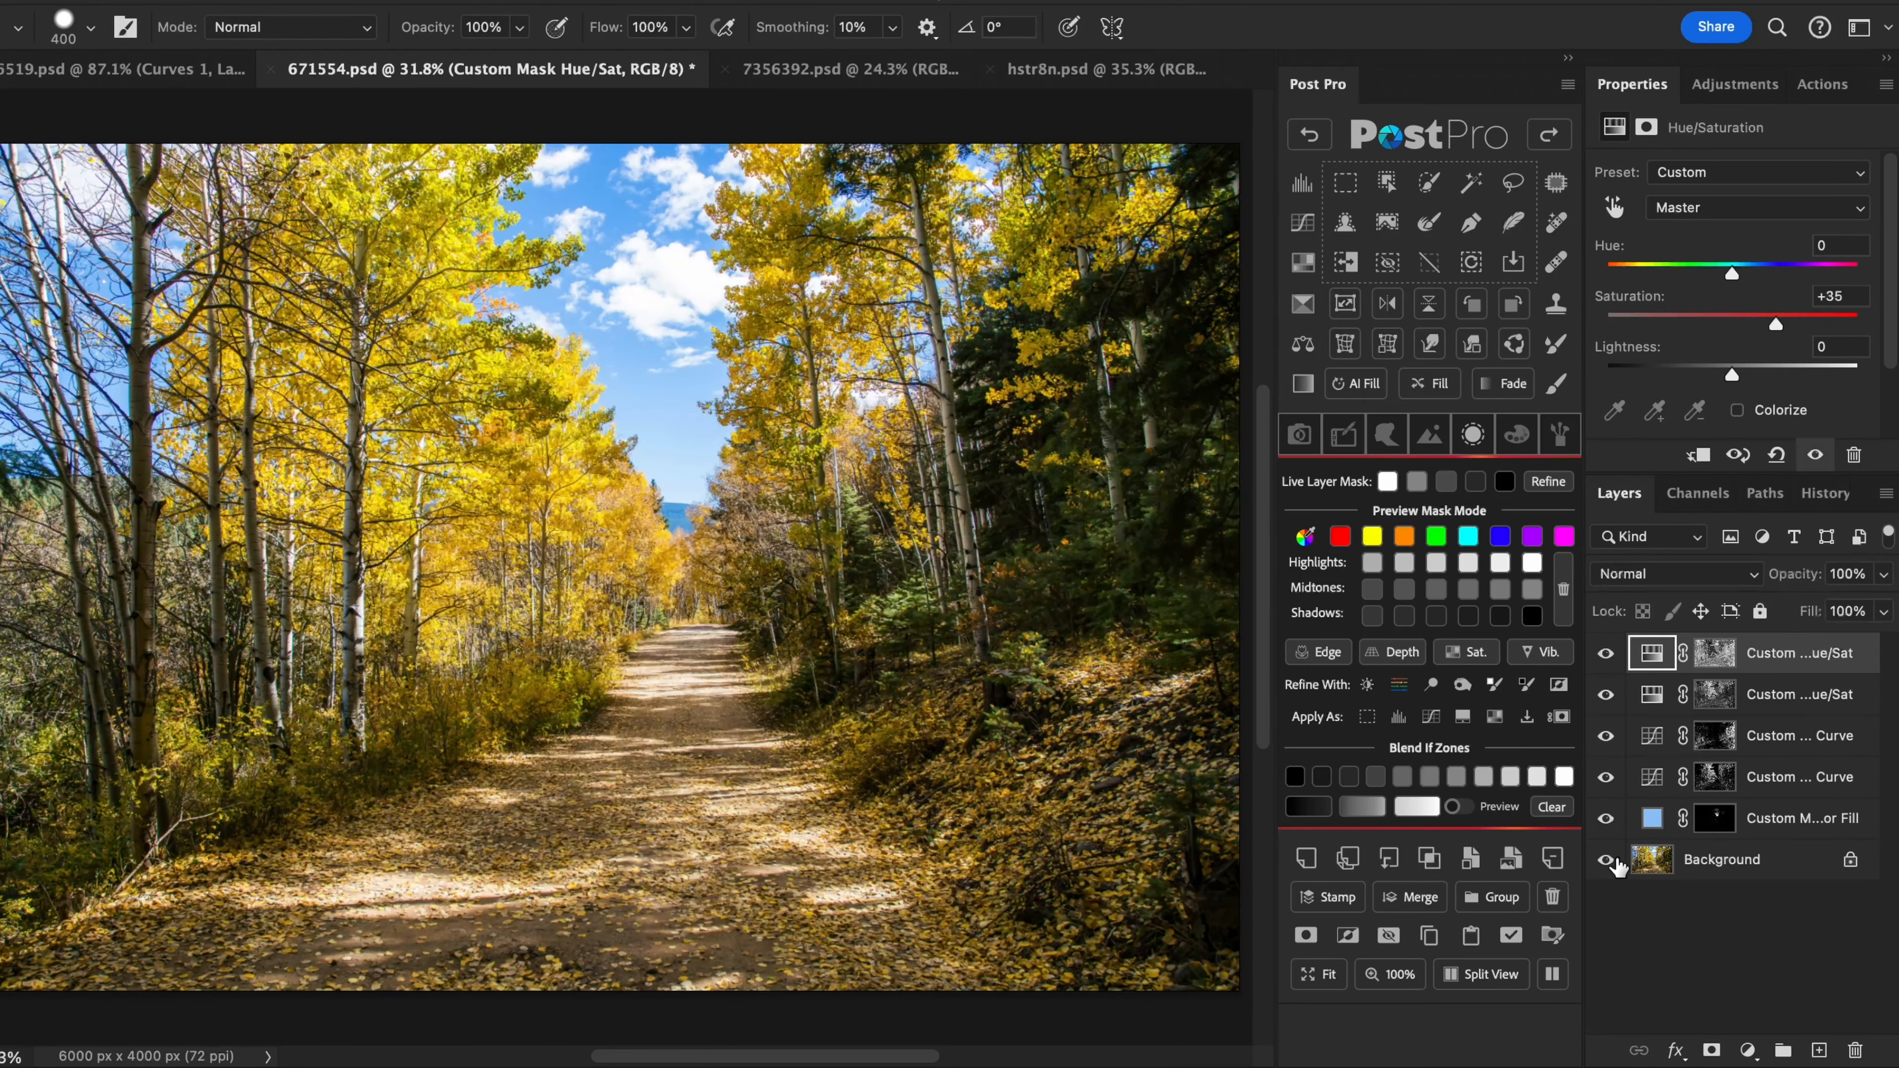
Step: In 7356392.psd, apply a depth mask to a Levels layer and set midtones to 1.76 for RGB and 1.40 for Red
left_click(897, 68)
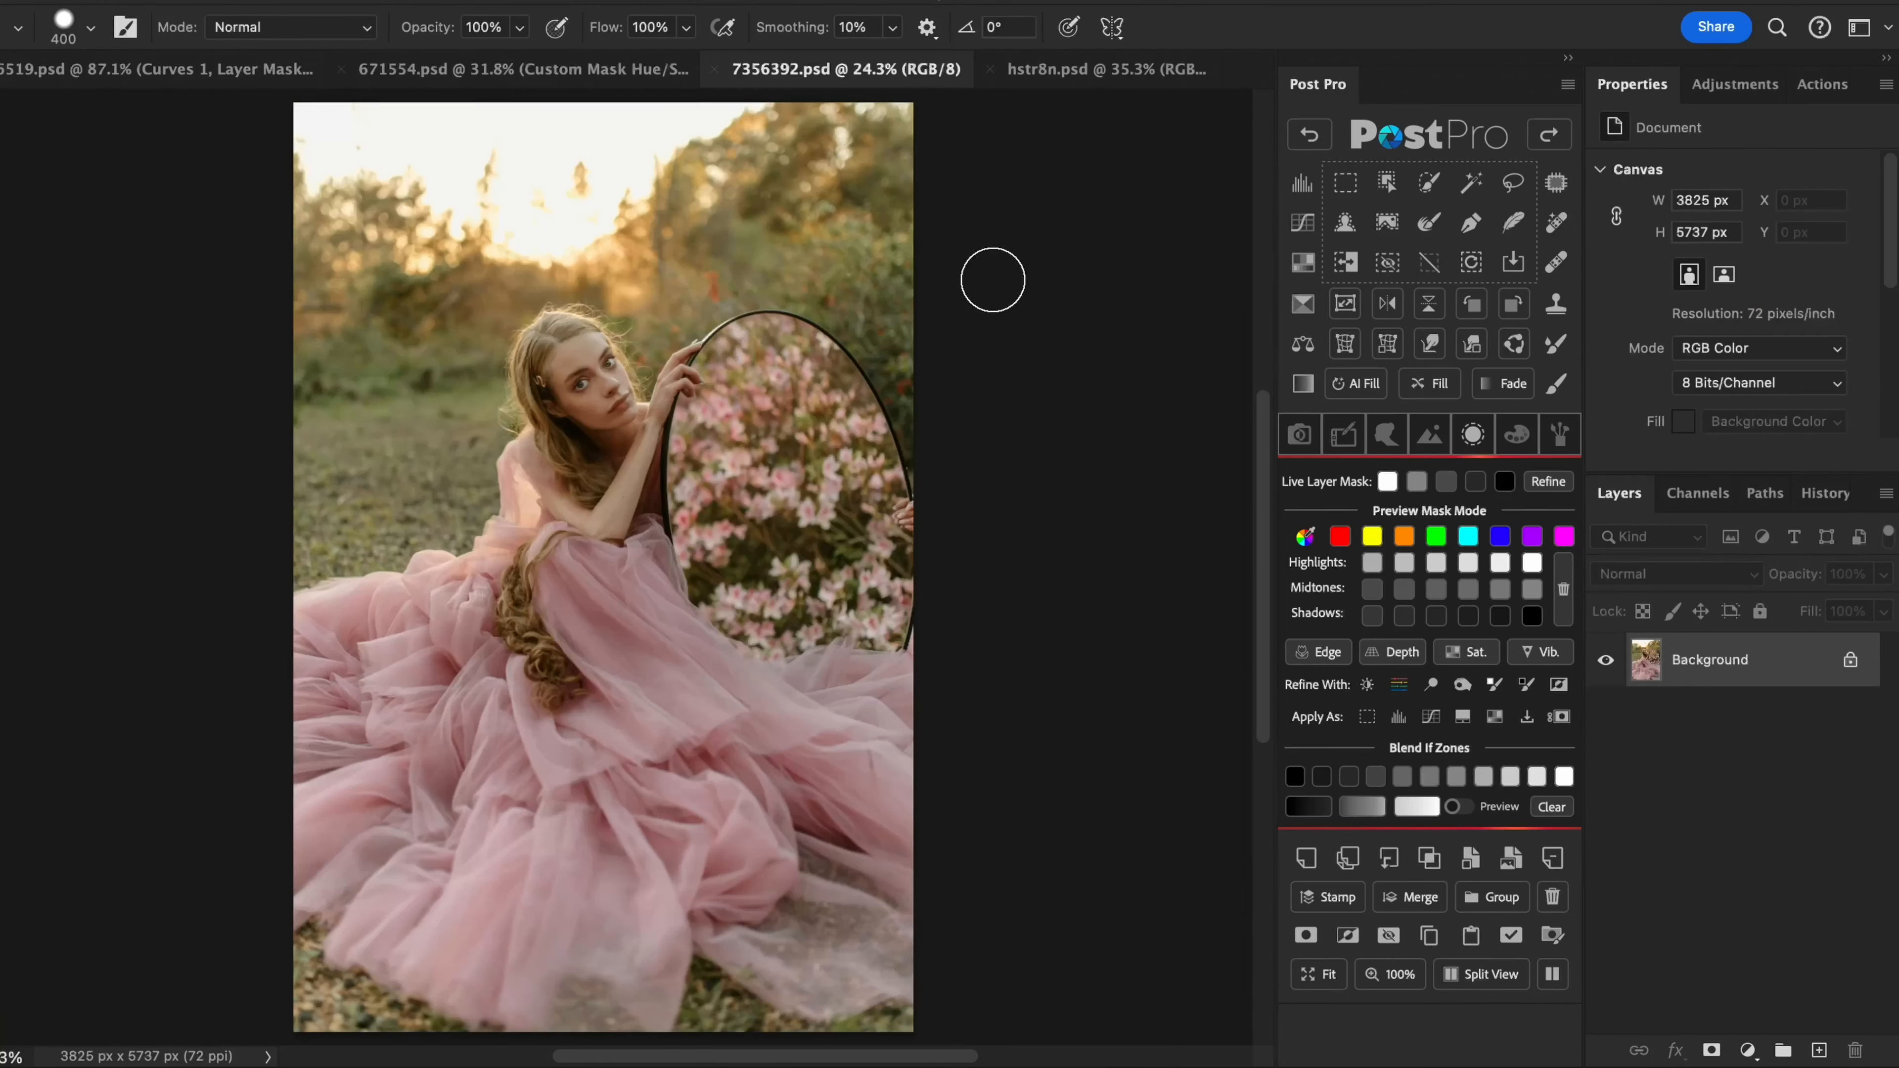
left_click(1406, 653)
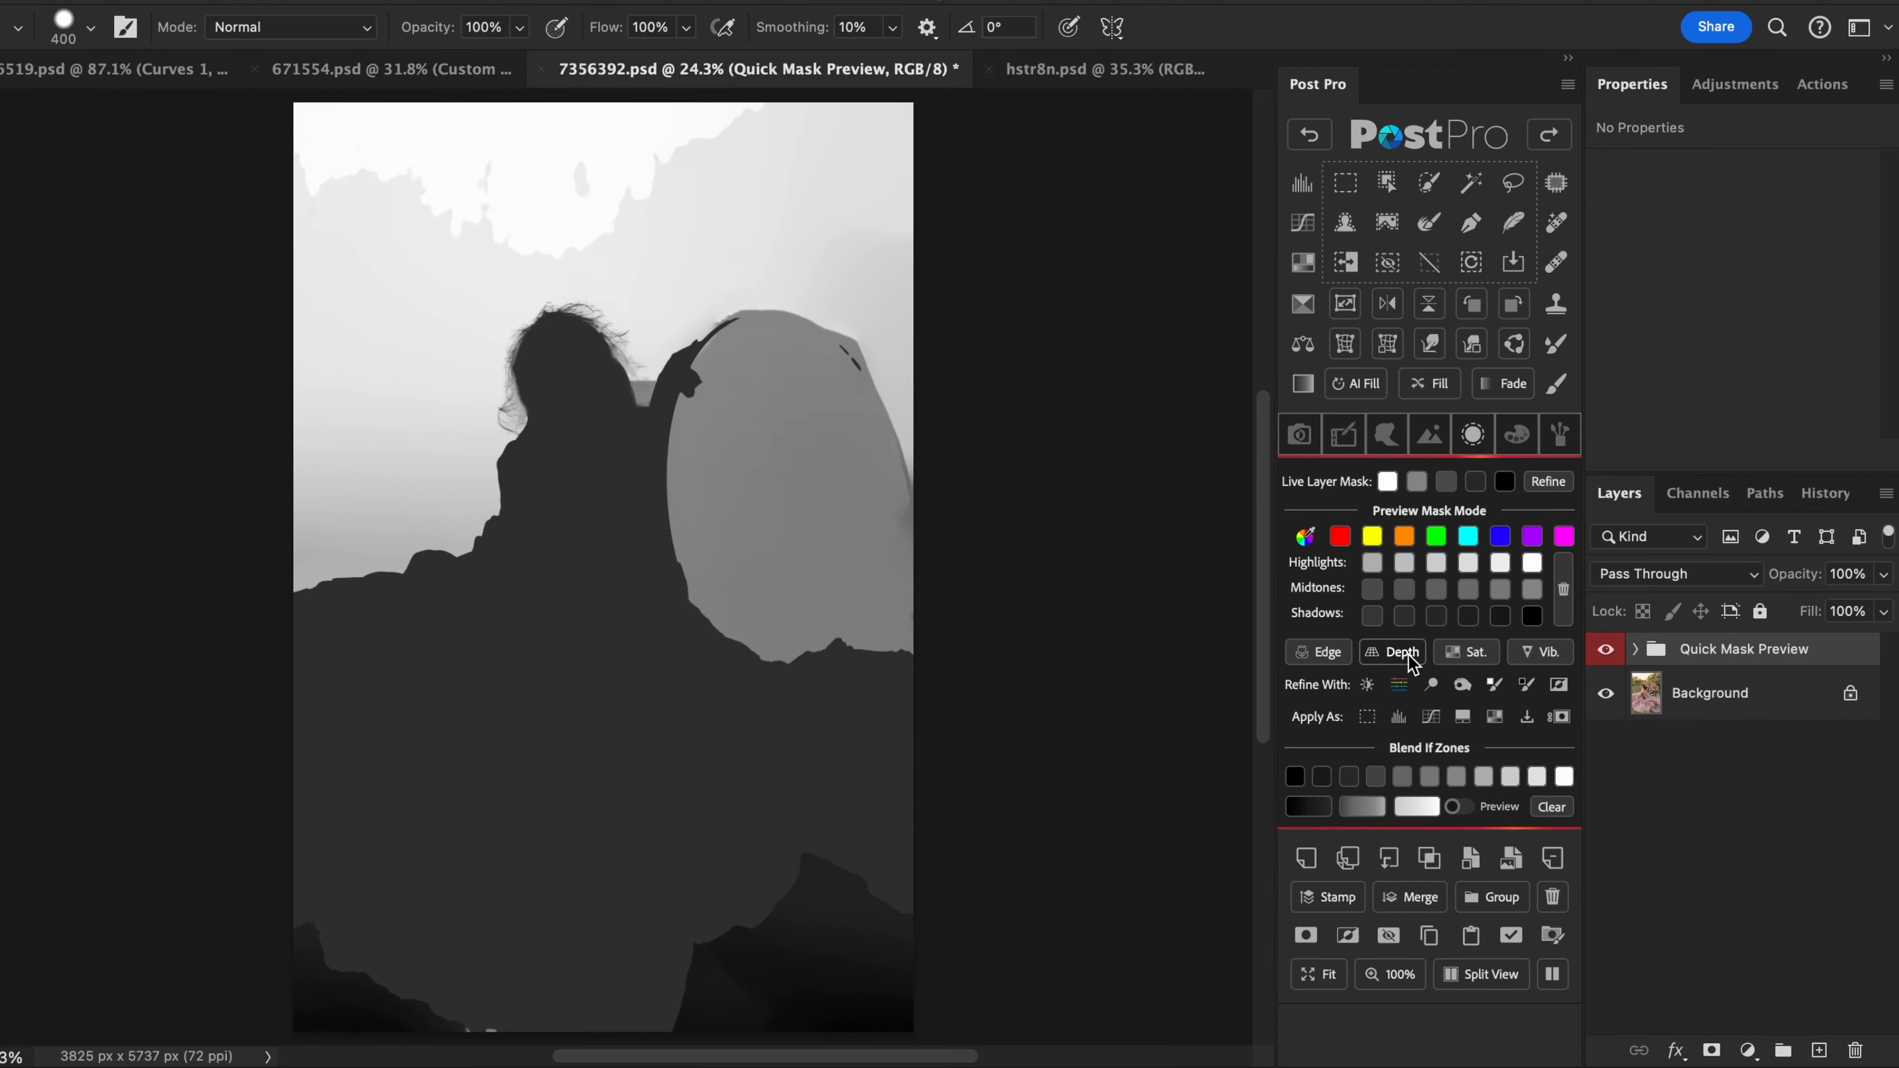
left_click(1399, 717)
left_click_drag(1751, 367, 1710, 365)
left_click(1712, 221)
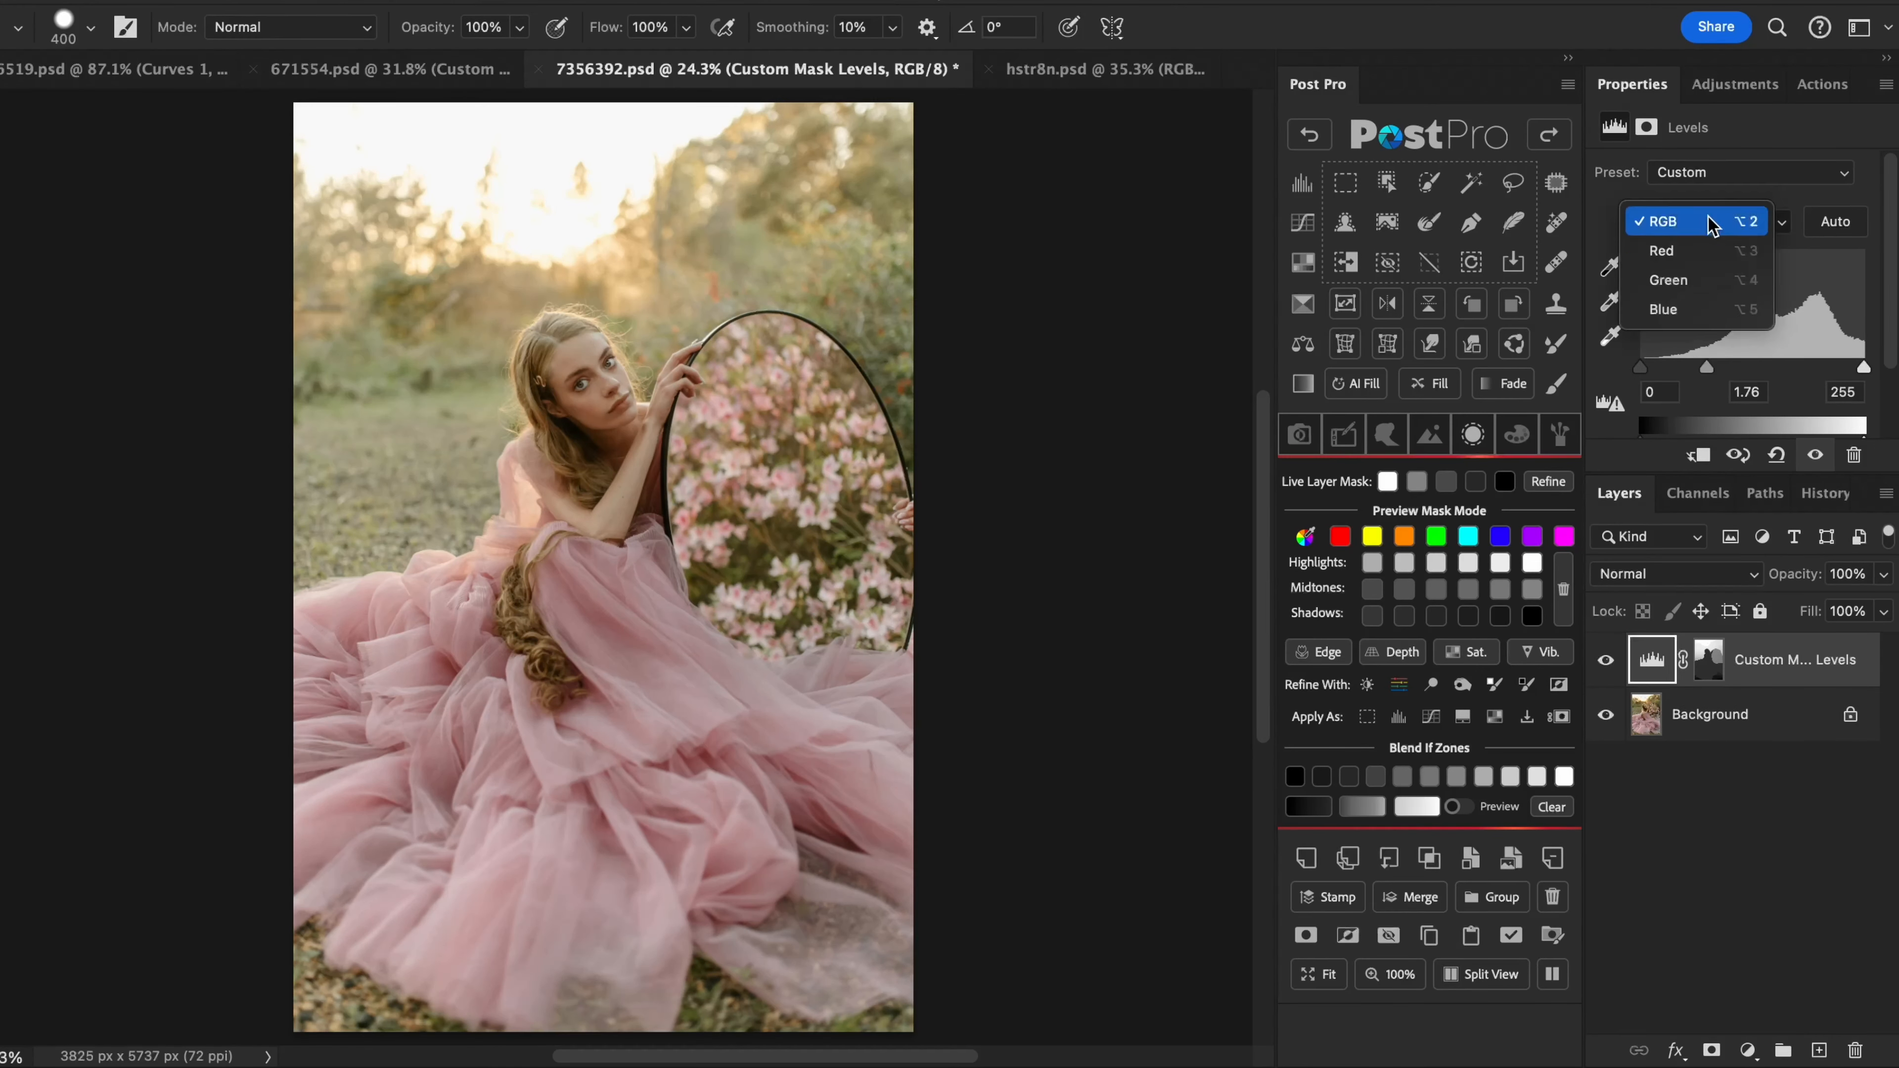
left_click(1674, 247)
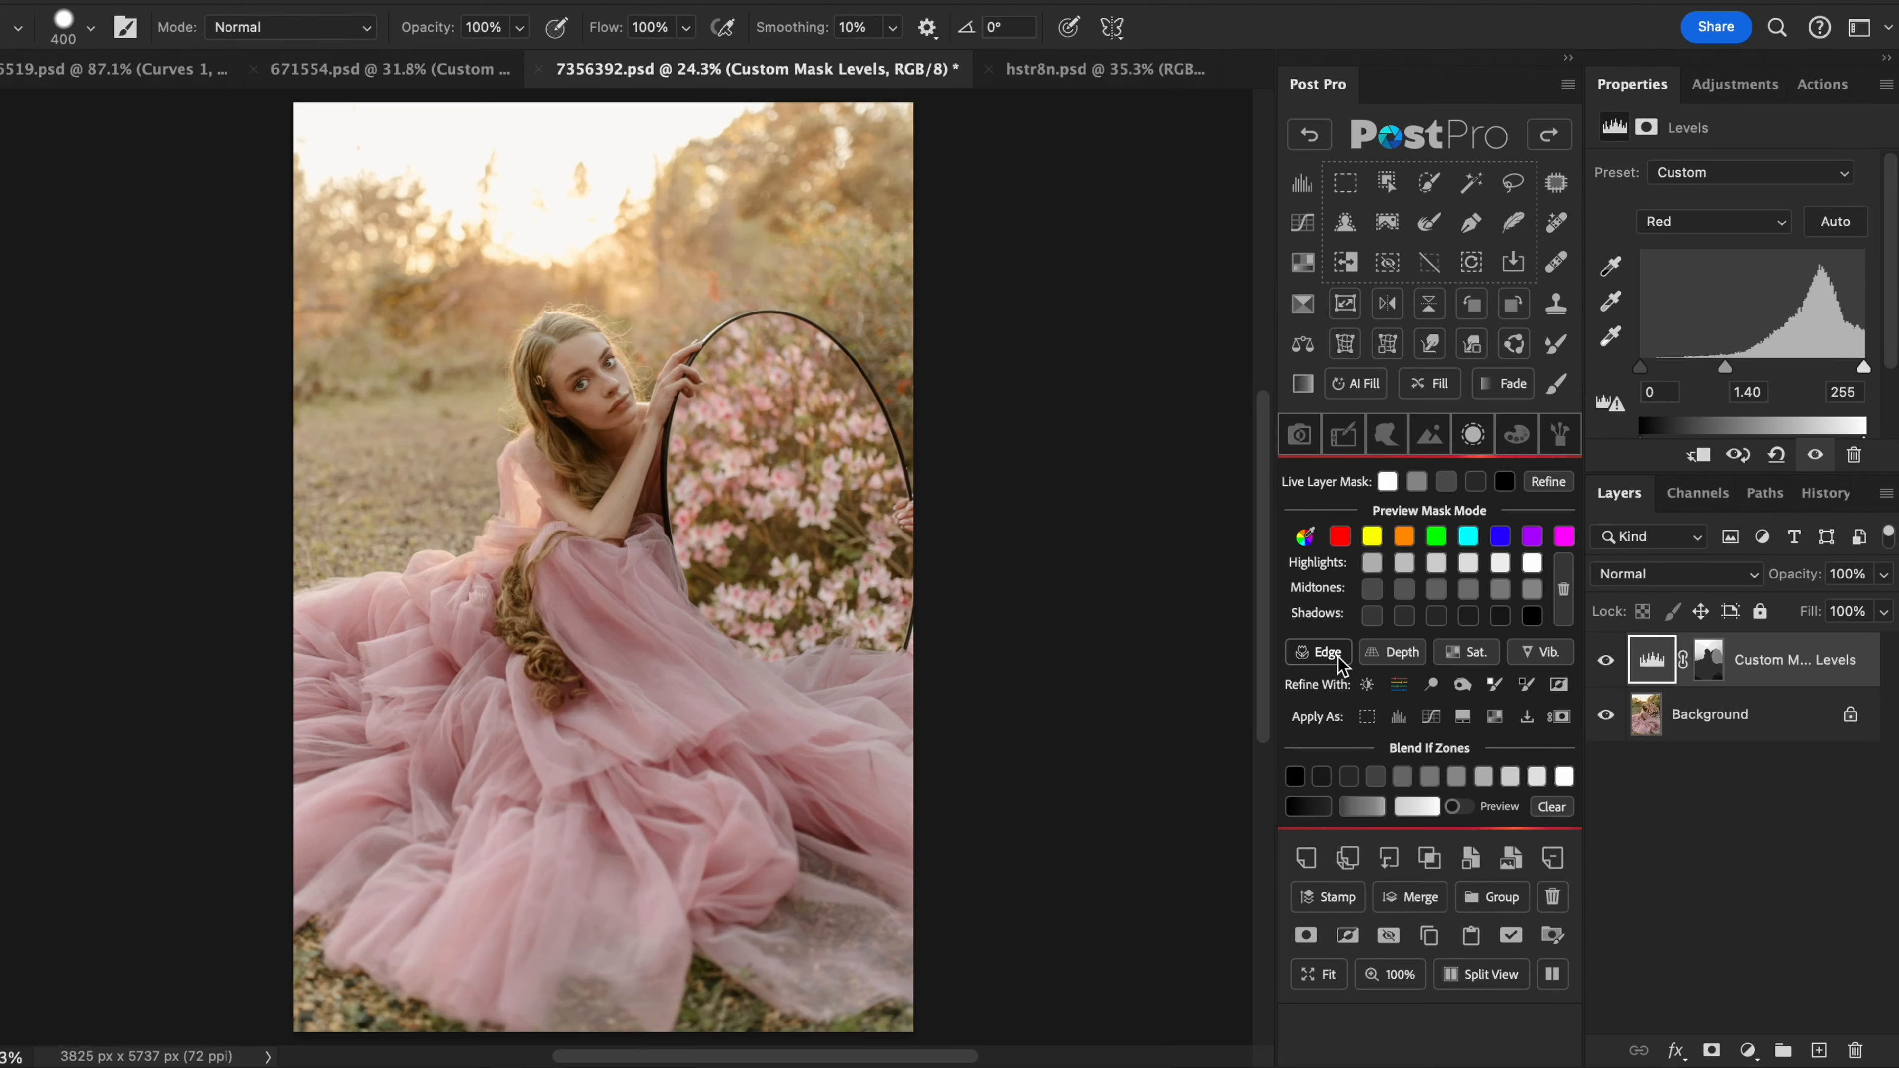
Step: Close the pink dress portrait, the autumn road and the leopard documents without saving them
left_click(539, 69)
key("super+d")
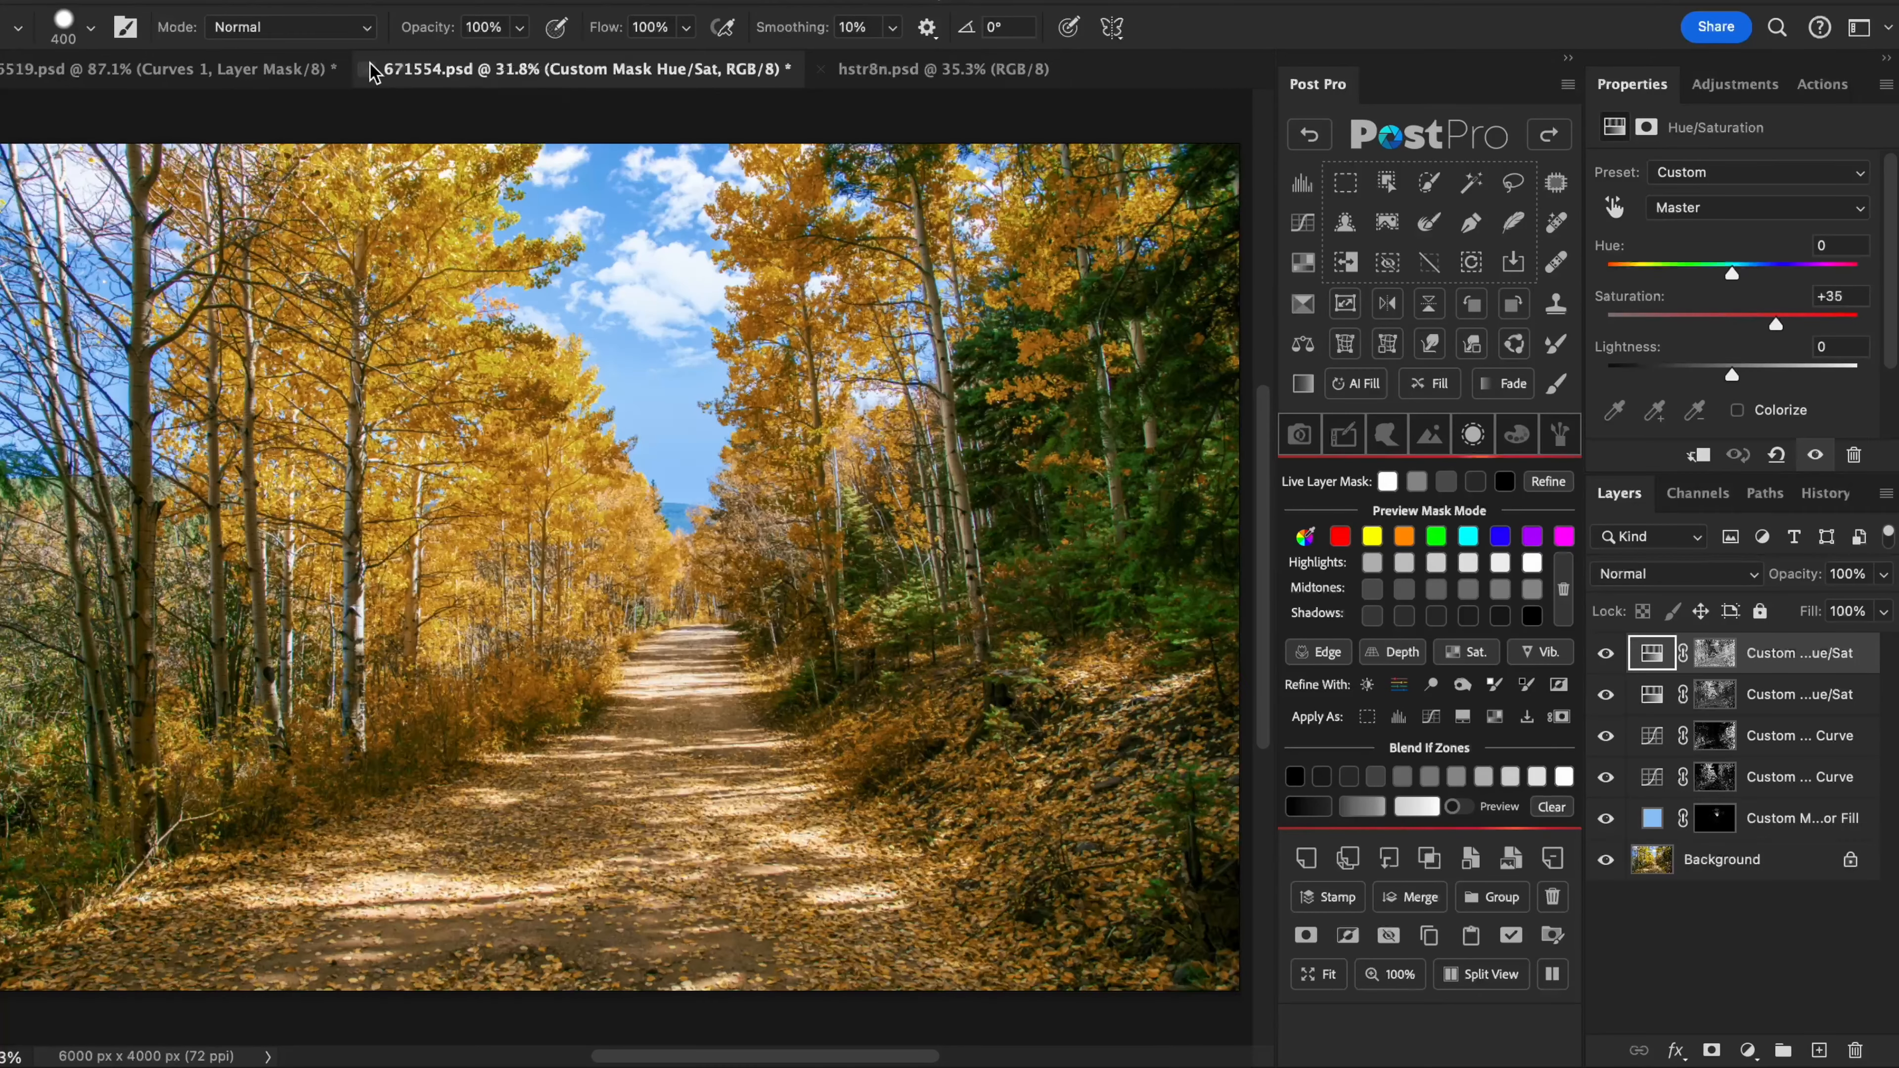
left_click(368, 69)
key("super+d")
key("super+w")
key("super+d")
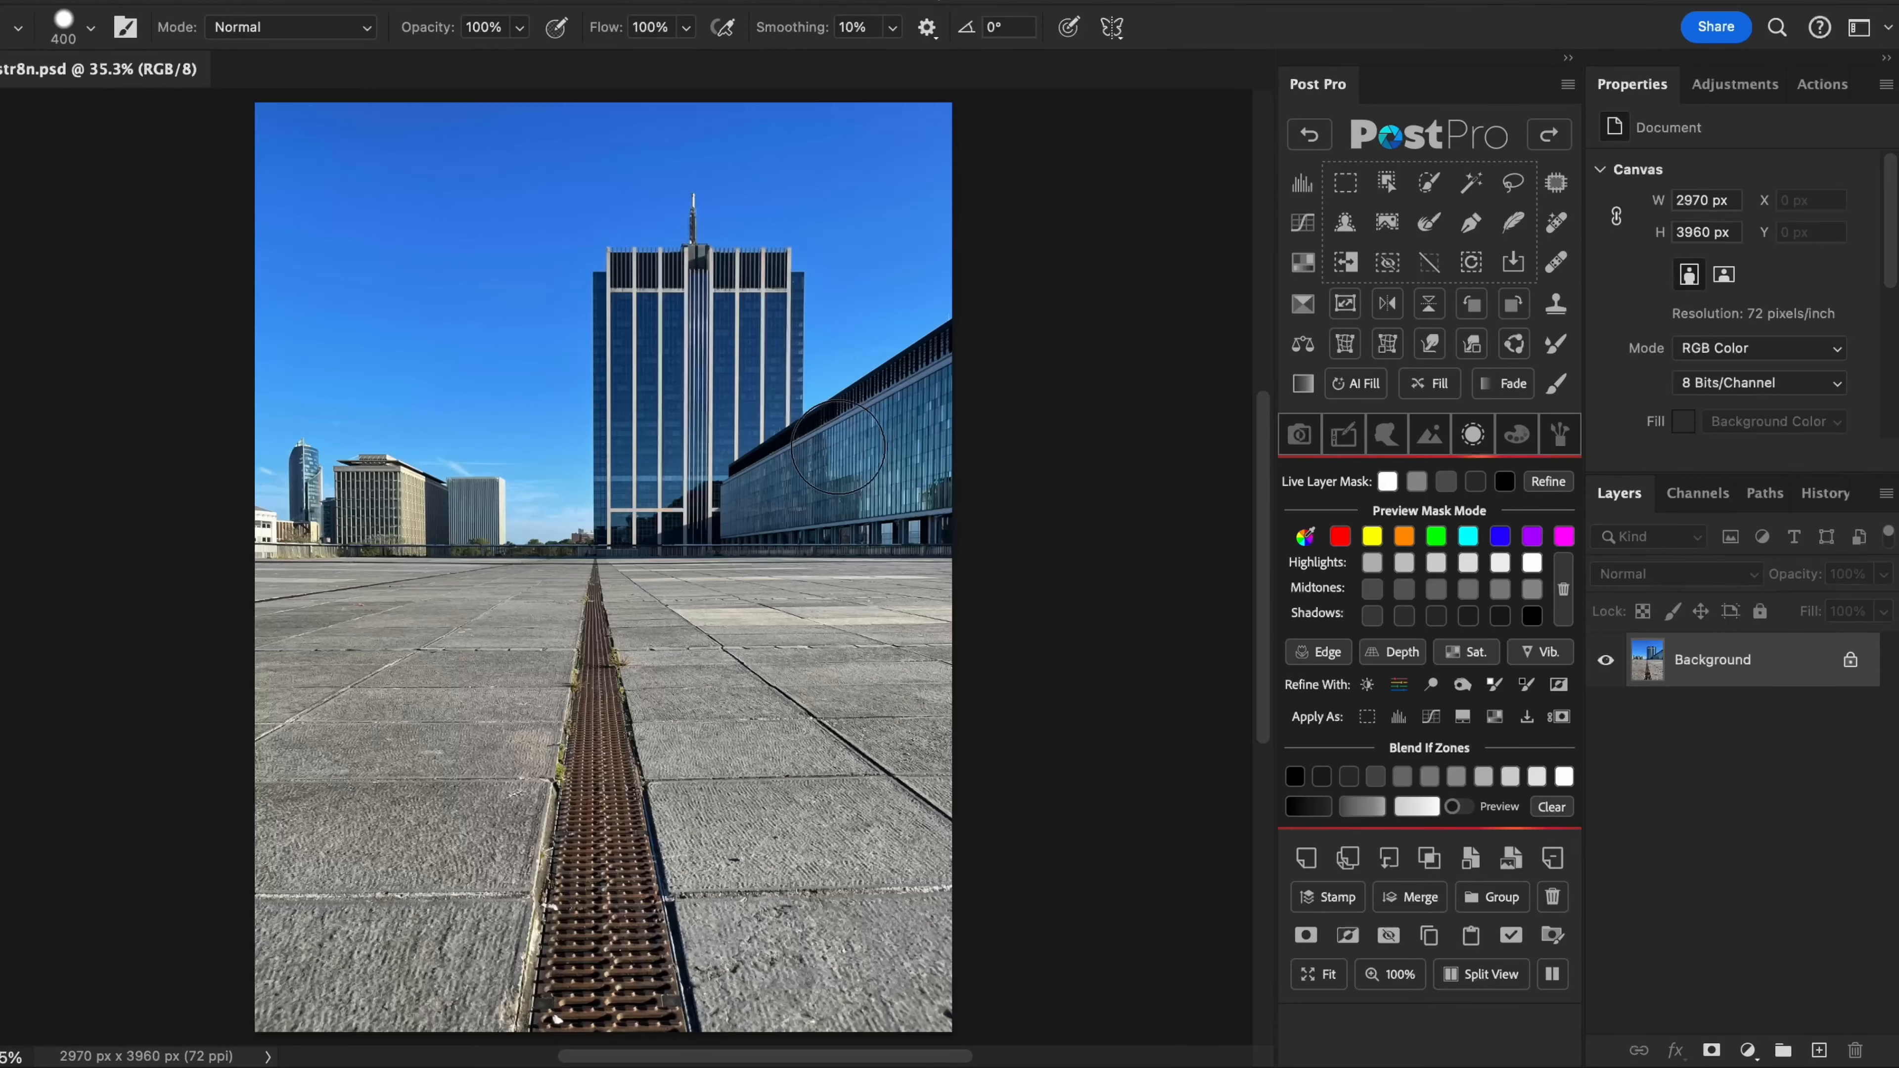
Step: Create an edge mask of the plaza photo, apply it as a selection and deselect it
left_click(1339, 656)
left_click(1028, 415)
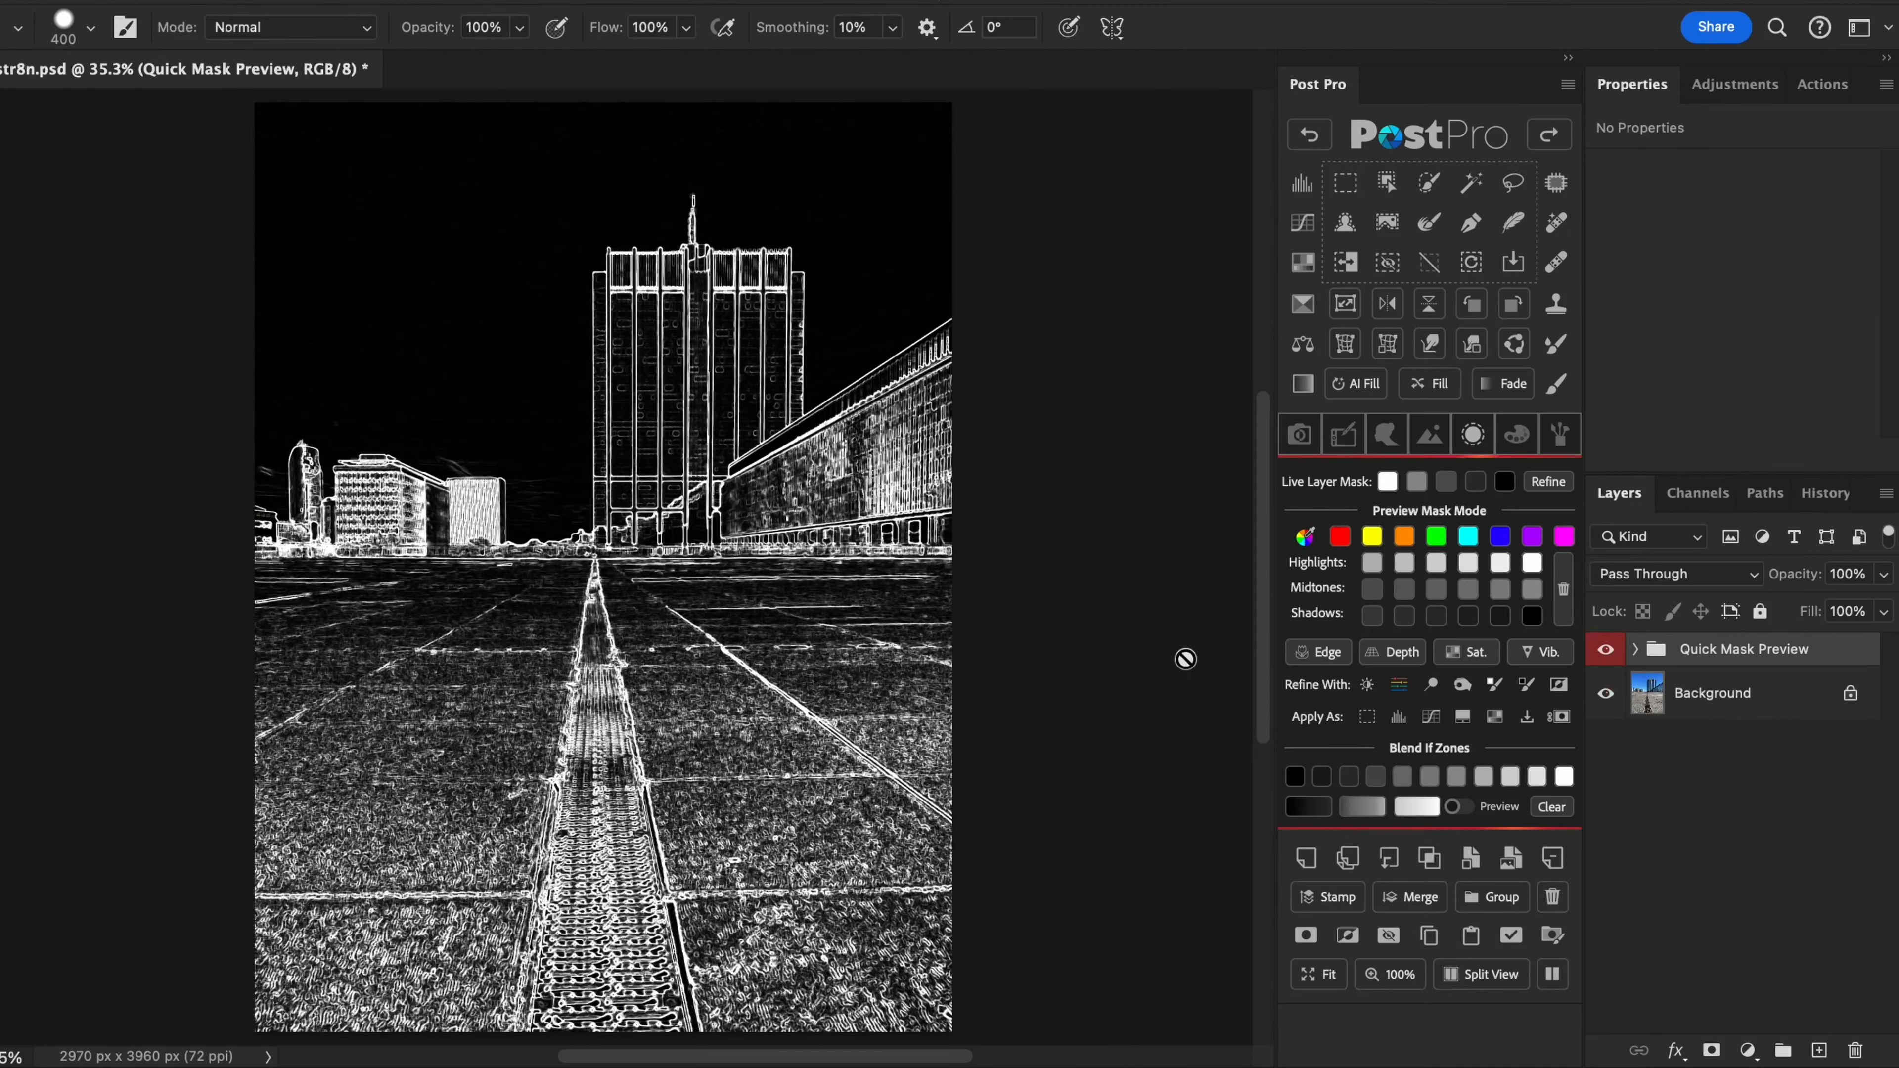
left_click(1368, 718)
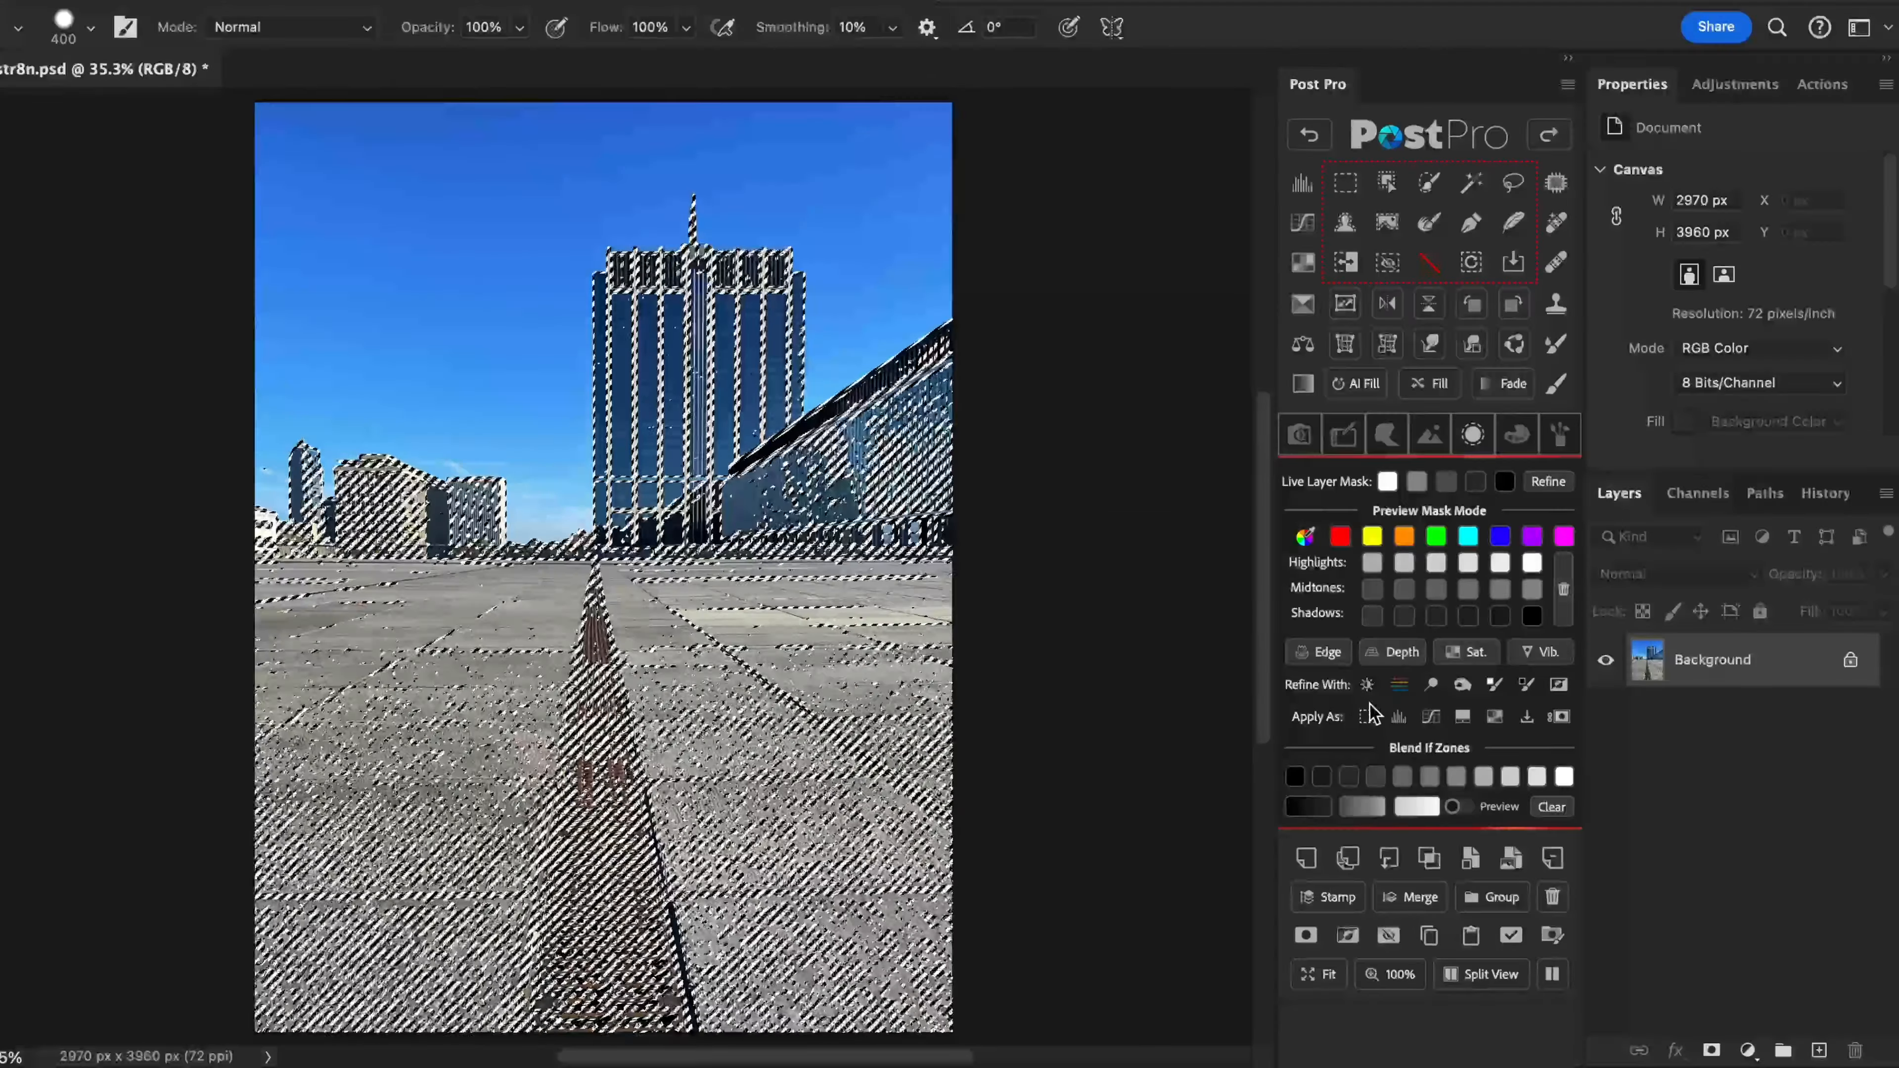
left_click(1429, 263)
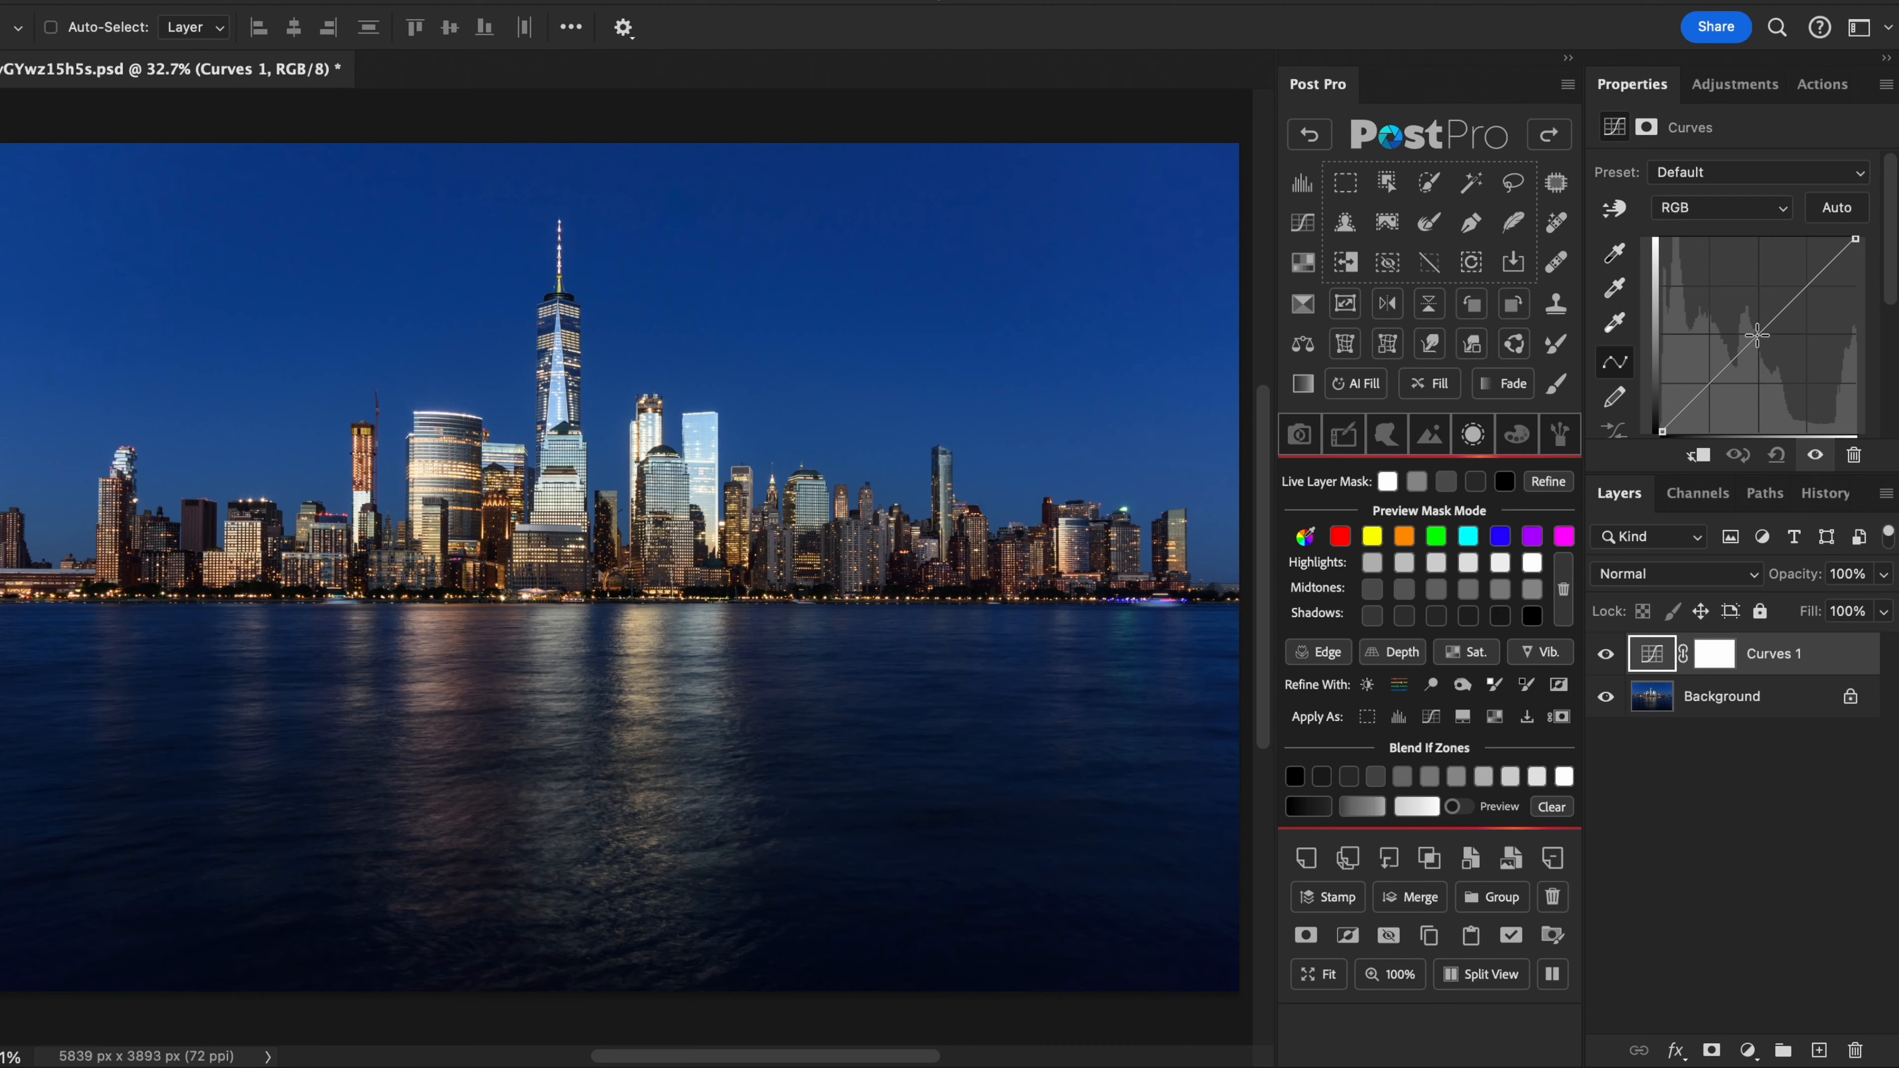
Step: Lower the skyline's Curves 1 midtones, restrict the layer to the brightest Blend If zones and turn on the zone preview
left_click_drag(1758, 336, 1775, 367)
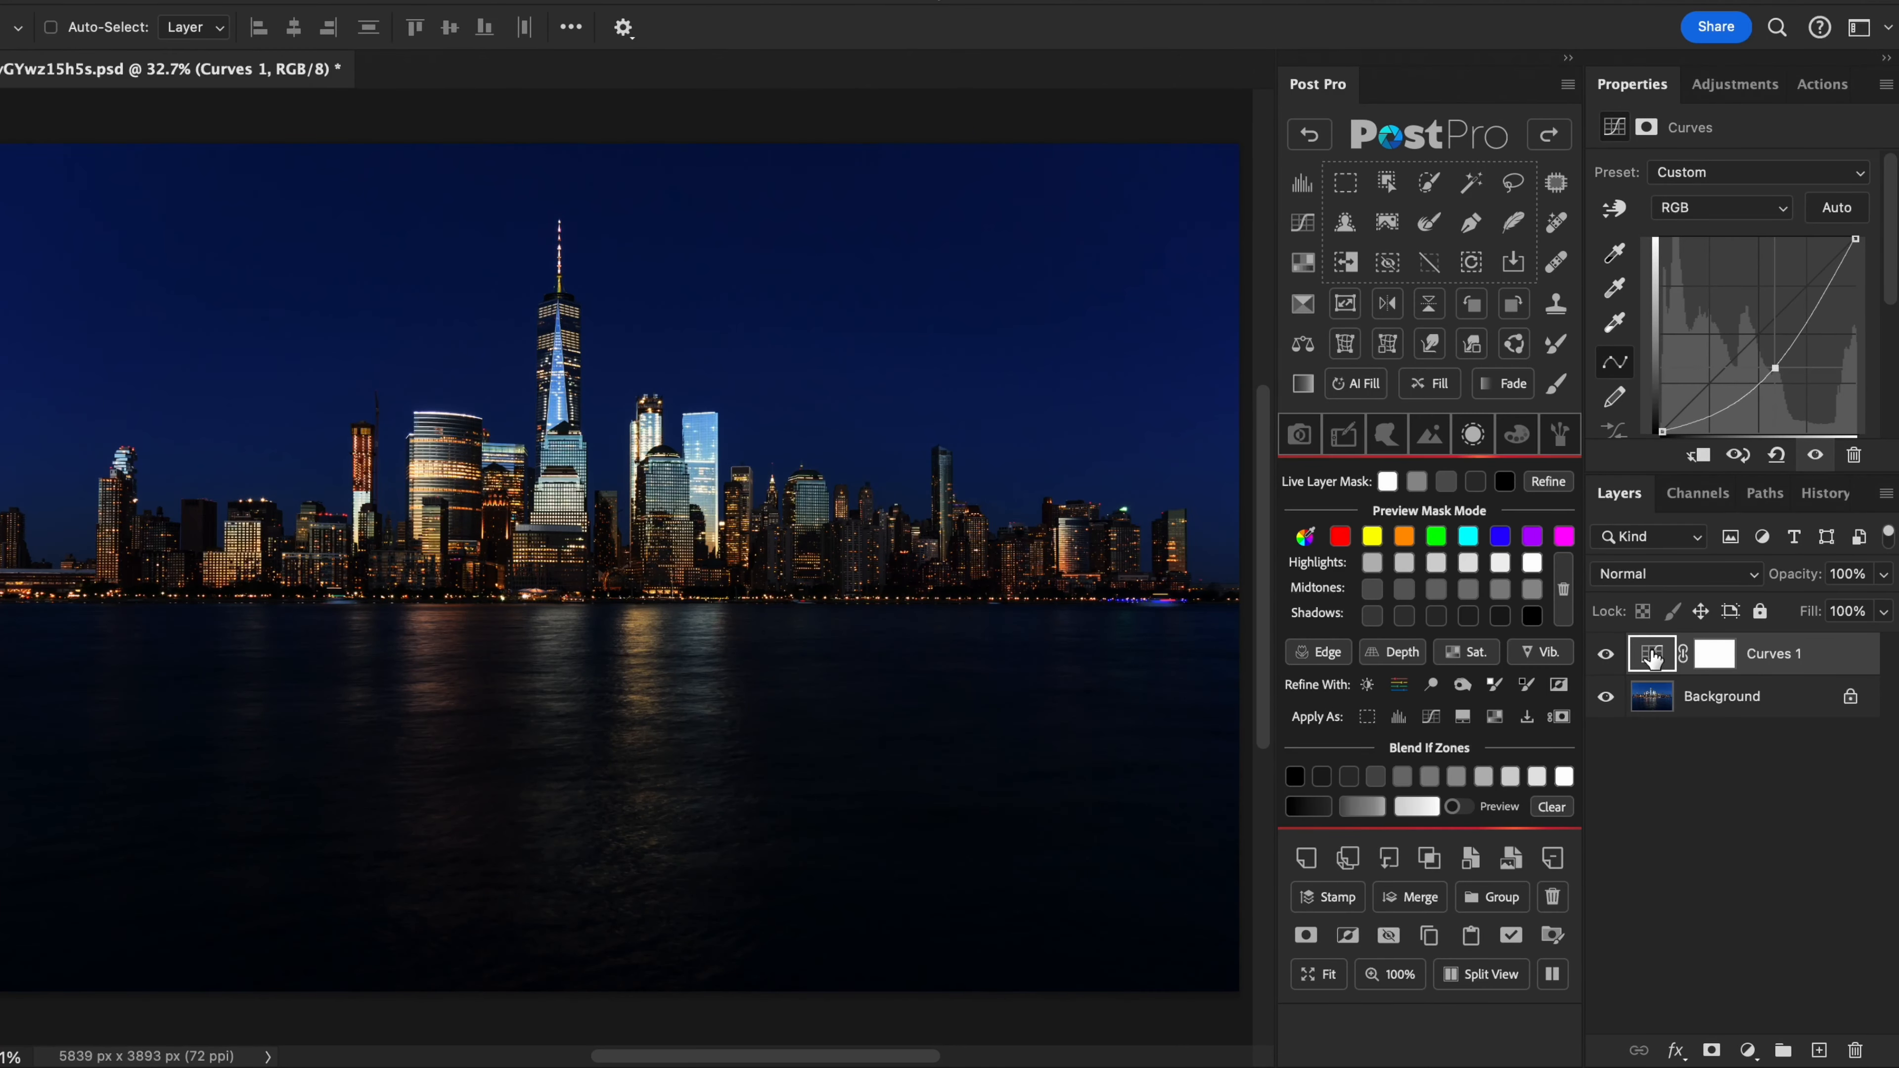
left_click(1563, 777)
left_click(1538, 778)
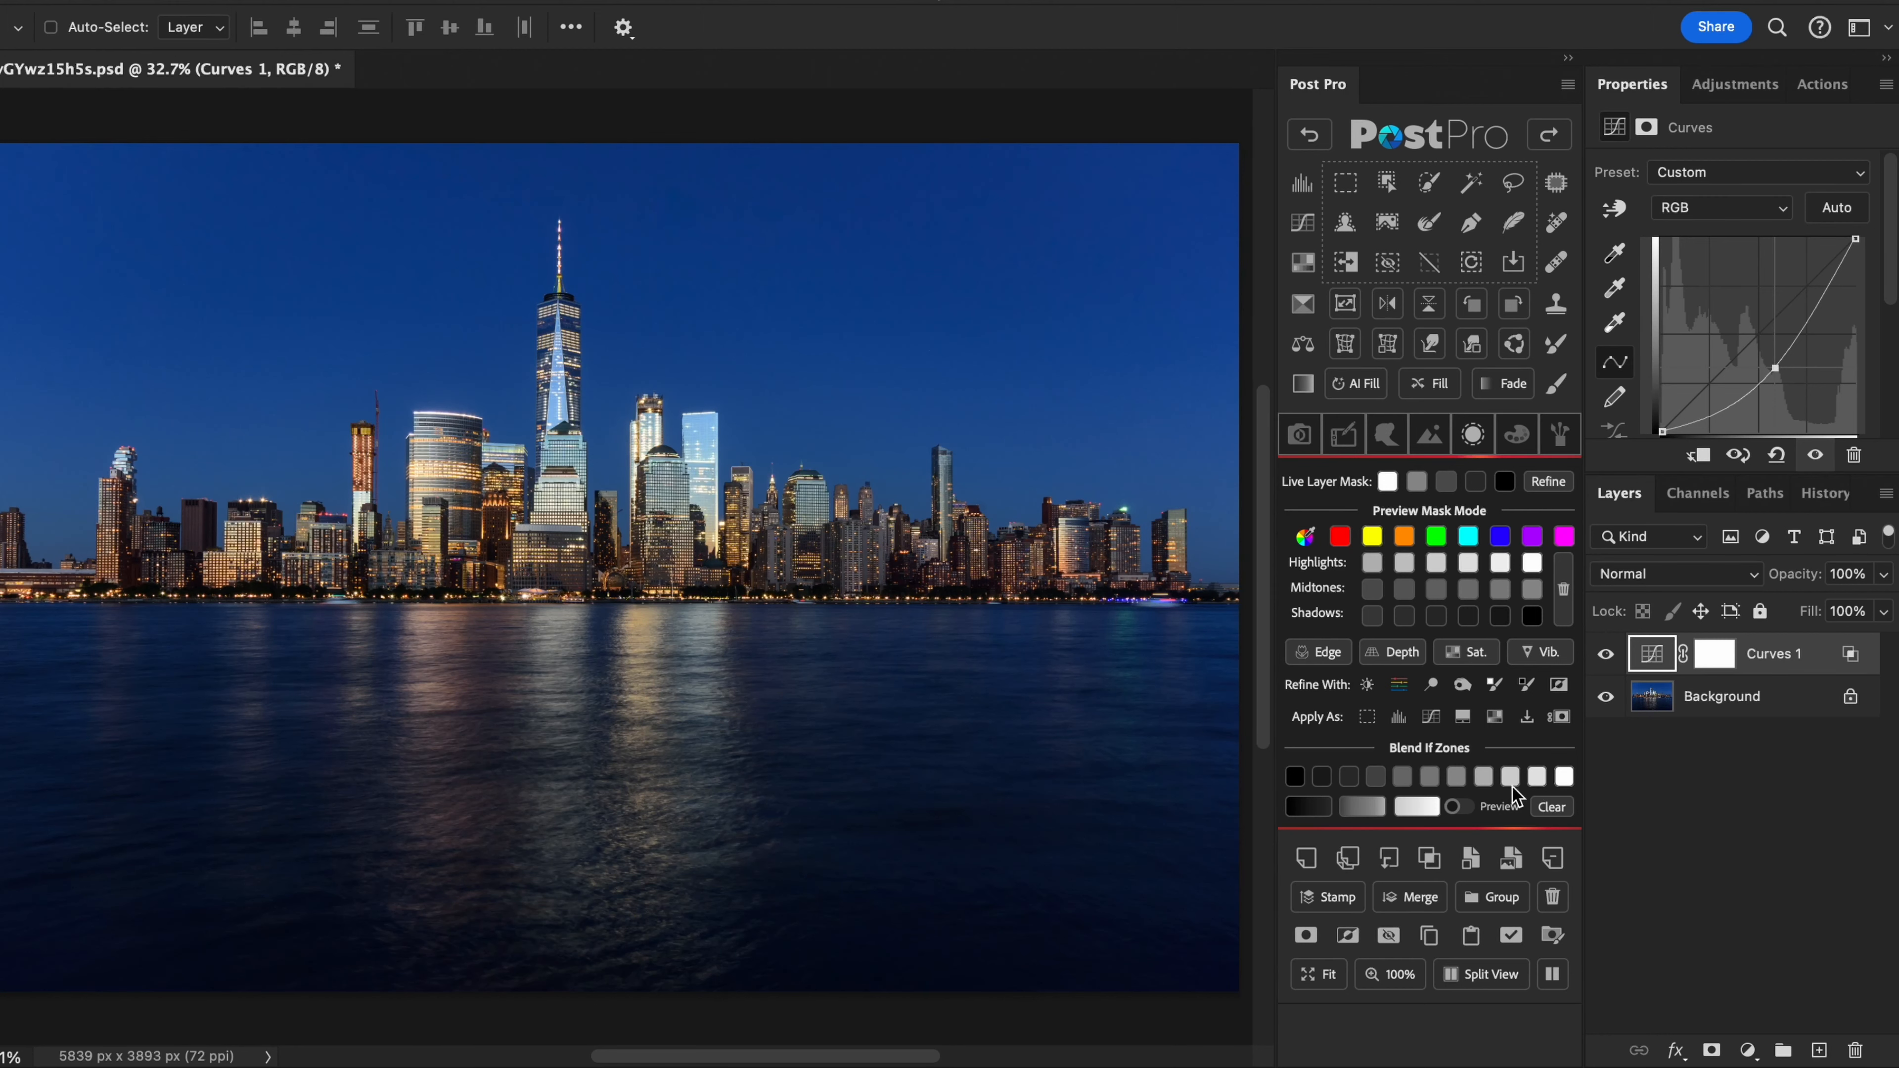
left_click(1459, 807)
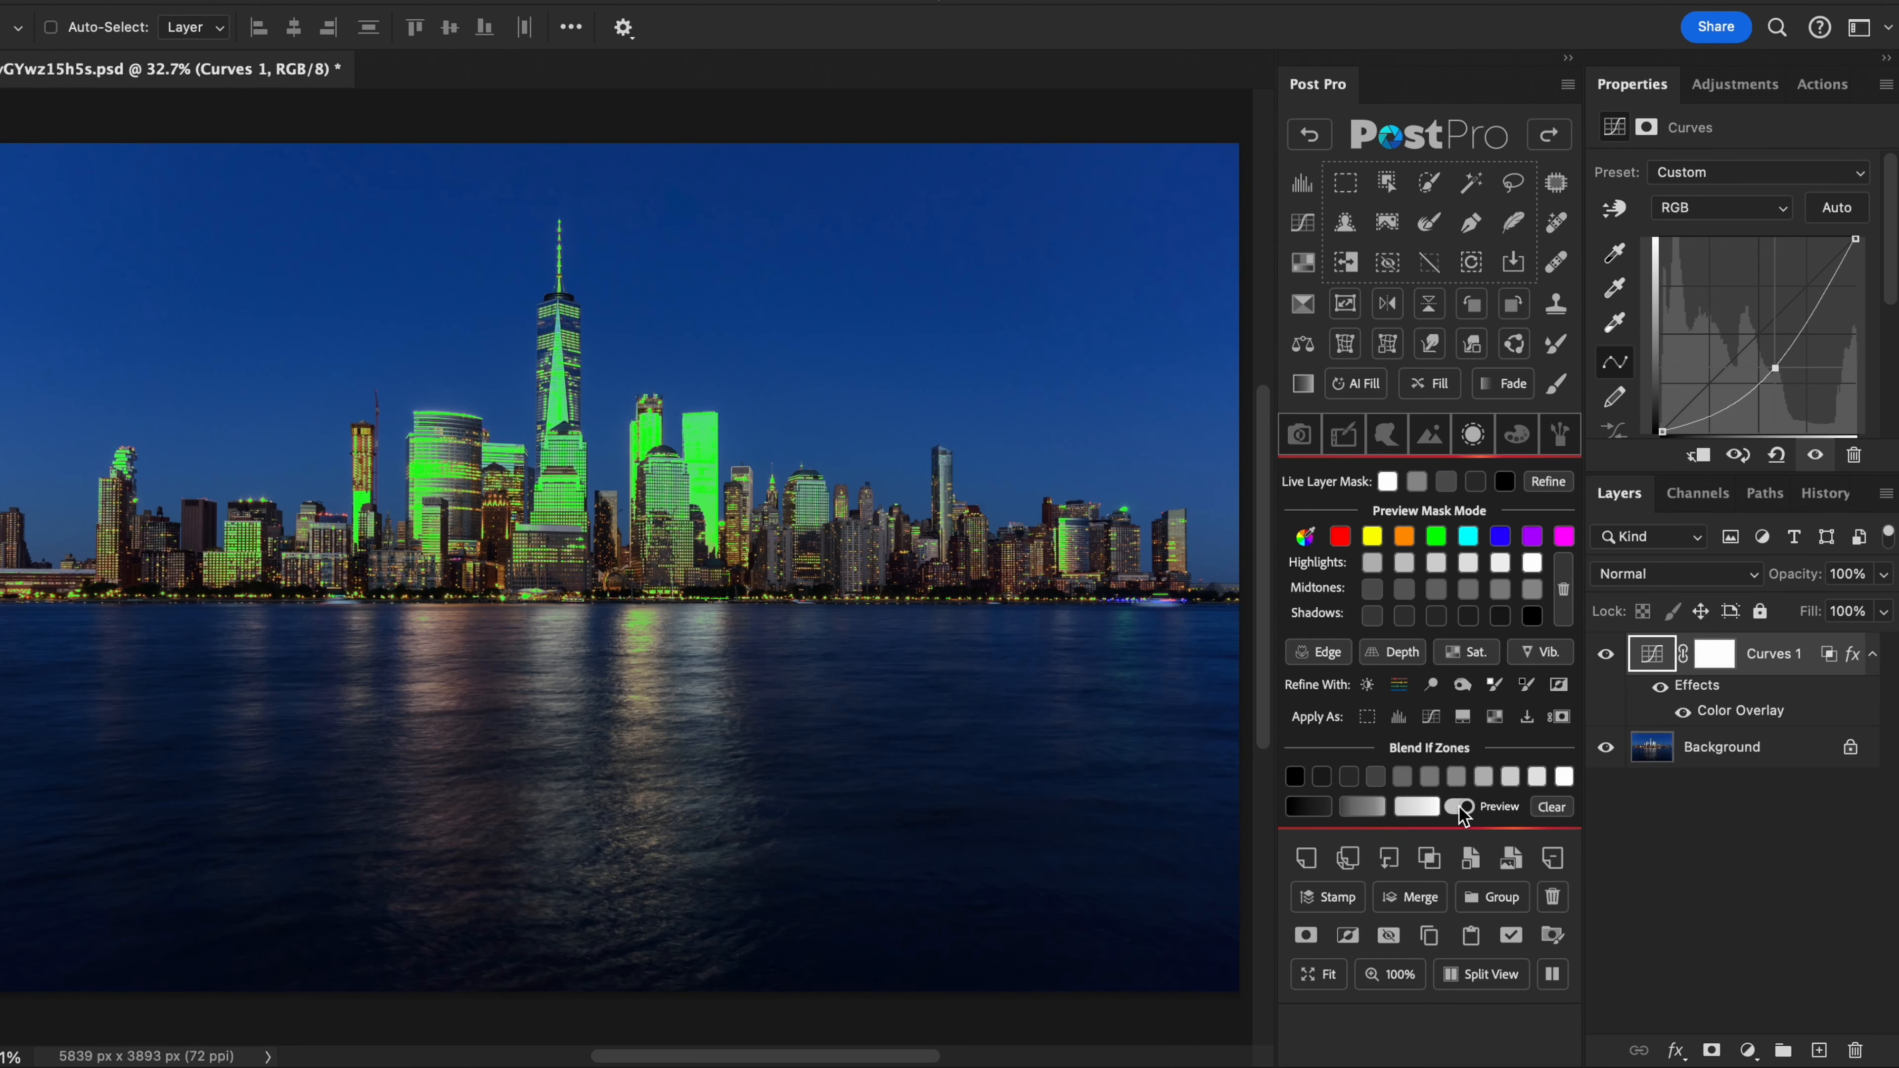
Step: Try the harder-transition variants of the light Blend If zones on Curves 1, turn off the zone preview and compare the layer hidden and shown
left_click(1505, 779)
left_click(1482, 780, "alt")
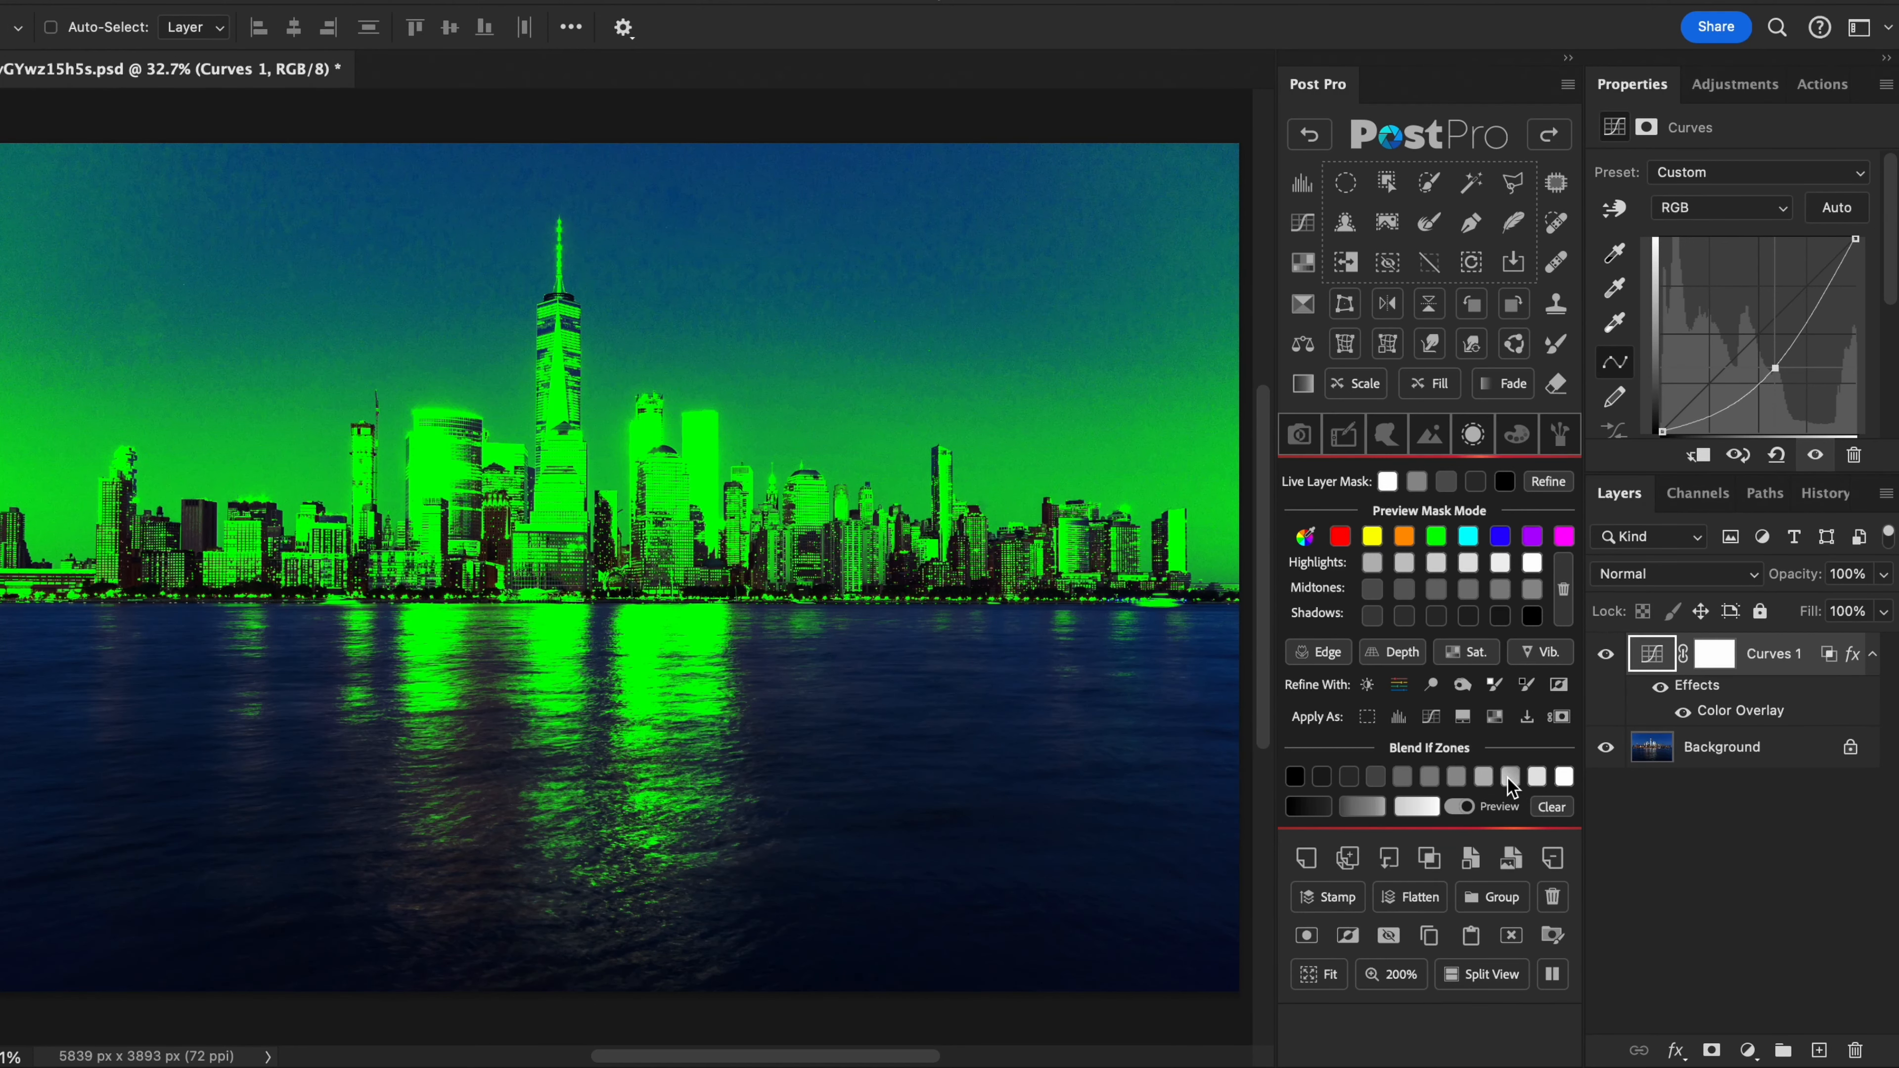
left_click(1509, 780)
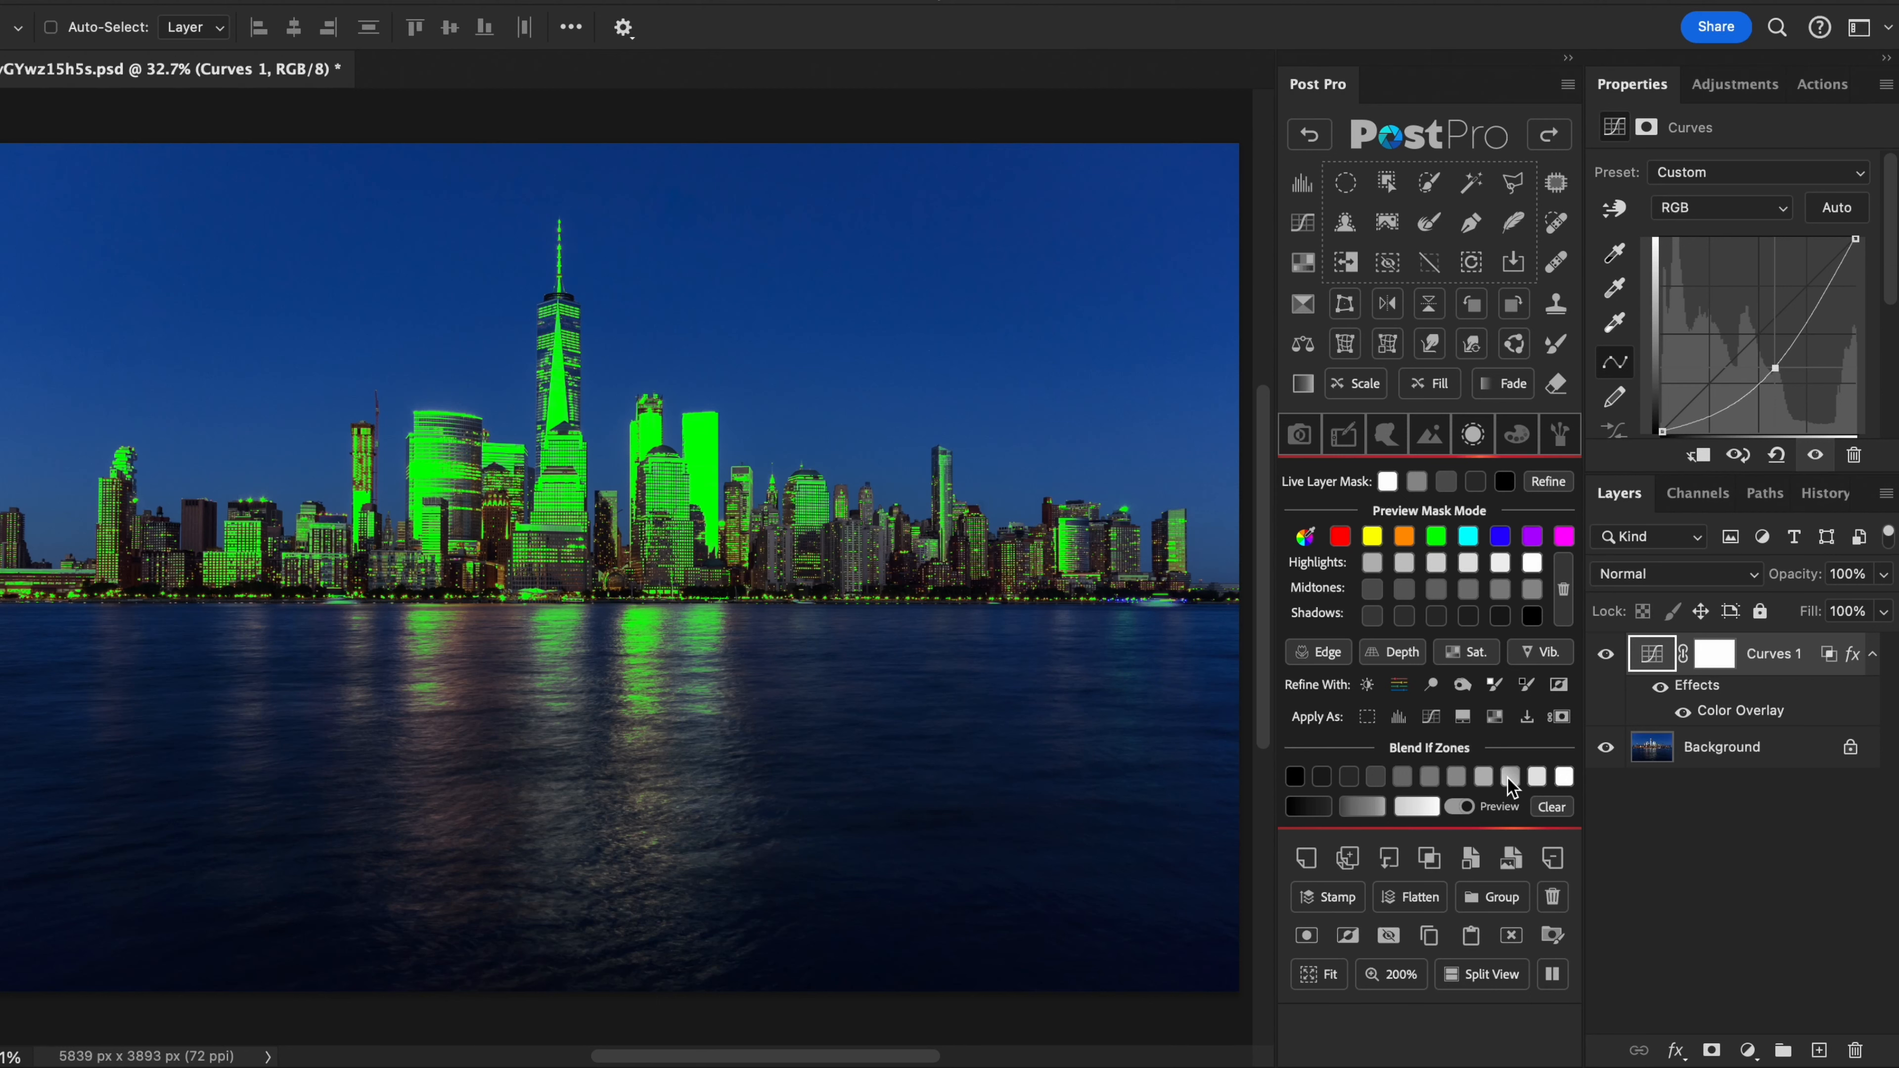
left_click(1462, 806)
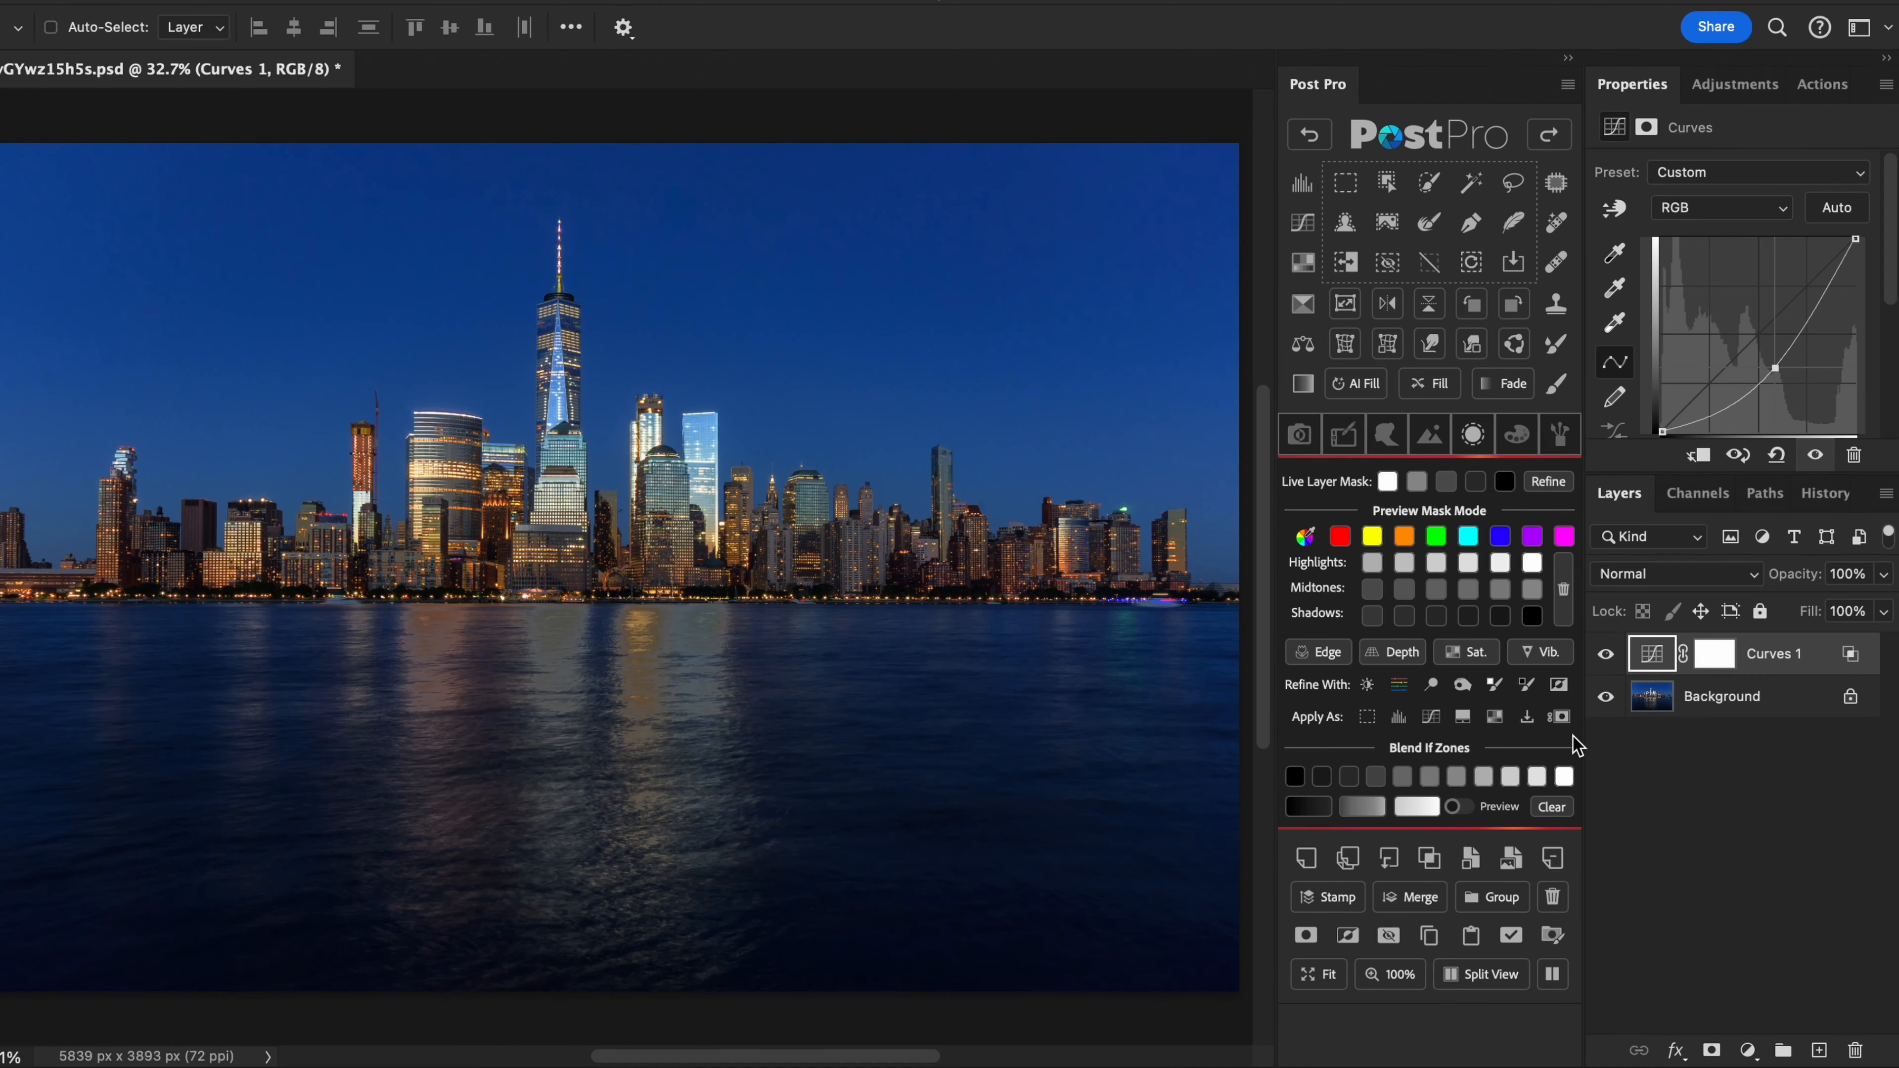
left_click(1605, 656)
left_click(1606, 655)
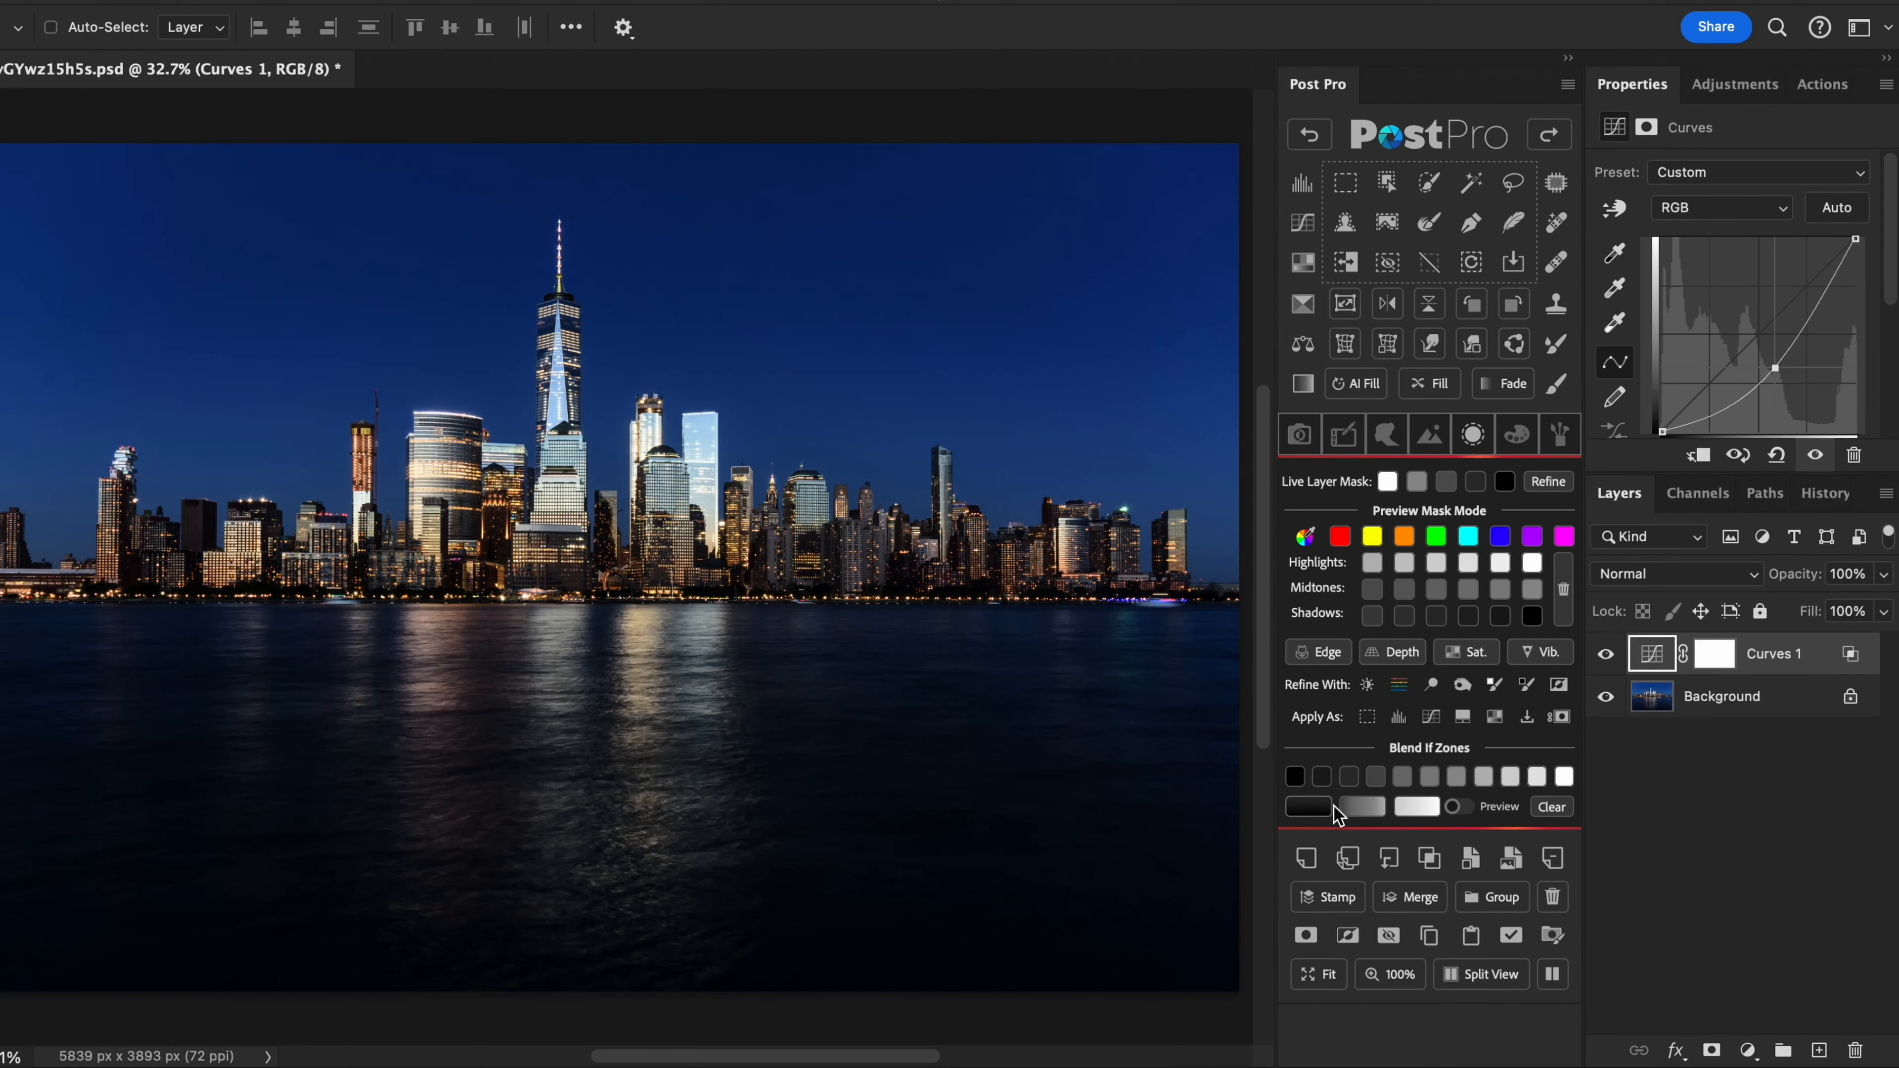
Step: Restrict Curves 1 to the full highlights Blend If range, showing and hiding the zone preview to check its coverage
left_click(1355, 808)
left_click(1417, 809)
left_click(1458, 807)
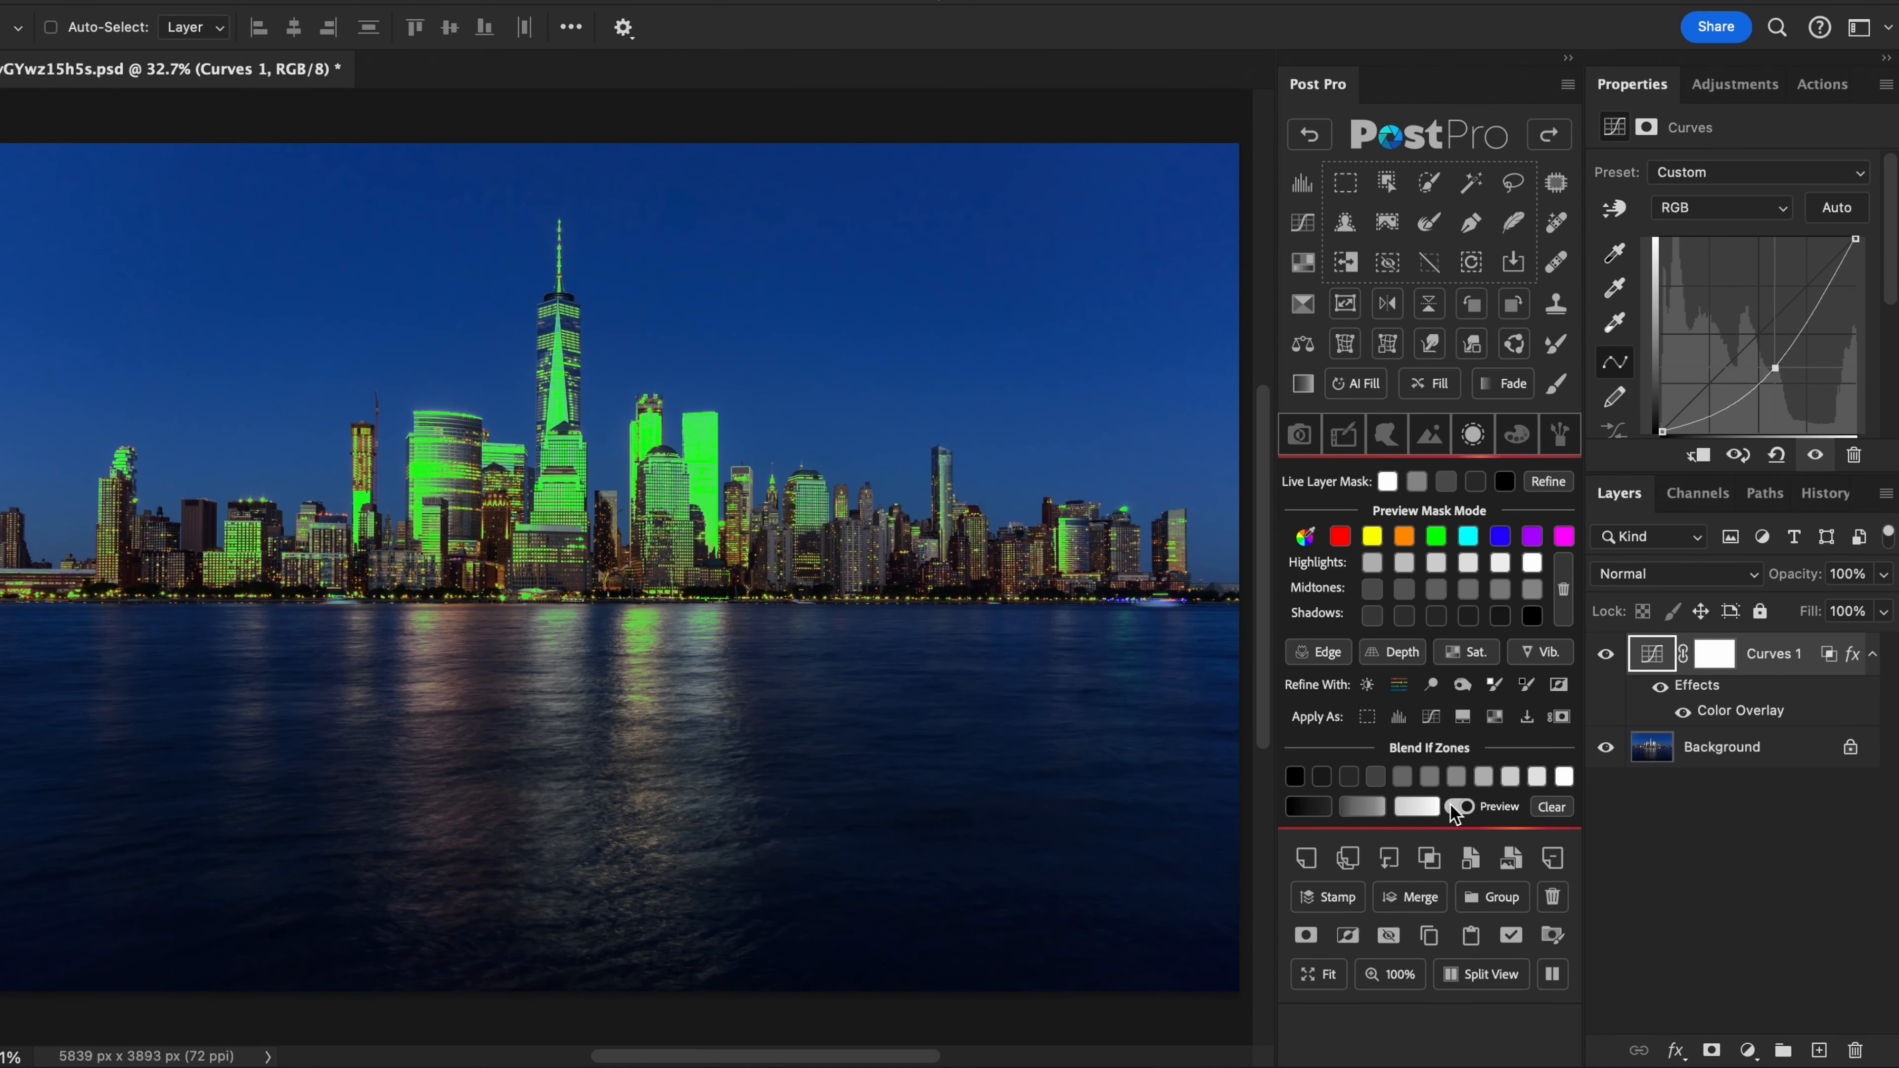
left_click(1458, 806)
Step: Restrict Curves 1 to the midtones Blend If range, preview it and try its harder-transition variant
left_click(1364, 808)
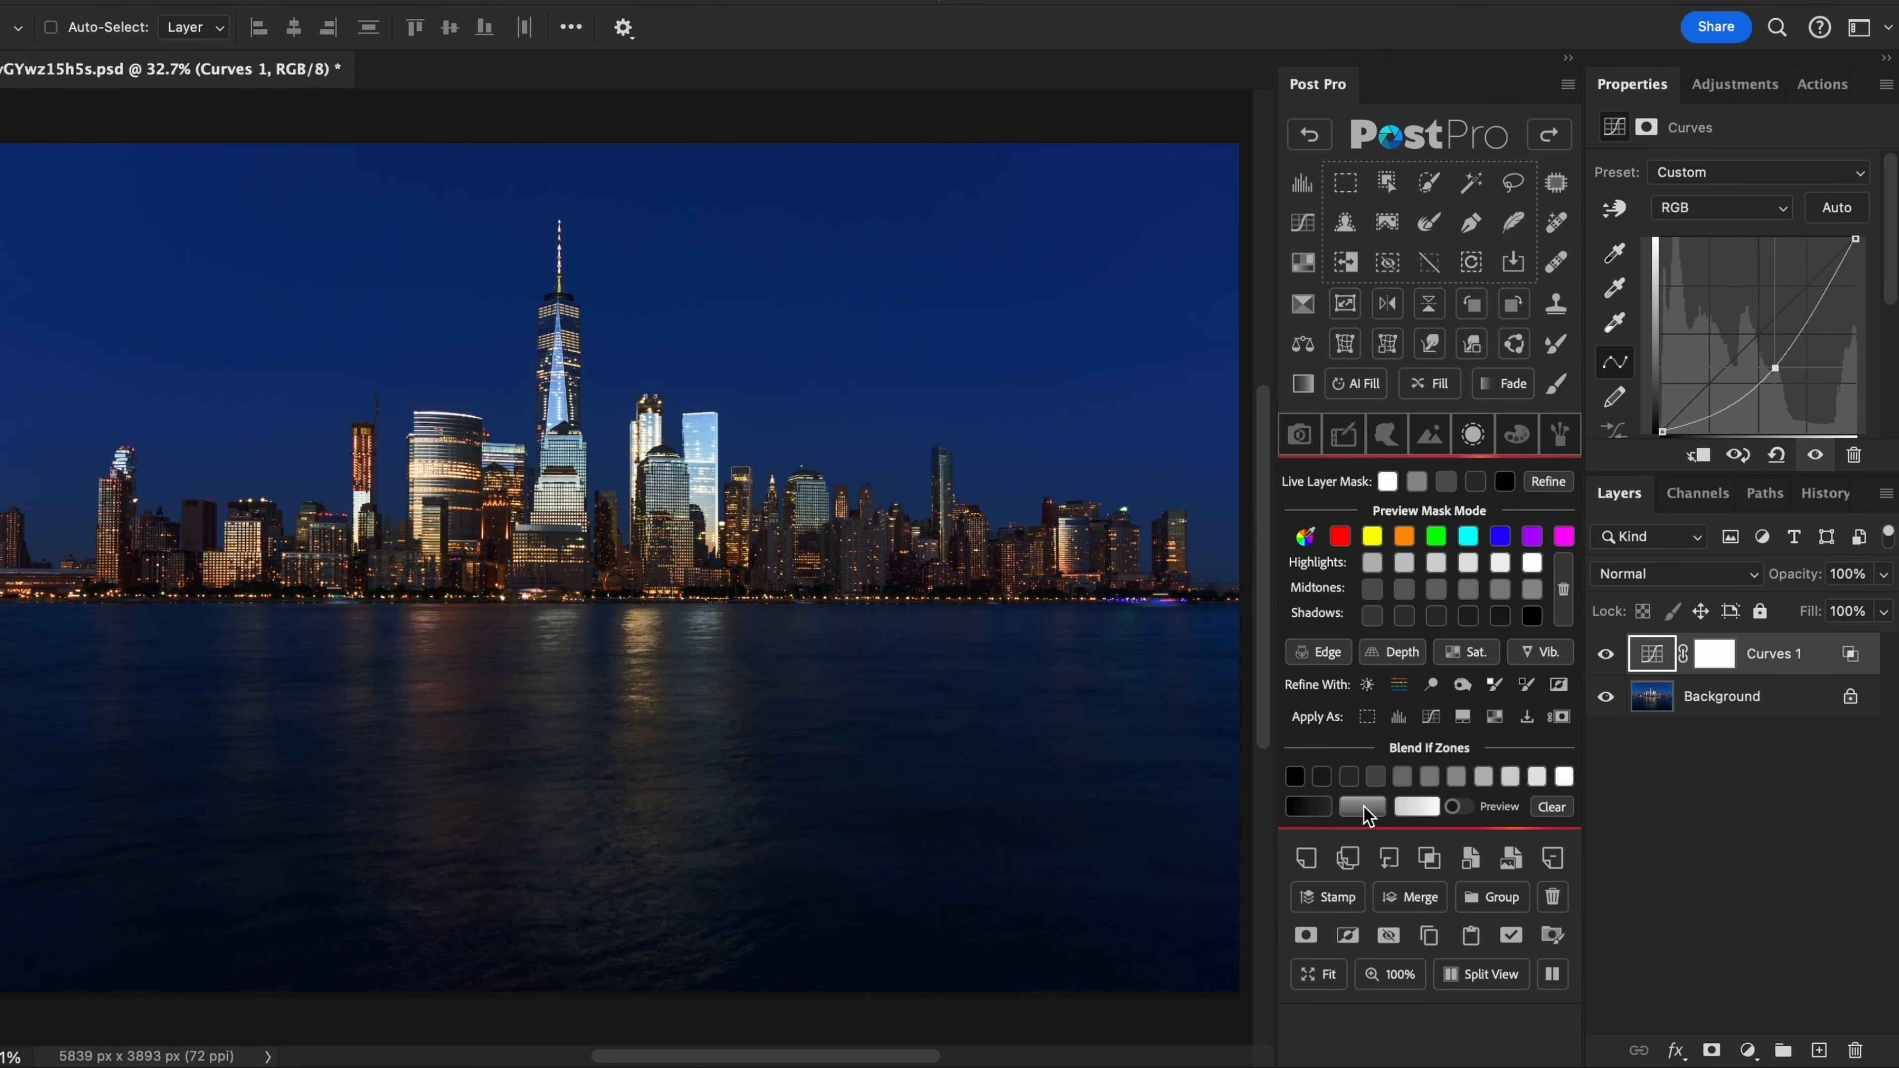
left_click(1458, 807)
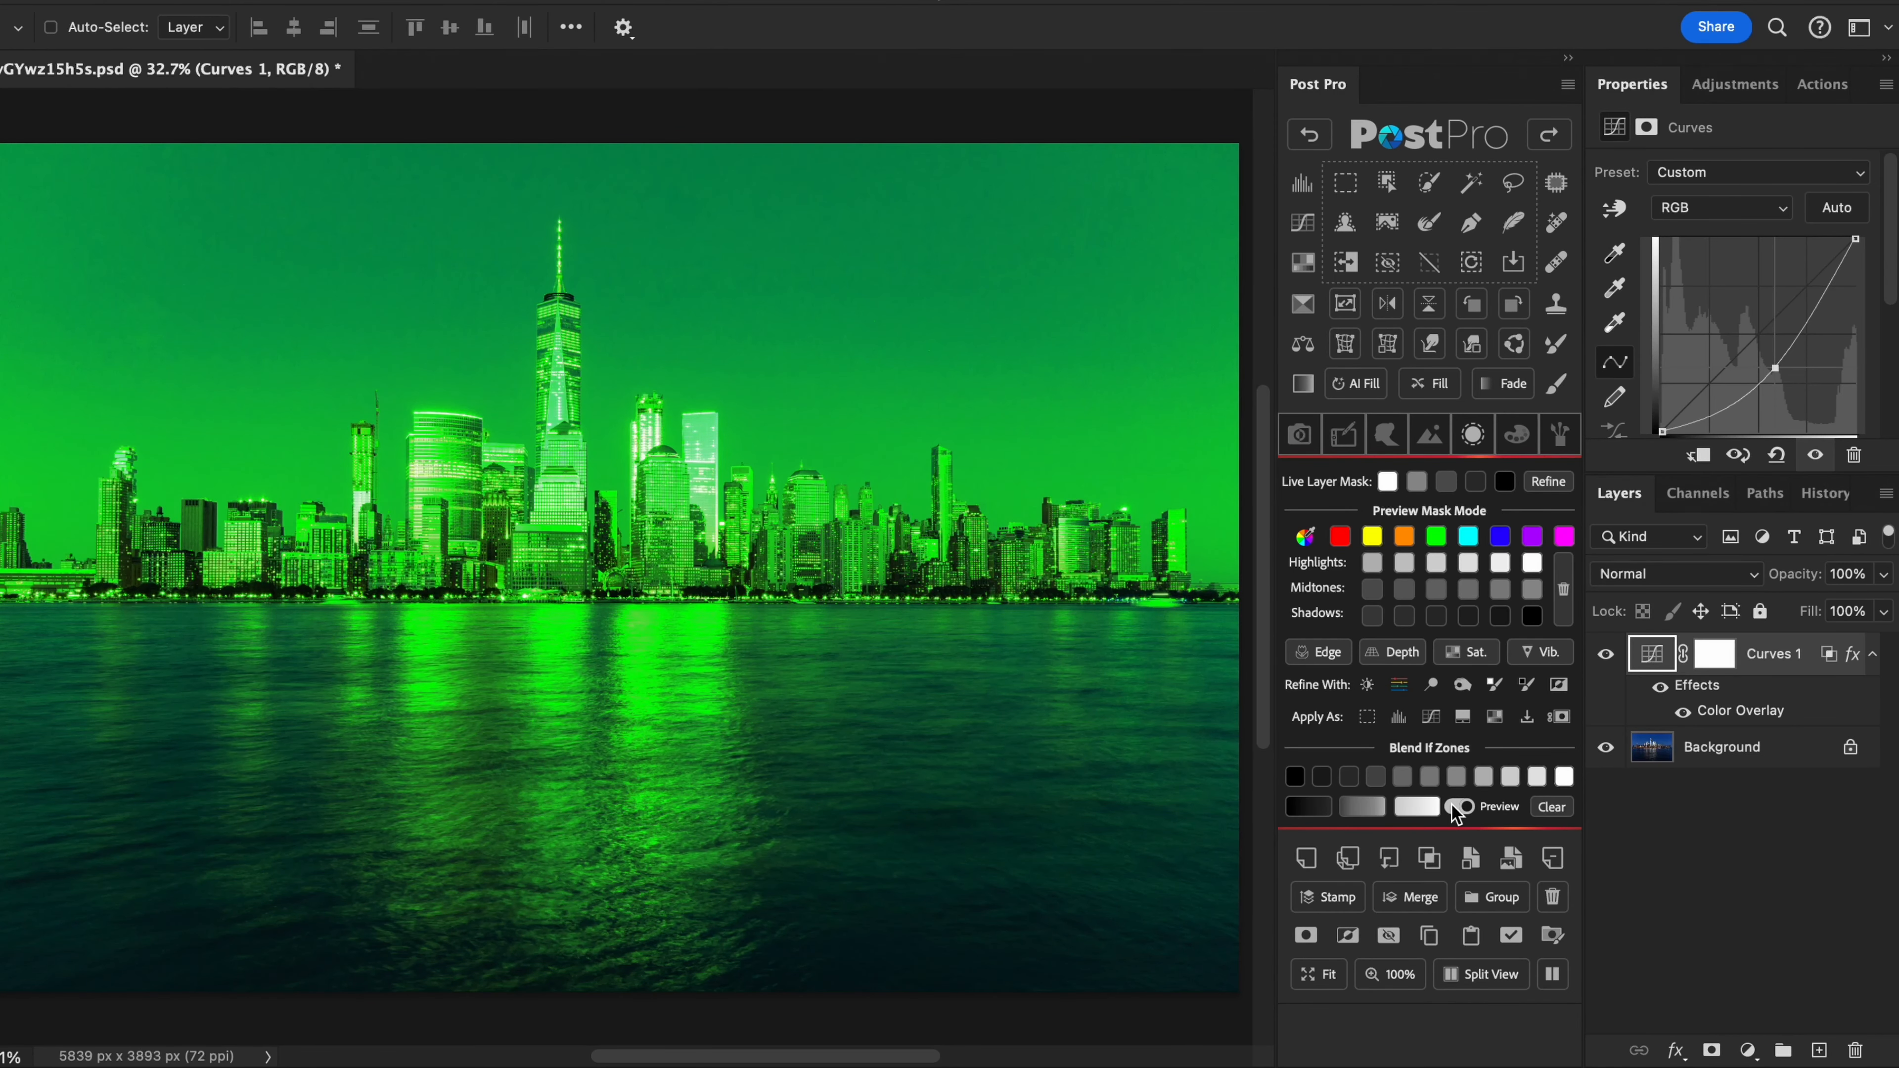
left_click(1363, 812)
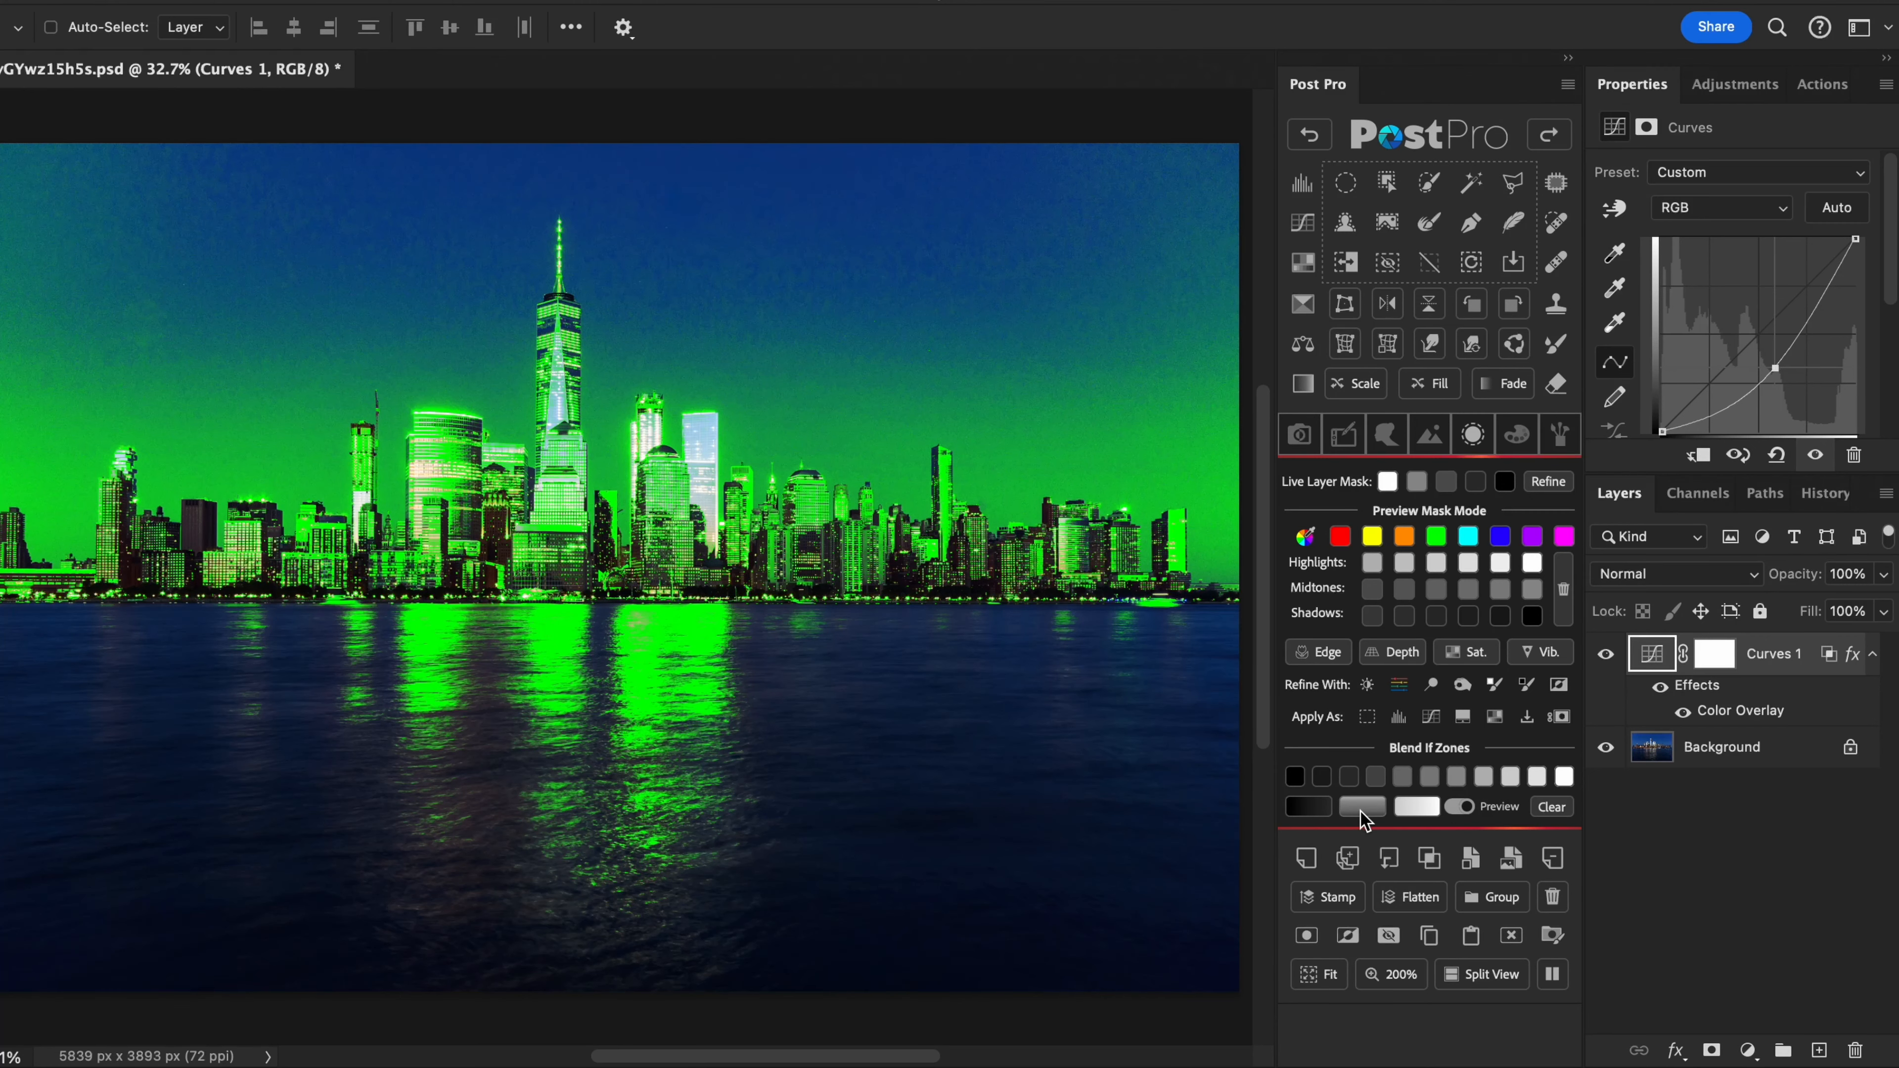
key("alt")
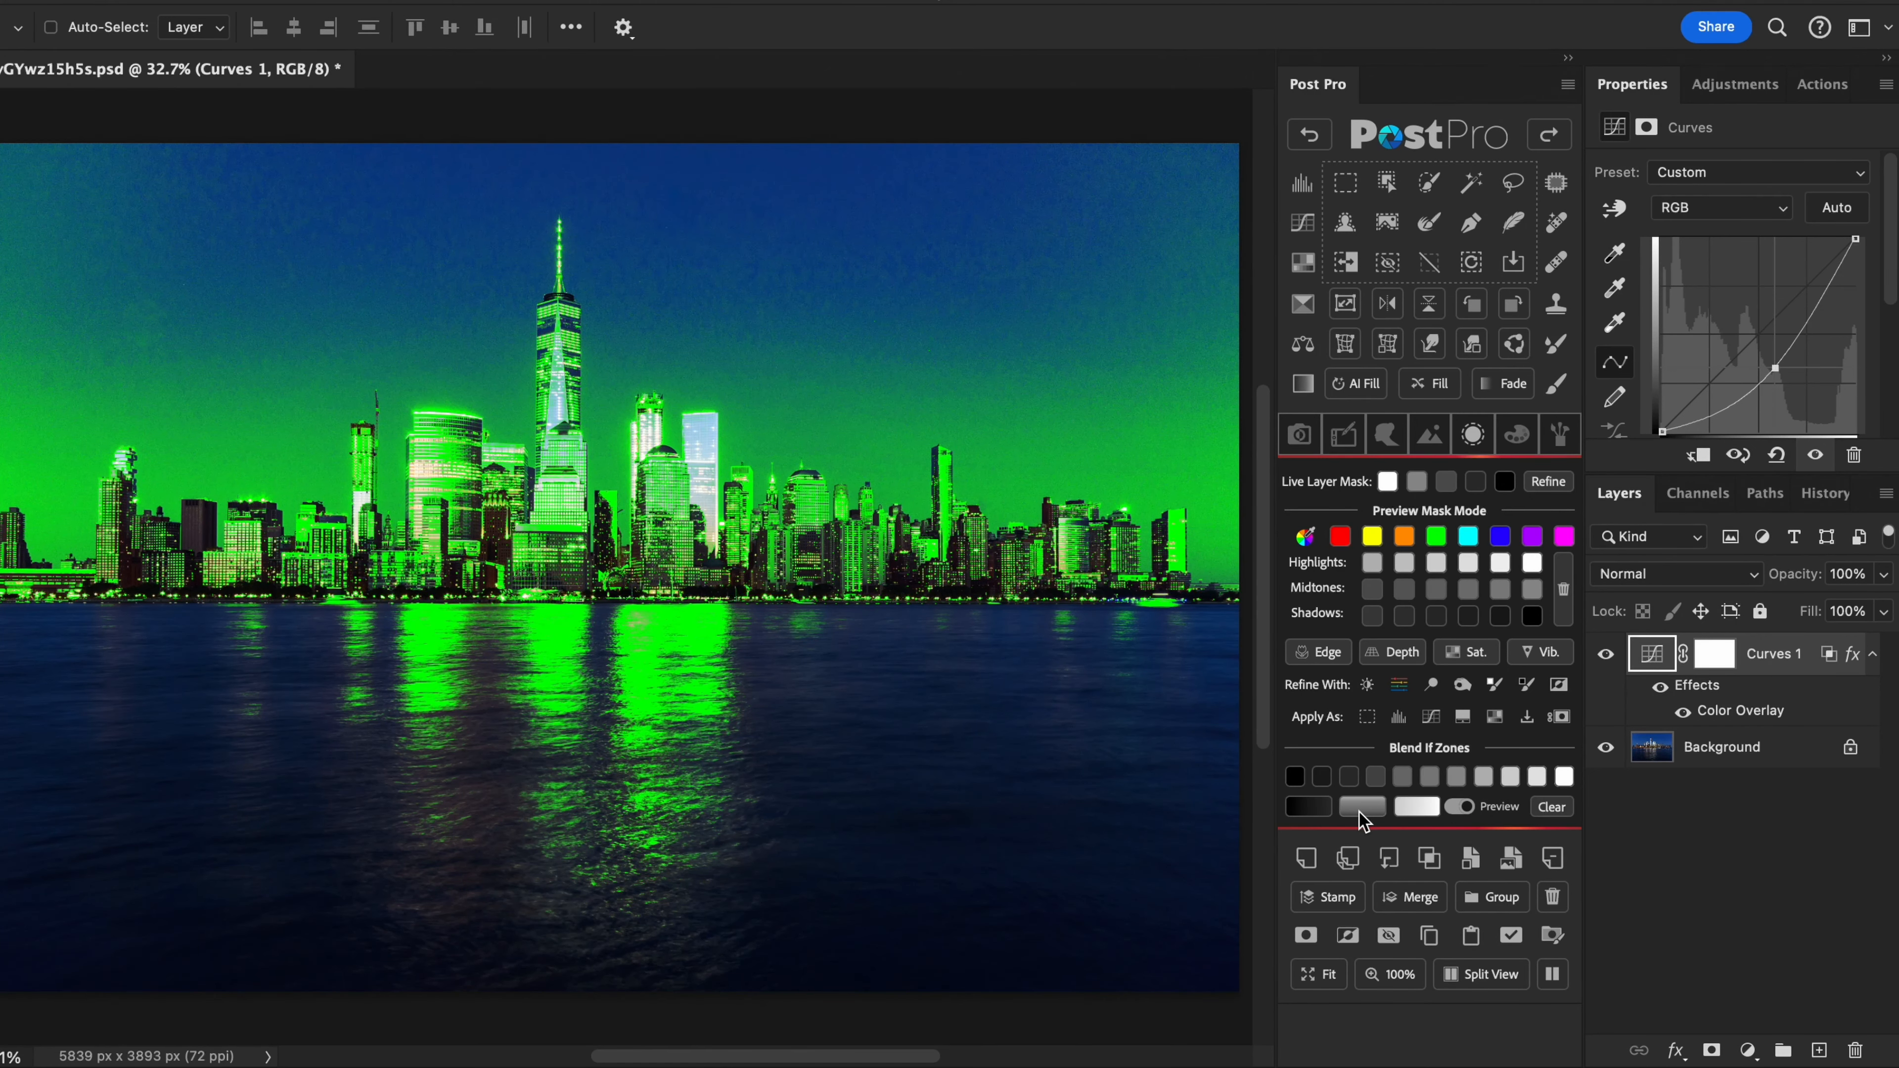
Step: Restrict Curves 1 to a highlight Blend If range with the preview off, clear the restriction and undo the clearing
left_click(1507, 782)
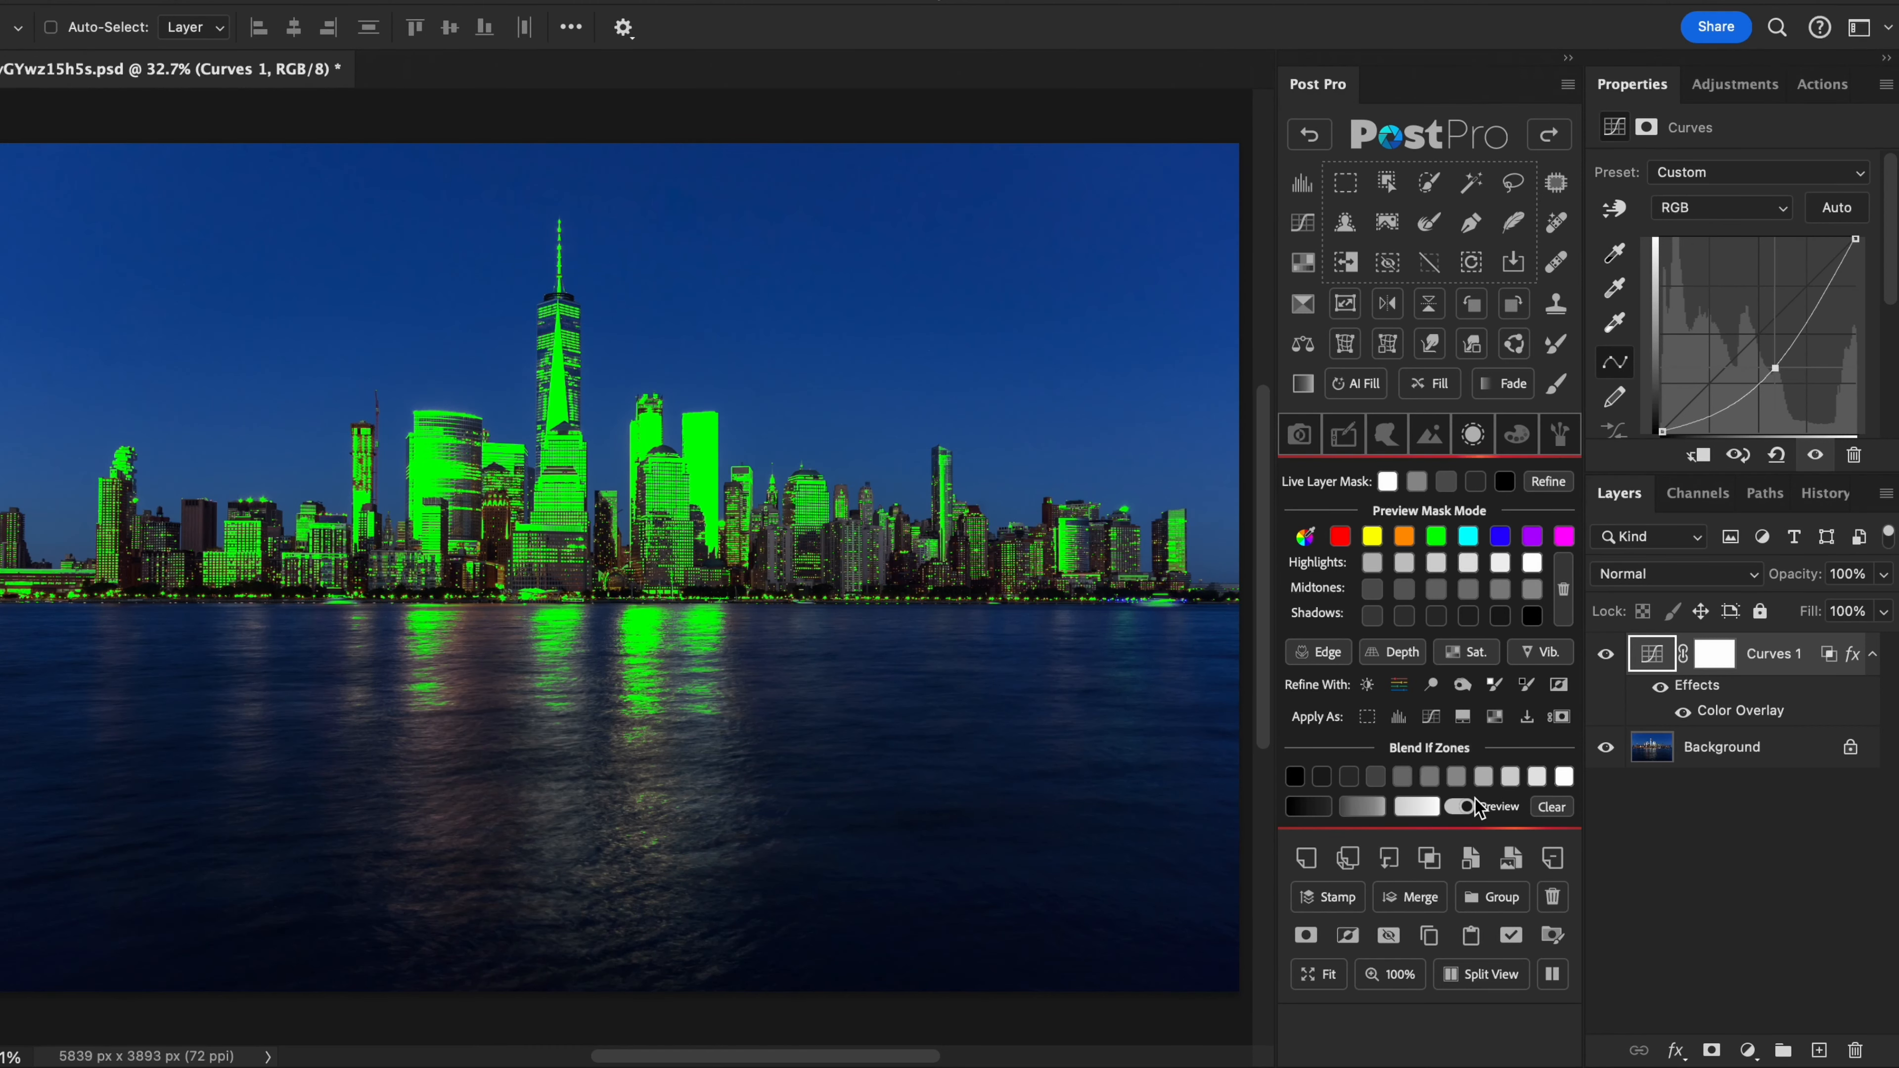
left_click(1467, 806)
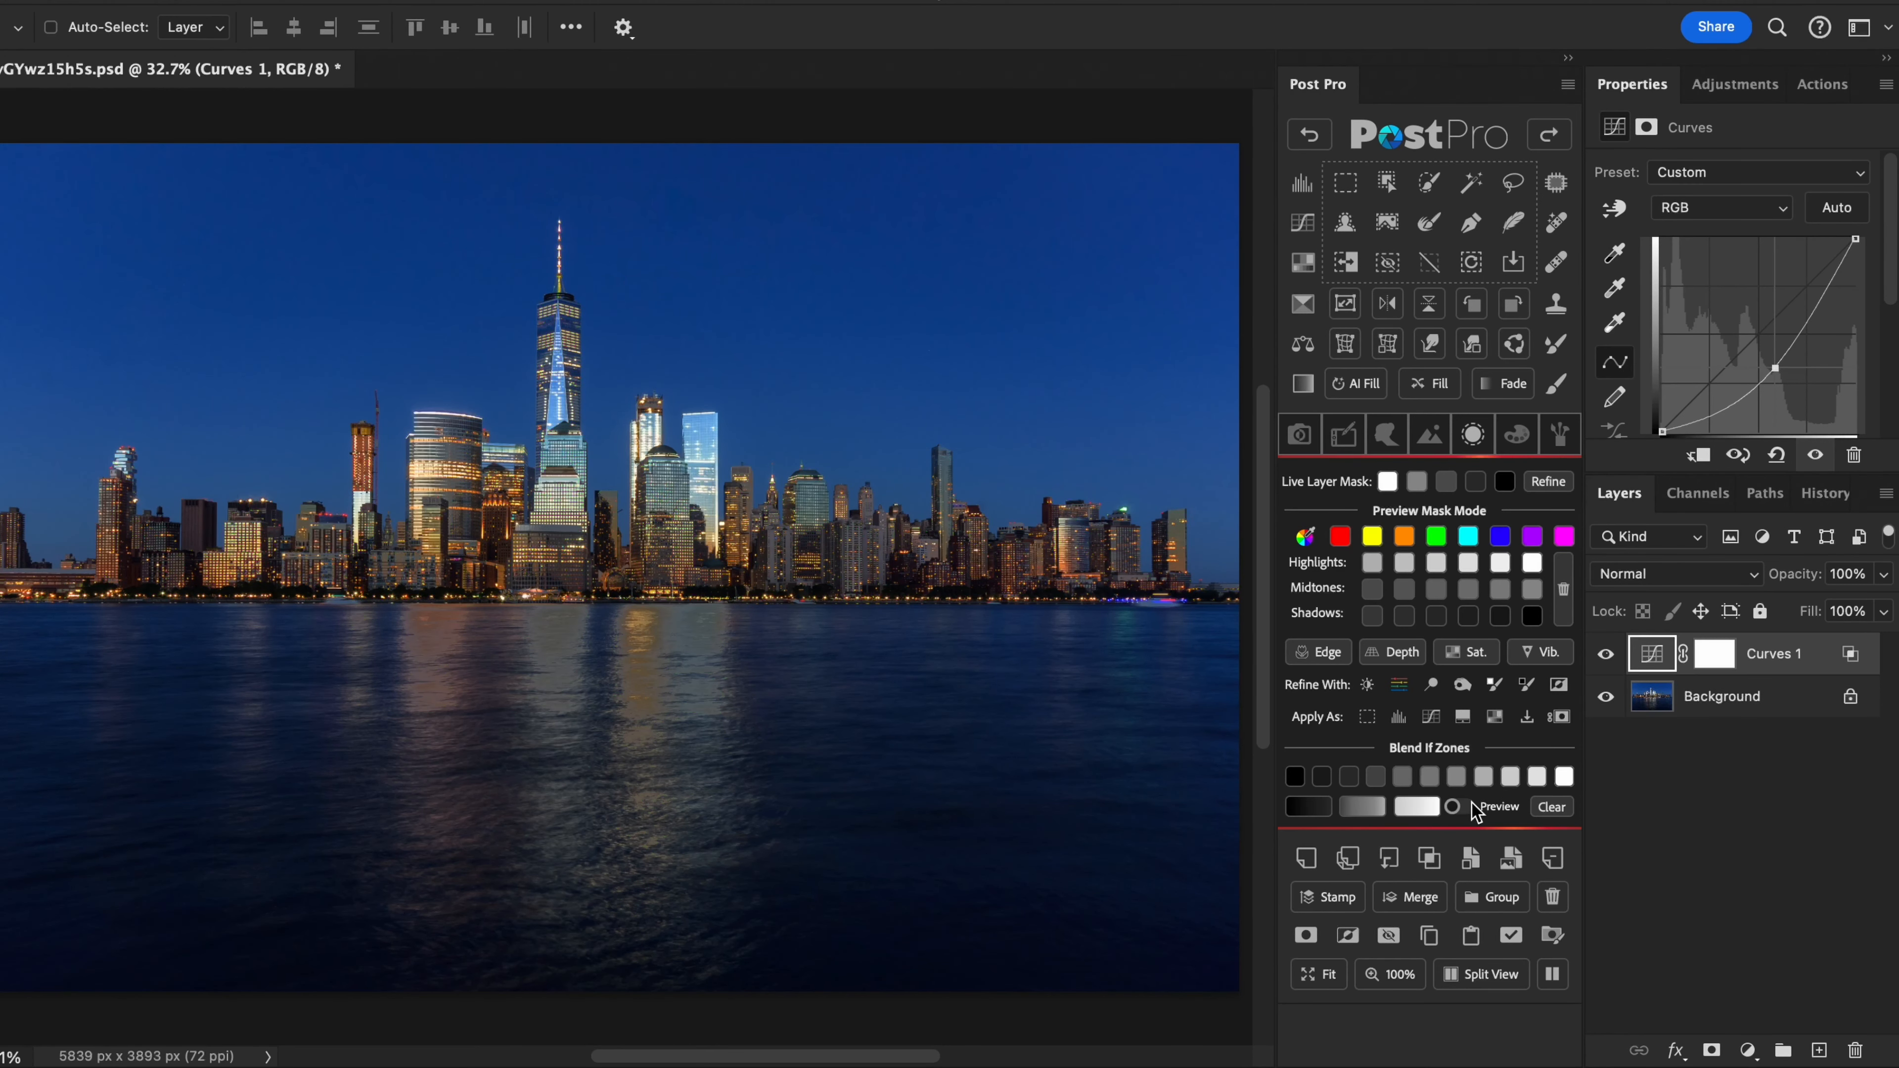
left_click(1565, 804)
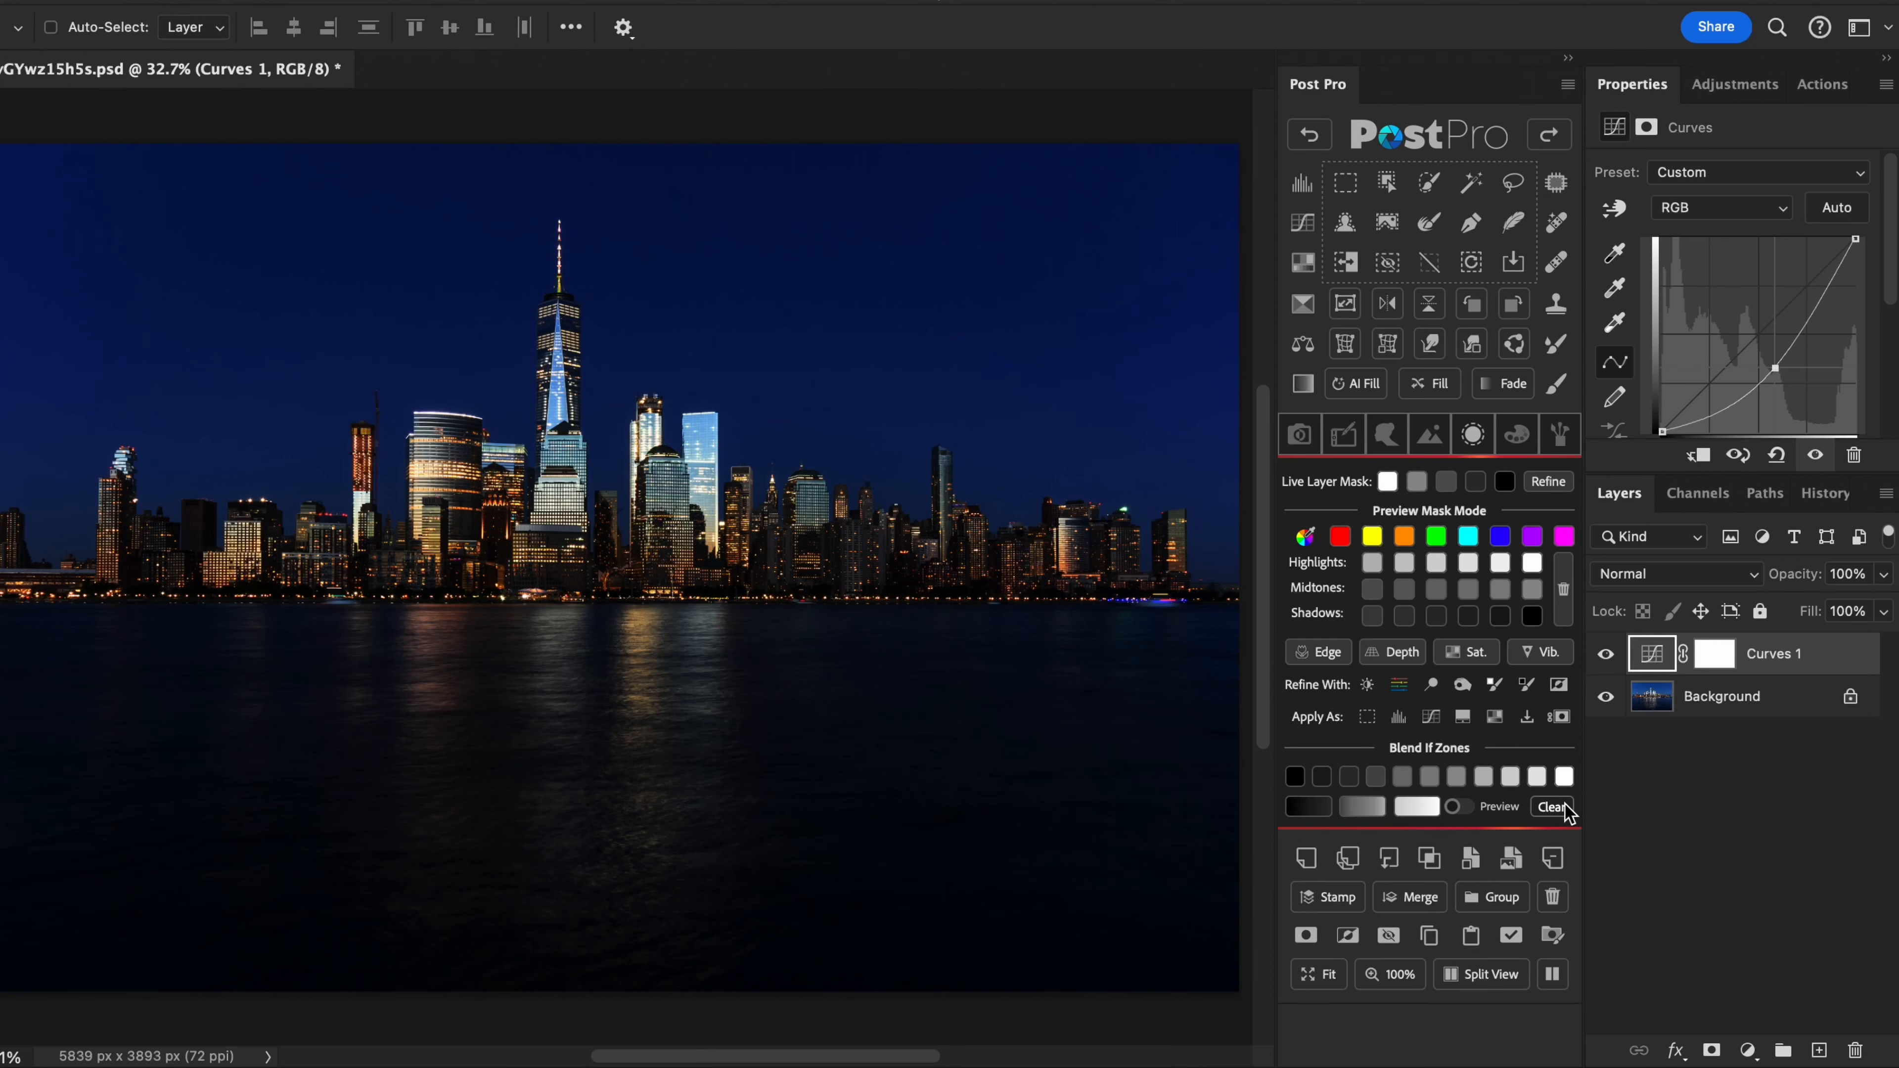
left_click(1314, 136)
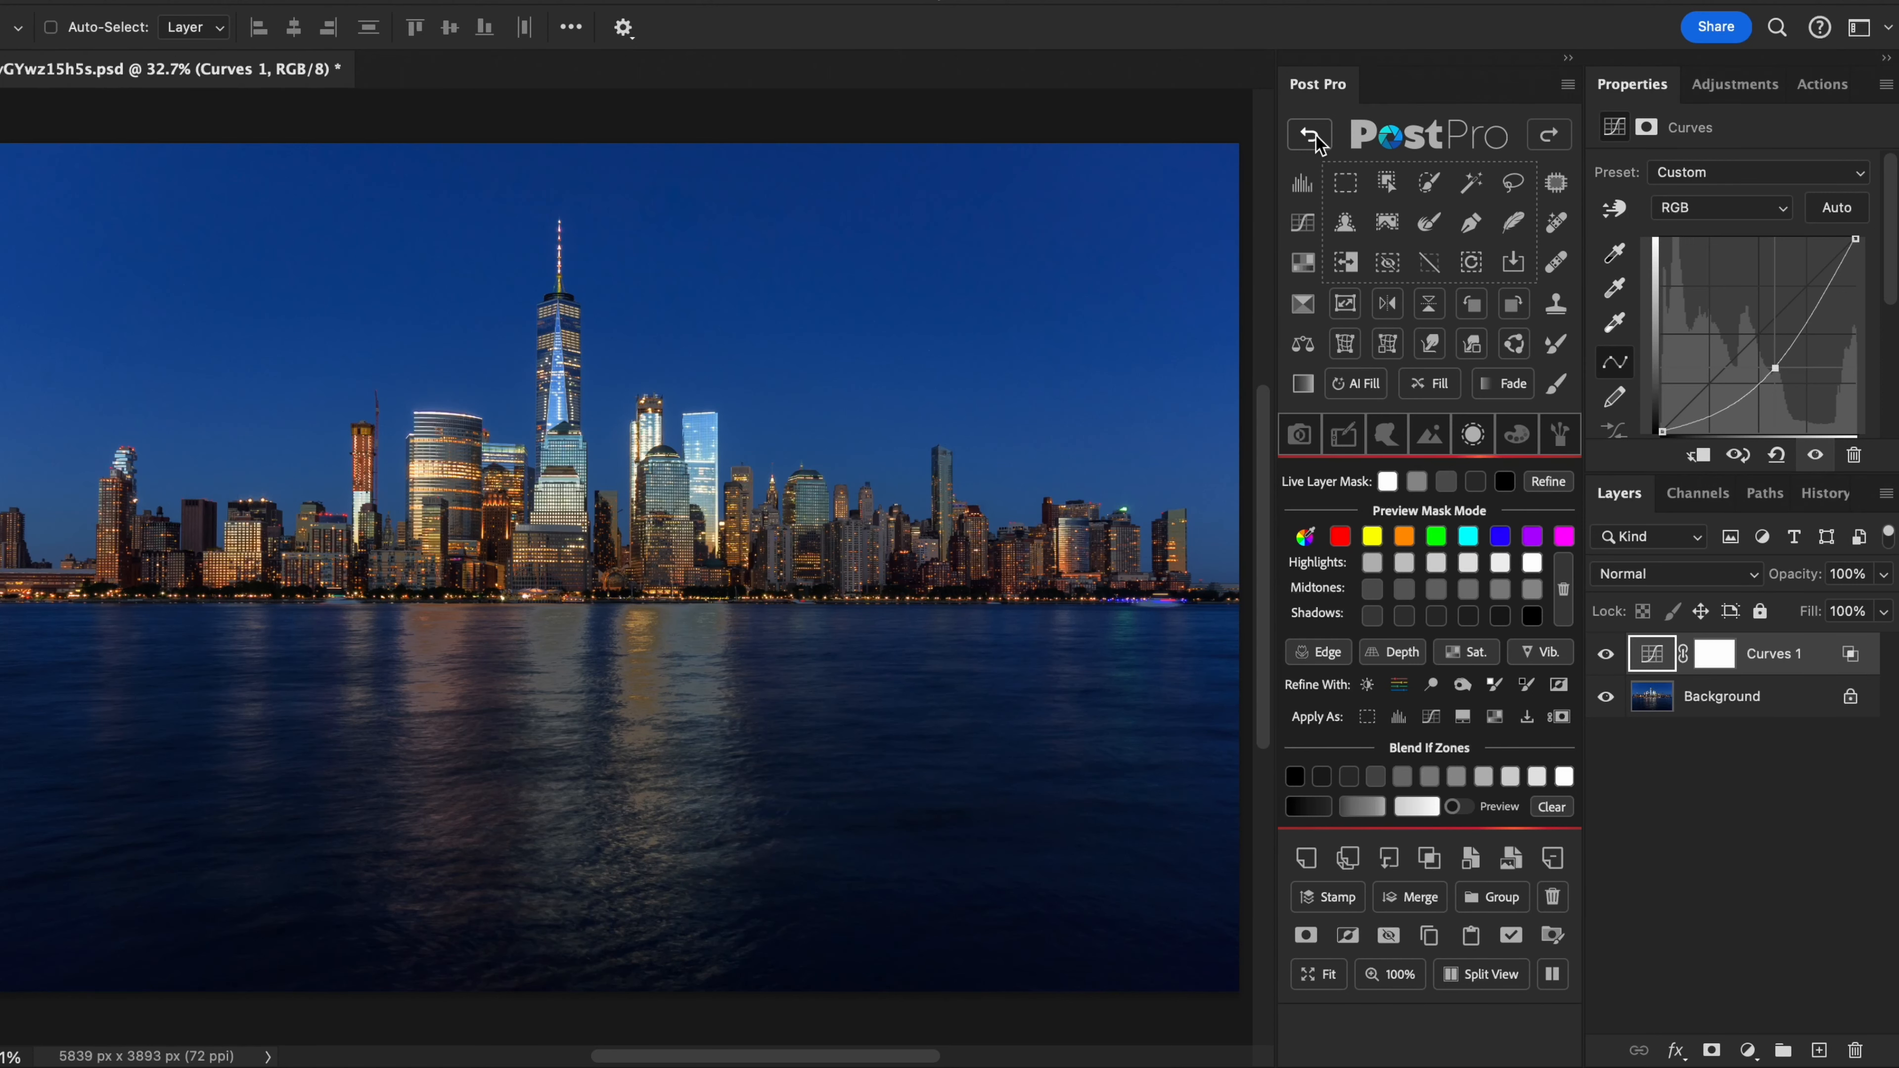
Step: Inspect the Curves 1 Blend If sliders in the Layer Style settings, cancel without changes and clear the layer's Blend If restriction
double_click(1810, 658)
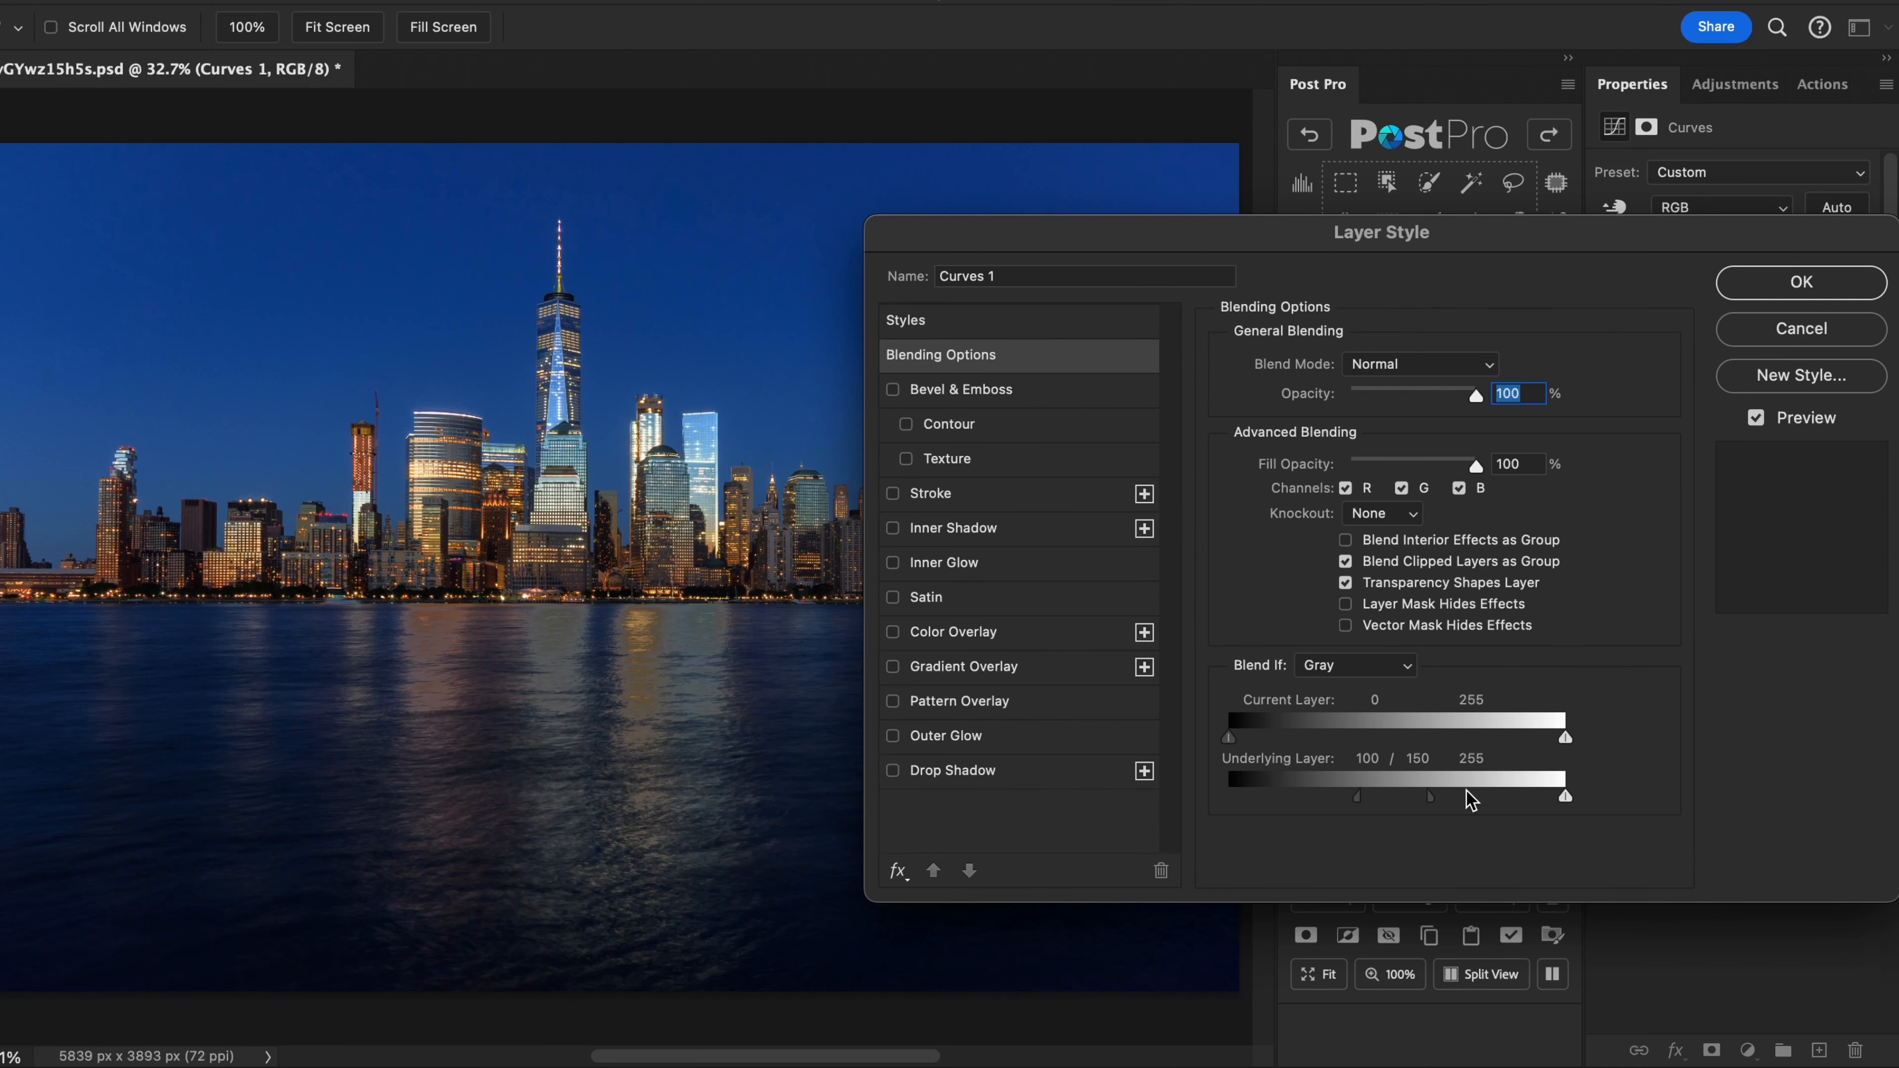
left_click(1769, 332)
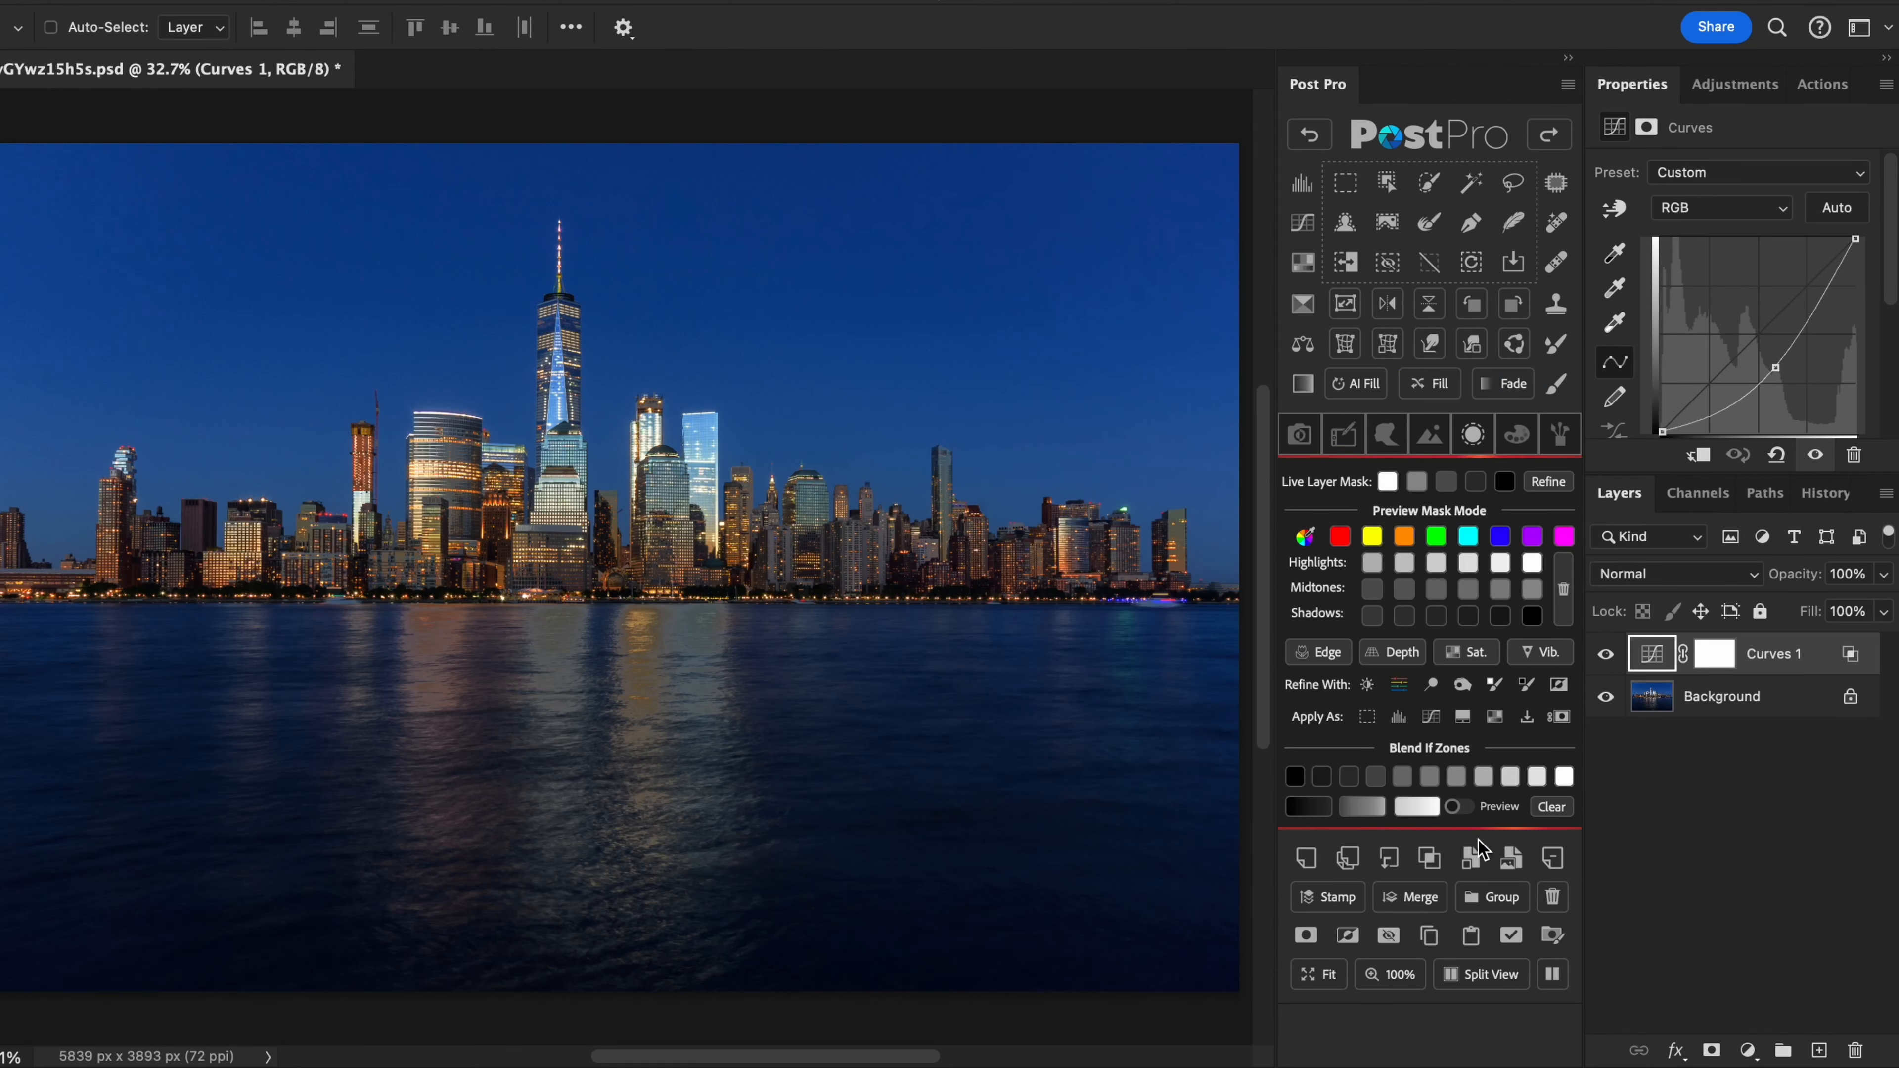
left_click(1428, 868)
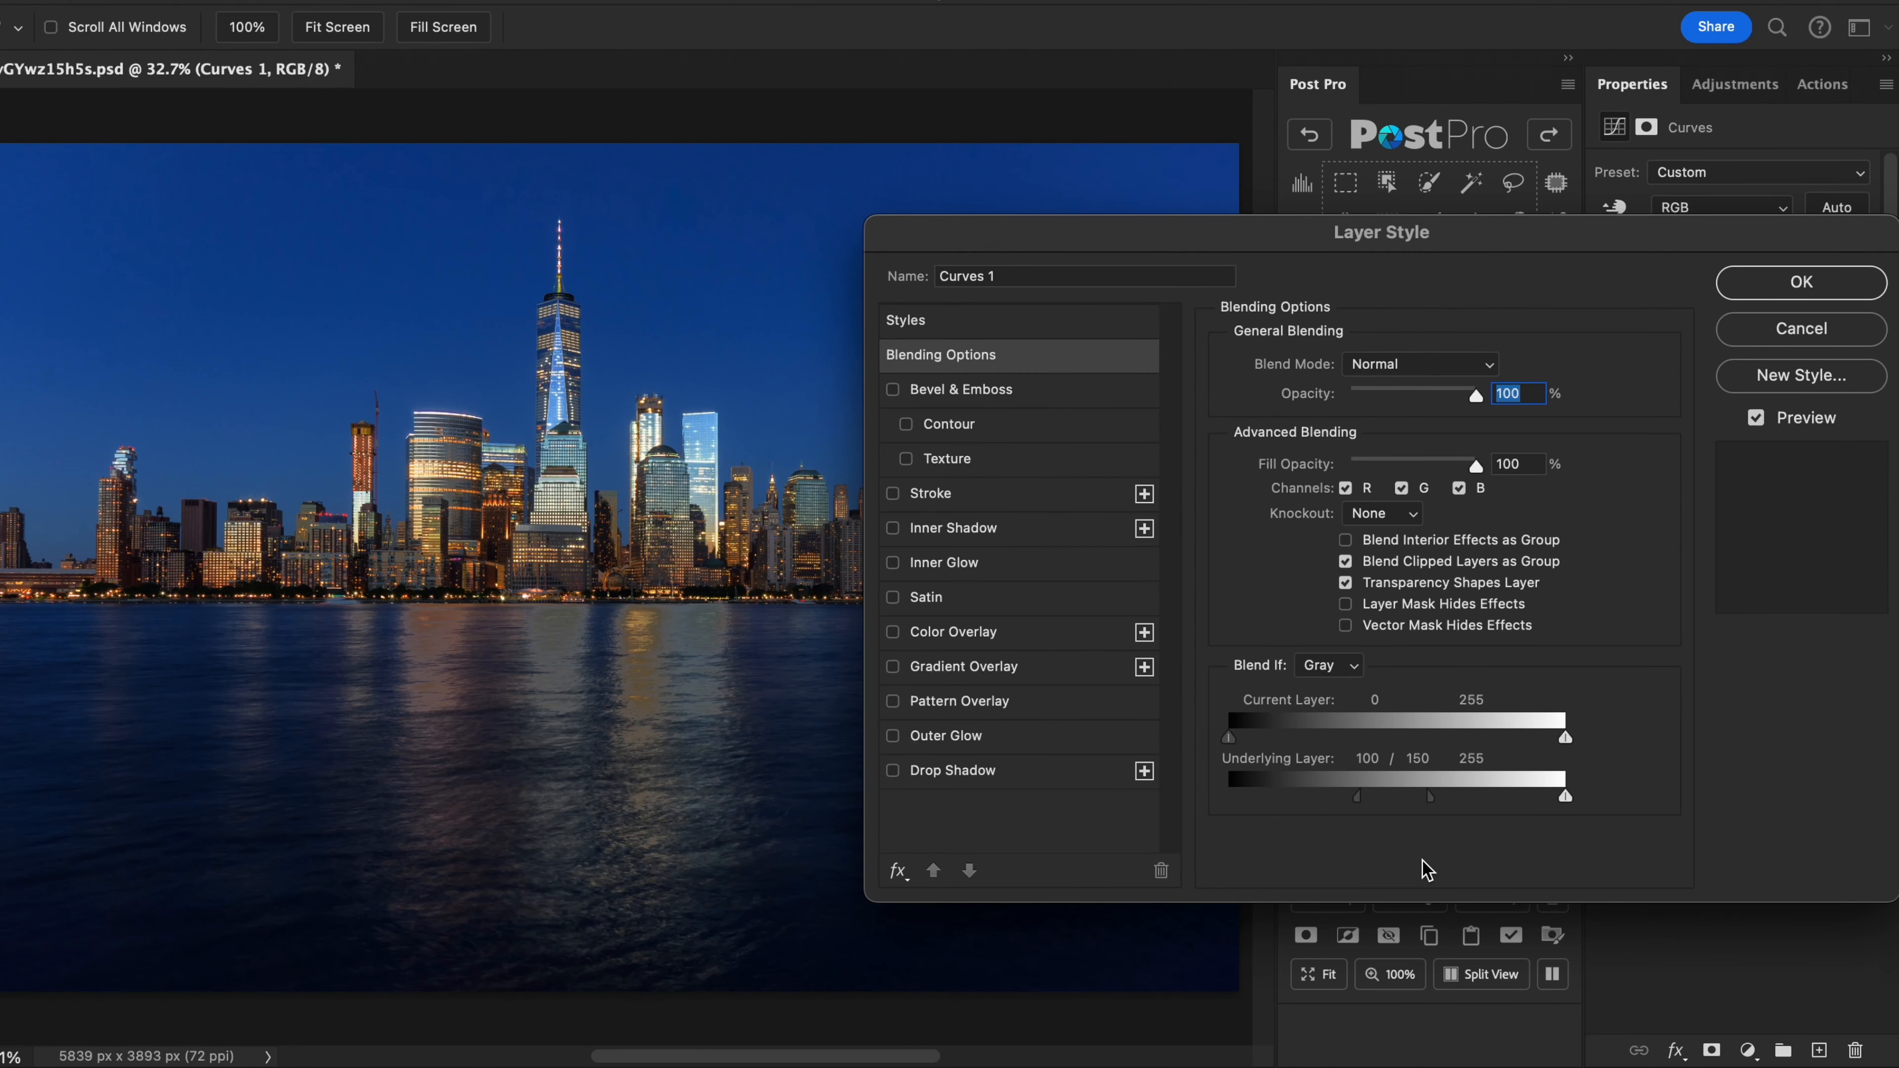
left_click(1742, 336)
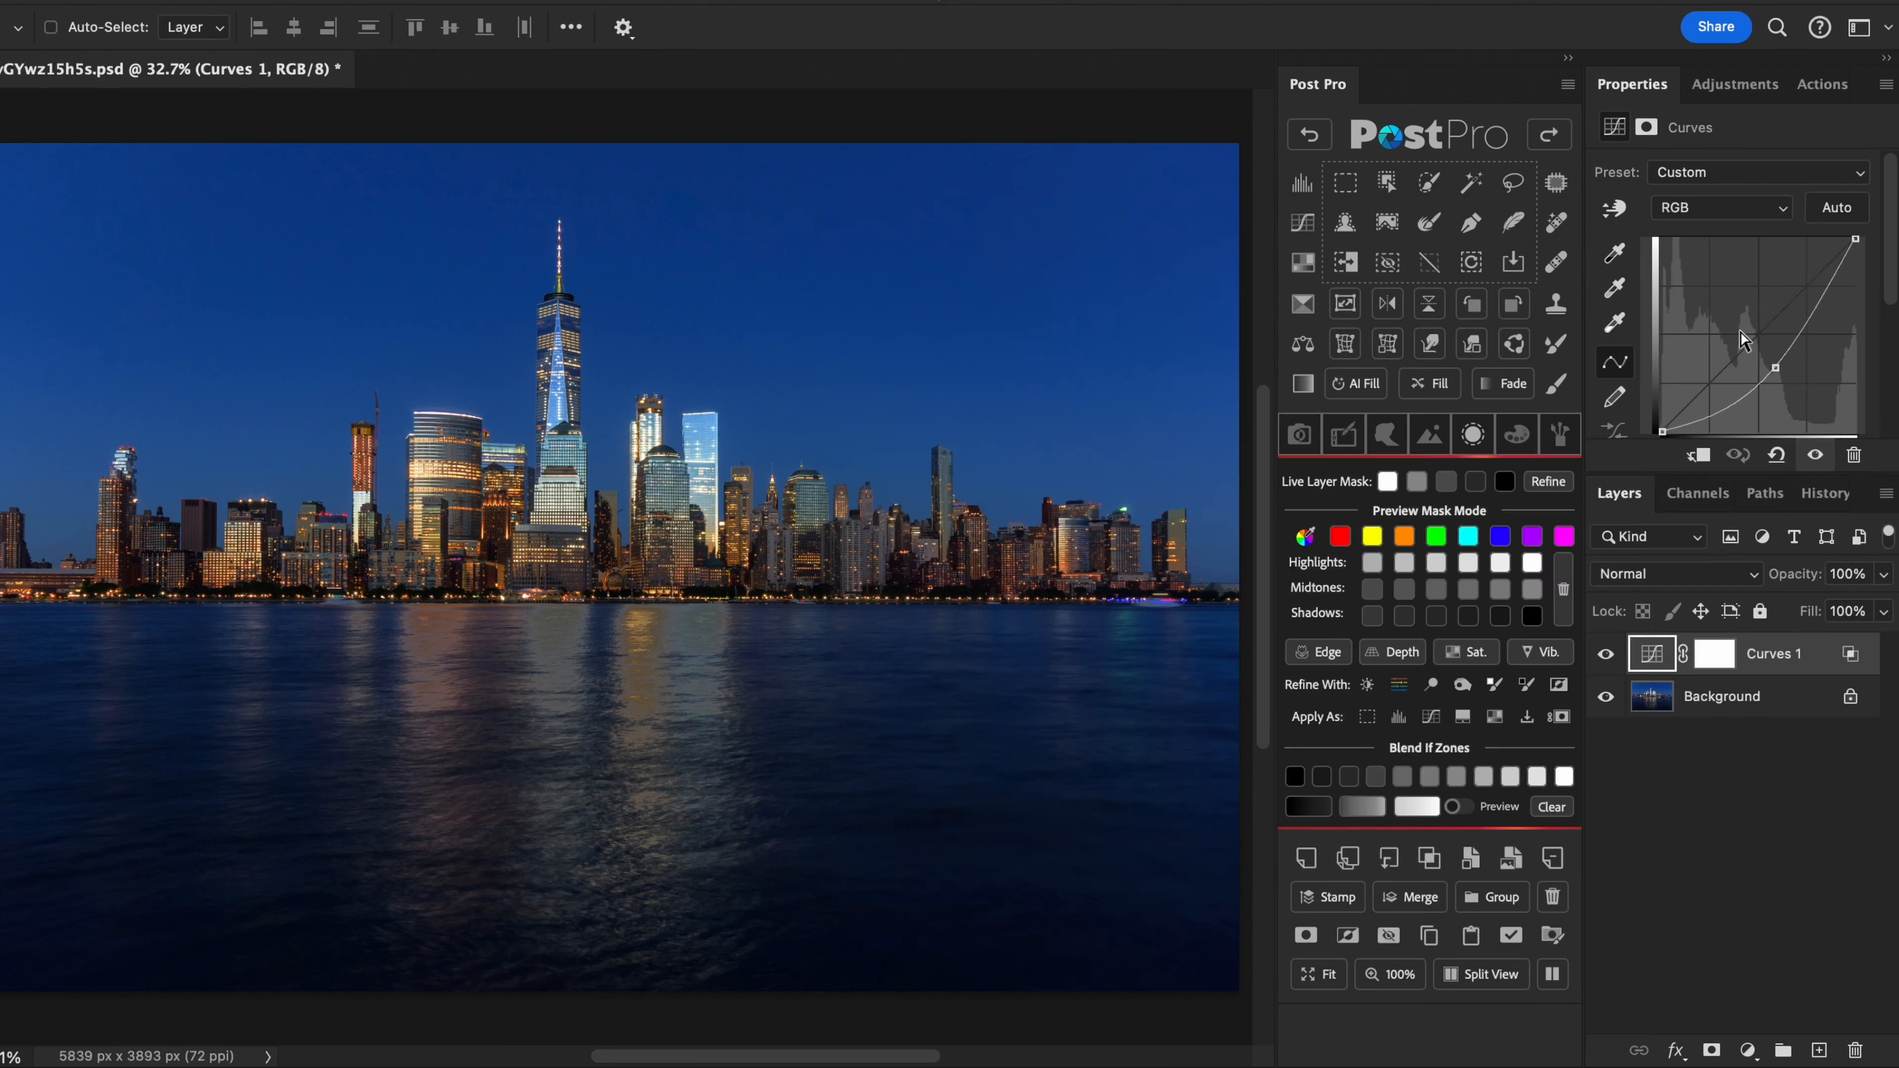
left_click(1434, 864, "alt")
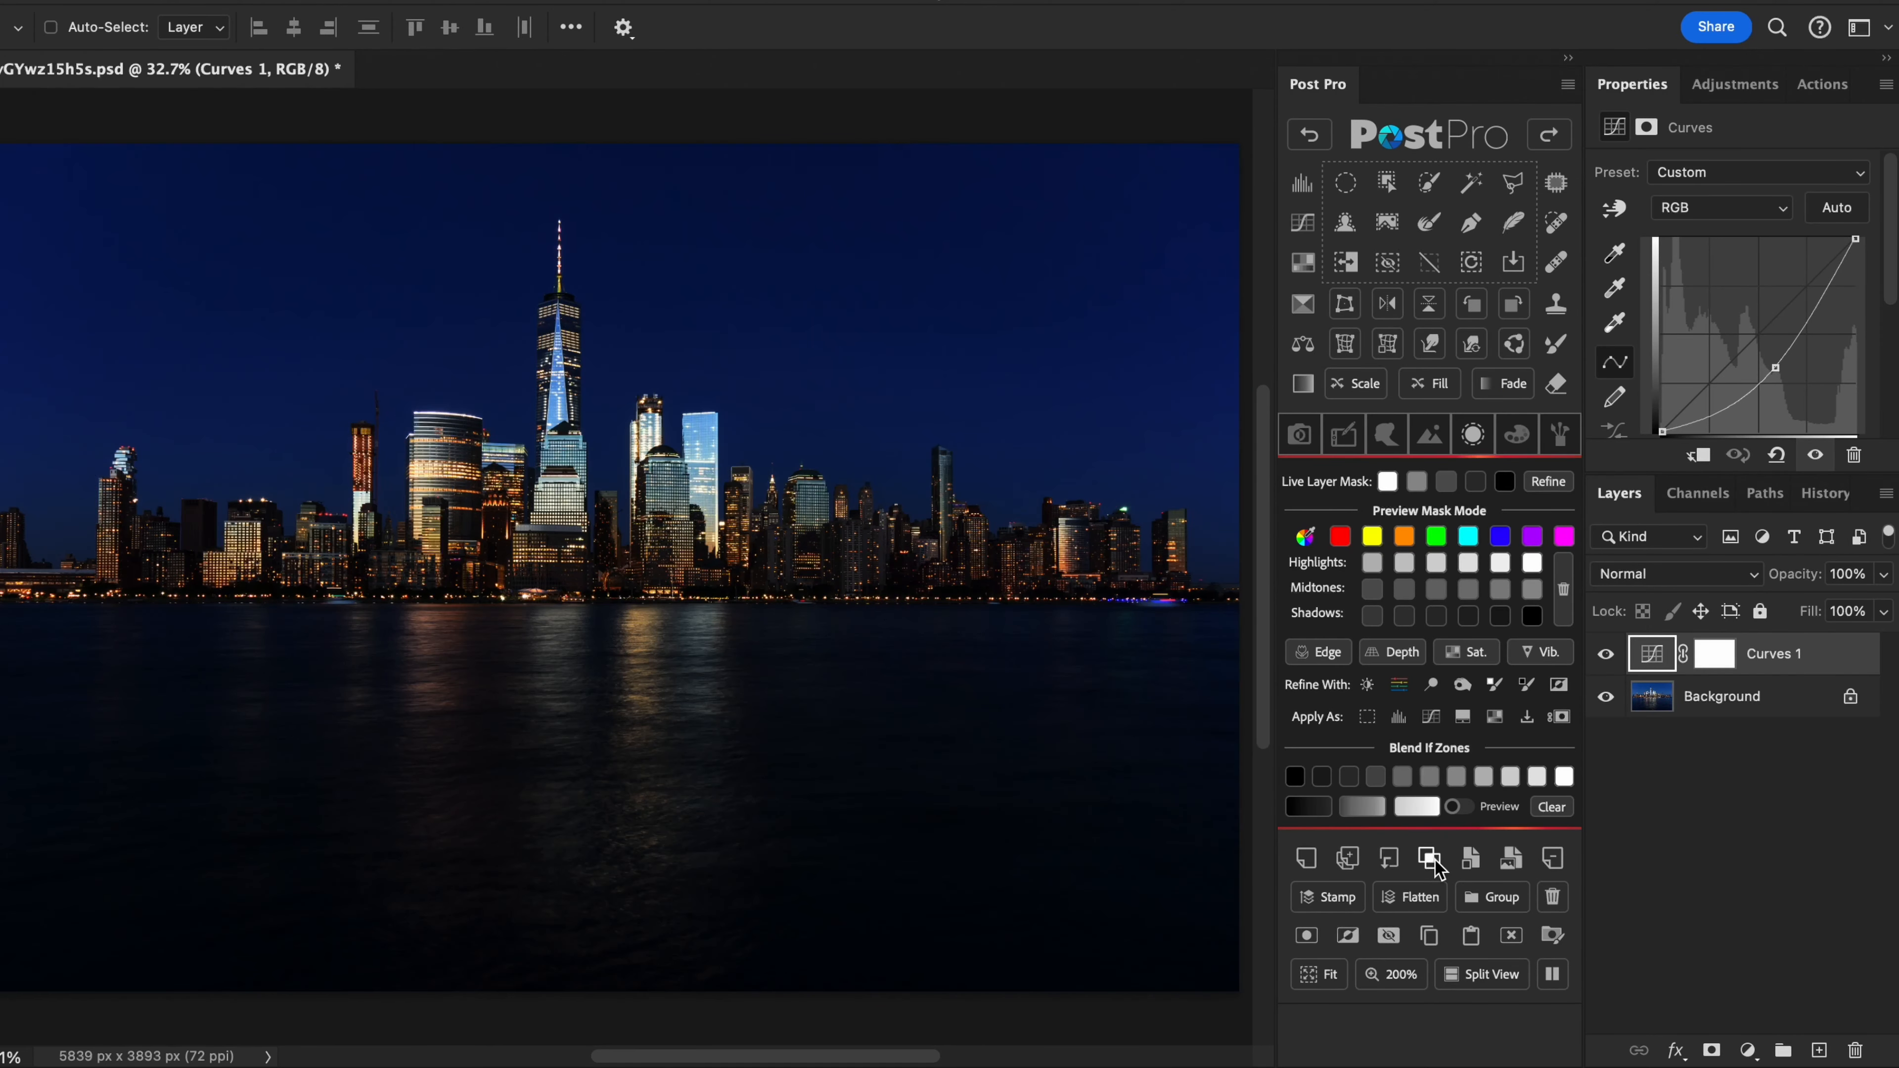